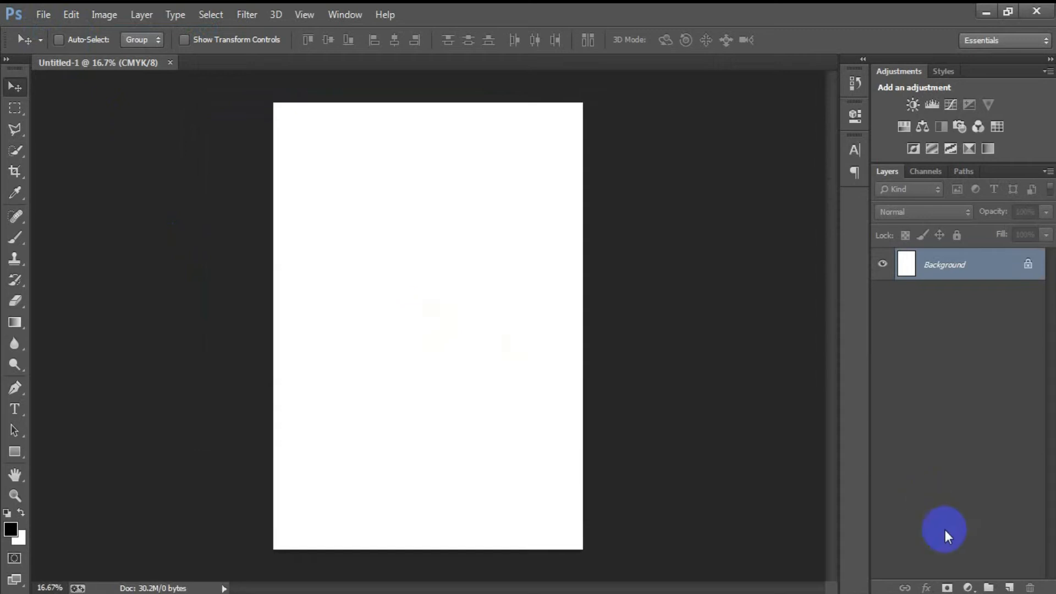
- Add a Solid Color fill layer above the background in dark grey 565656
{"action": "left_click", "coordinate": [967, 587]}
{"action": "left_click", "coordinate": [955, 239]}
{"action": "left_click_drag", "start_coordinate": [483, 311], "coordinate": [375, 308]}
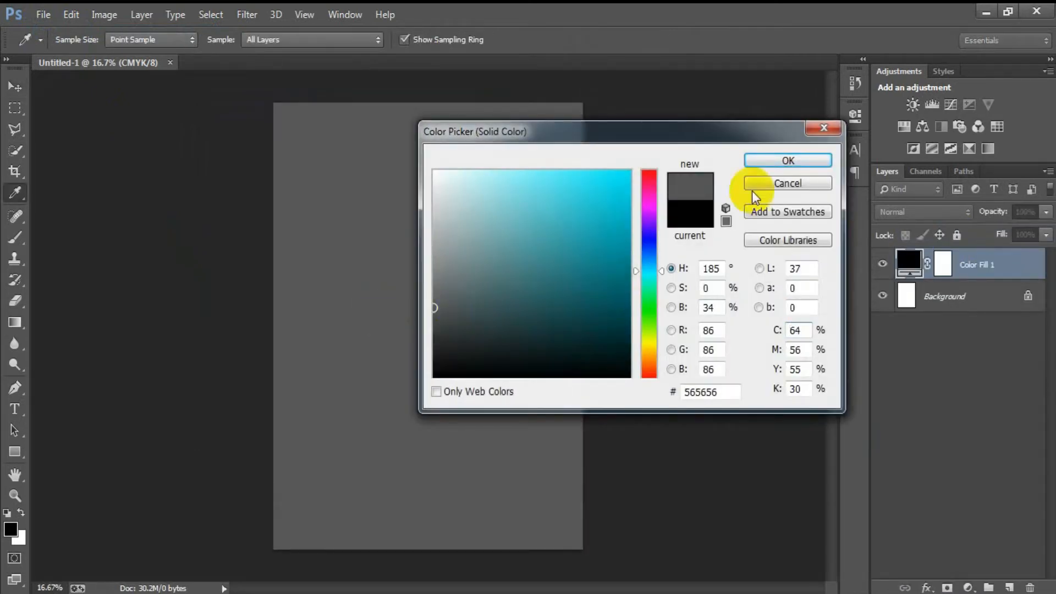
{"action": "left_click", "coordinate": [777, 163]}
- Open the EPS artwork whose name ends in "01 (10)" and rasterize it at 13.889 by 9.264 inches in CMYK Color
{"action": "left_click", "coordinate": [36, 14]}
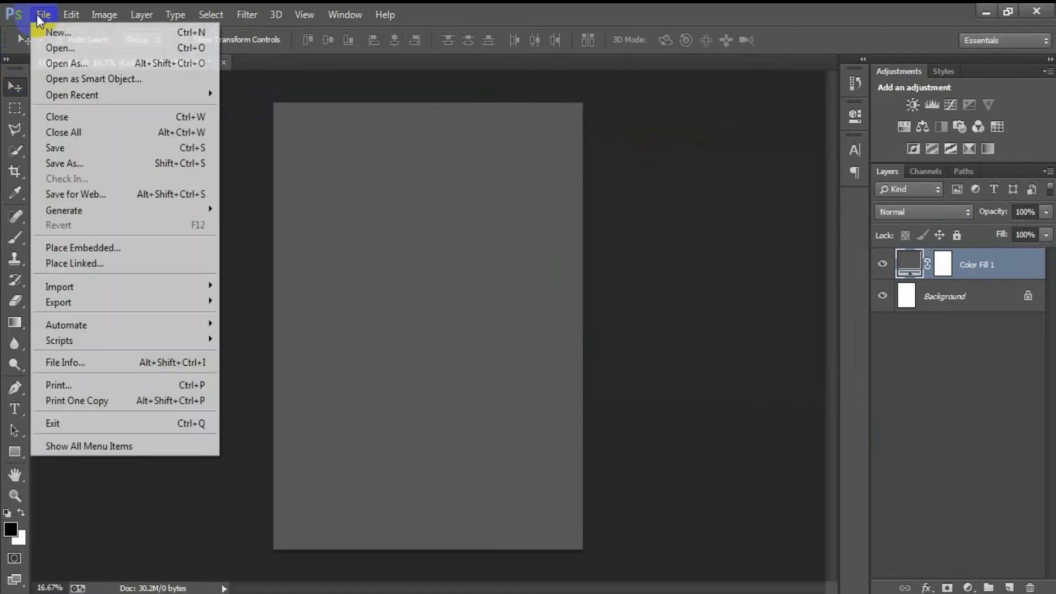
{"action": "left_click", "coordinate": [45, 44]}
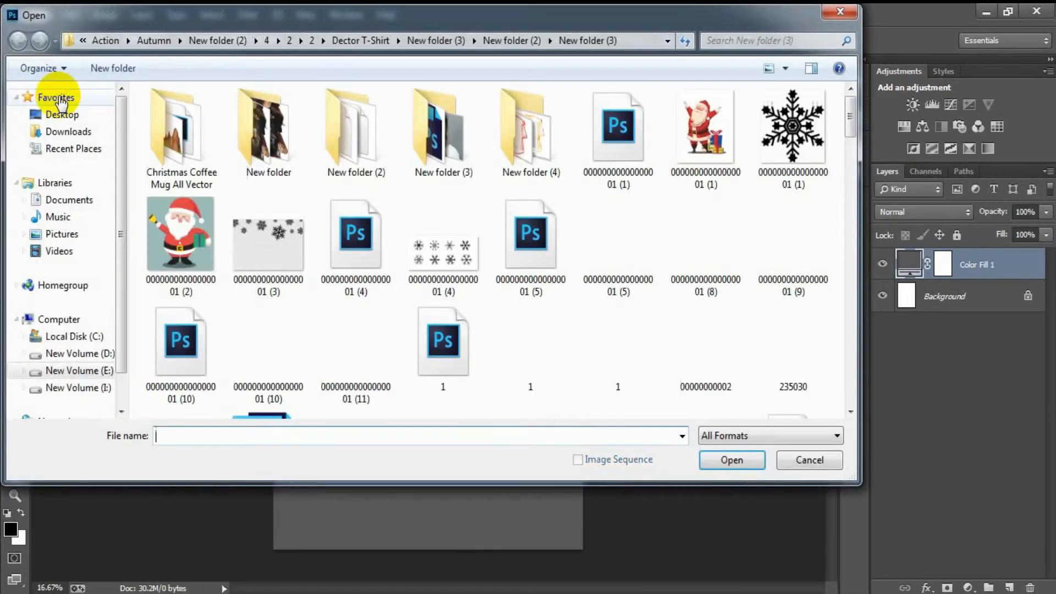
{"action": "left_click", "coordinate": [199, 353]}
{"action": "left_click", "coordinate": [734, 460]}
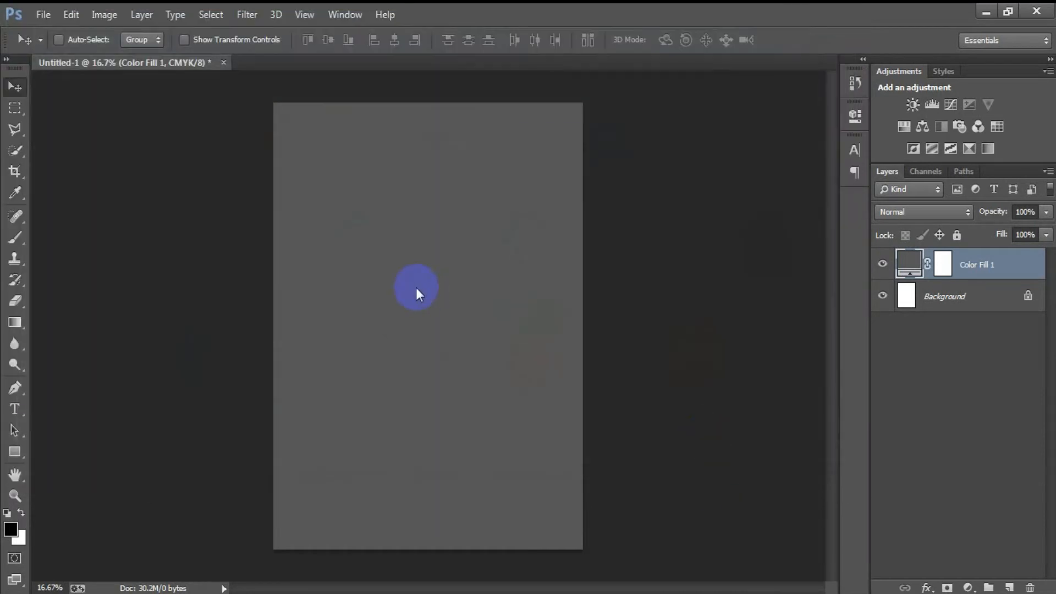
{"action": "left_click_drag", "start_coordinate": [454, 259], "coordinate": [440, 263]}
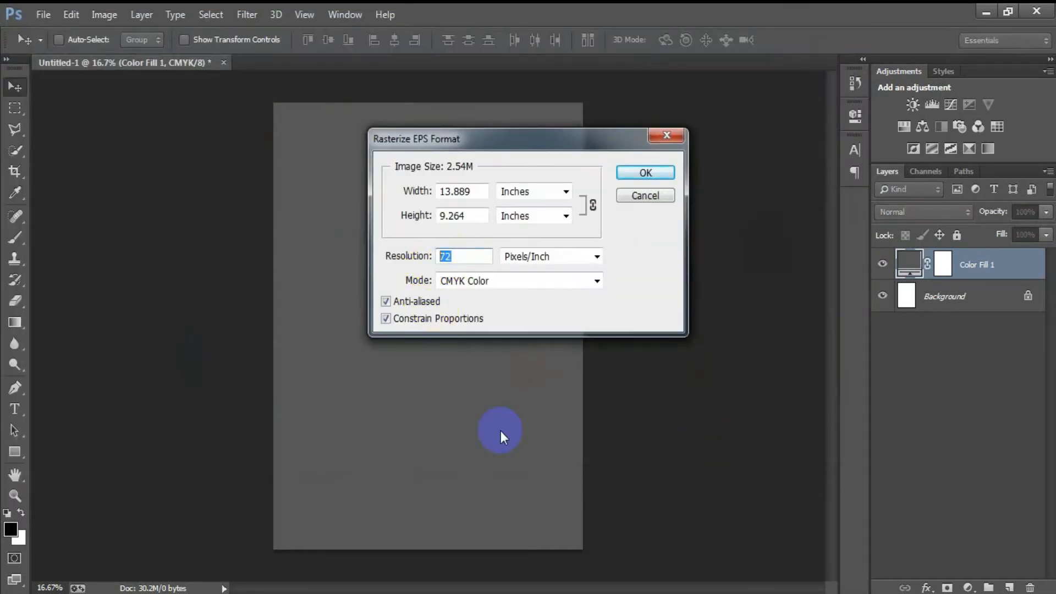
{"action": "key", "text": "Return"}
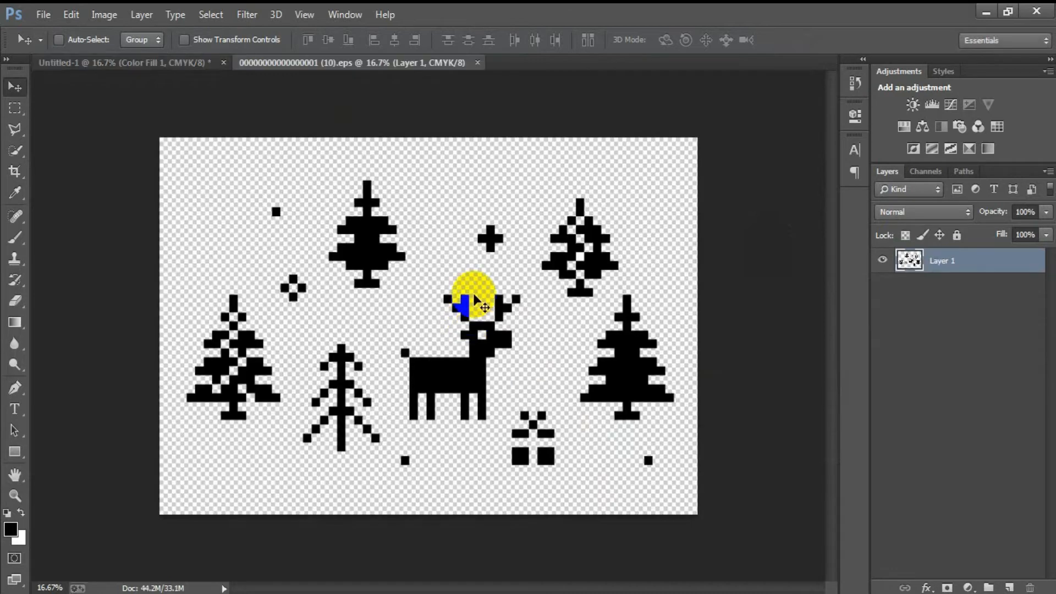
- Outline the solid black pixel tree beside the gift and reindeer with a Polygonal Lasso selection
{"action": "left_click", "coordinate": [18, 127]}
{"action": "left_click", "coordinate": [543, 351]}
{"action": "left_click", "coordinate": [586, 431]}
{"action": "left_click", "coordinate": [624, 434]}
{"action": "left_click", "coordinate": [709, 423]}
{"action": "left_click", "coordinate": [716, 320]}
{"action": "left_click", "coordinate": [659, 273]}
{"action": "left_click", "coordinate": [620, 285]}
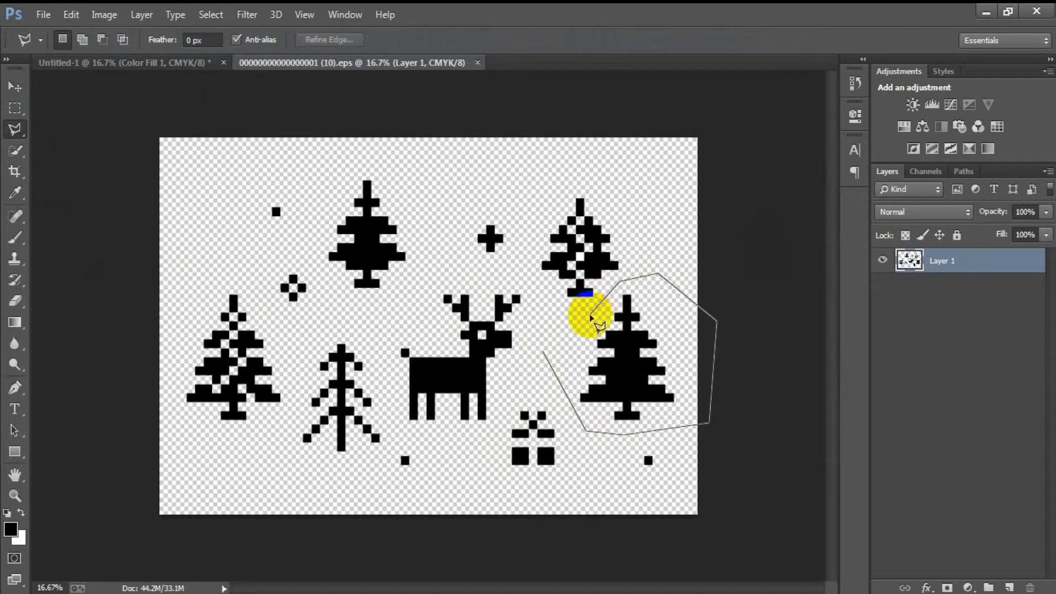
{"action": "left_click", "coordinate": [543, 355]}
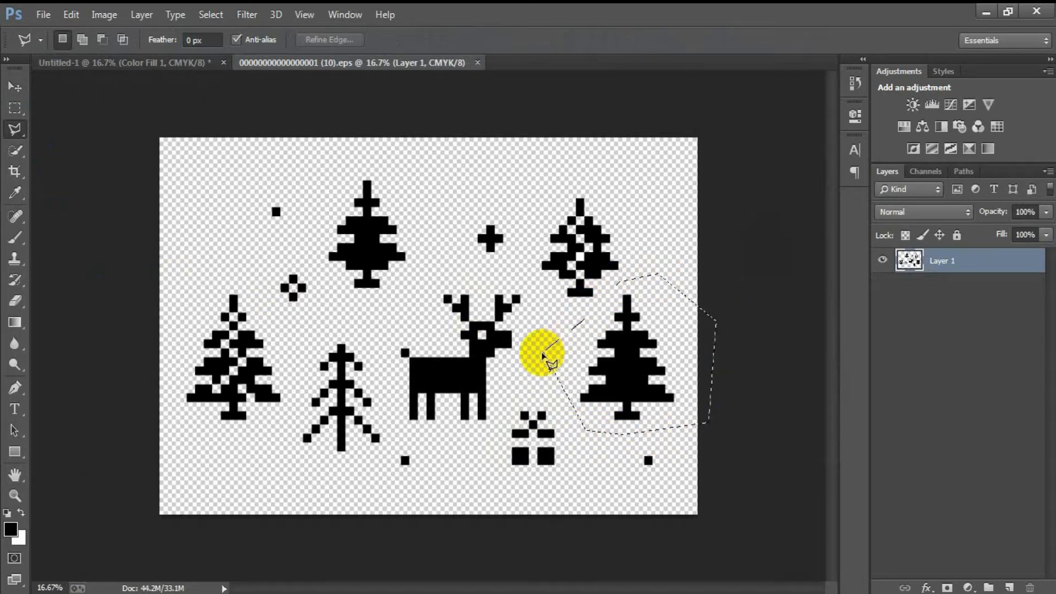
- Move the selected tree into the Untitled-1 document and place it in the page's upper-left corner
{"action": "left_click", "coordinate": [15, 87]}
{"action": "mouse_move", "coordinate": [585, 326]}
{"action": "left_mouse_down"}
{"action": "mouse_move", "coordinate": [156, 59]}
{"action": "mouse_move", "coordinate": [333, 302]}
{"action": "left_mouse_up"}
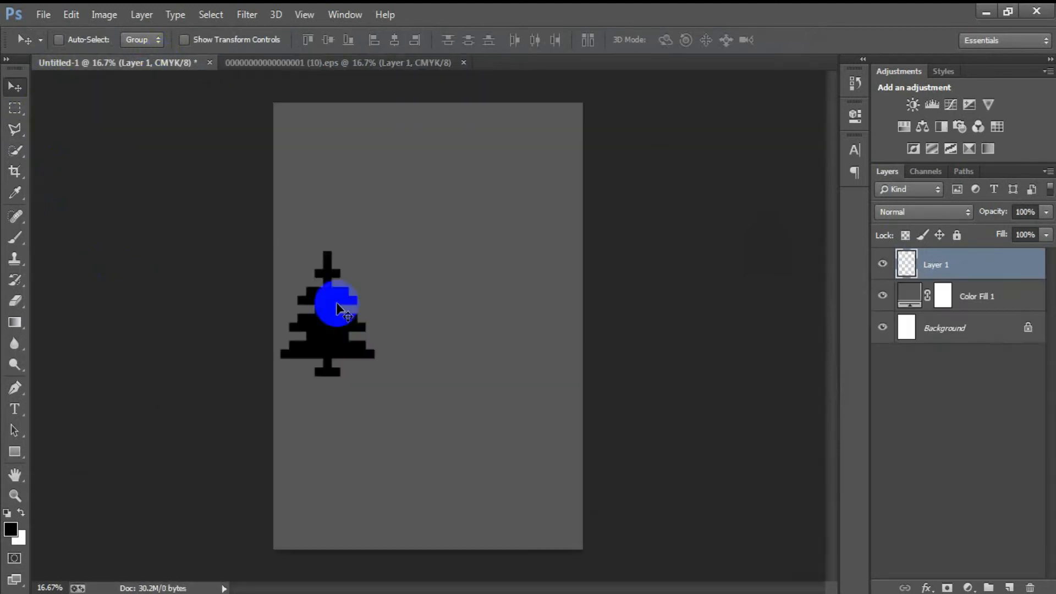
{"action": "left_click_drag", "start_coordinate": [354, 342], "coordinate": [345, 223]}
- Scale the tree down to a small icon in the page's upper-left corner, finishing with a further reduction to about 84%
{"action": "key", "text": "ctrl+t"}
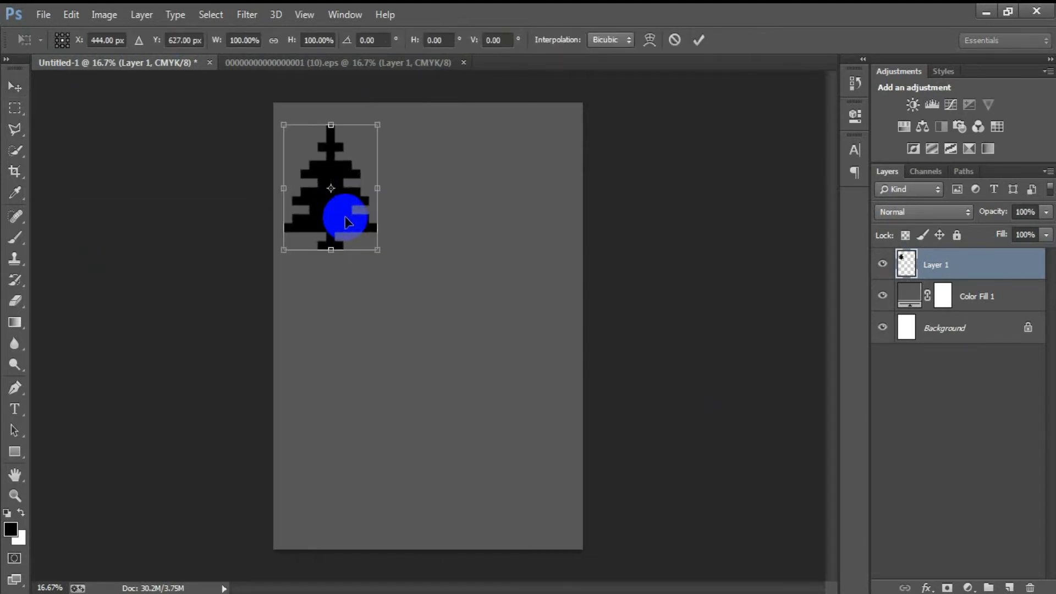
{"action": "left_click_drag", "start_coordinate": [376, 253], "coordinate": [299, 147]}
{"action": "left_click", "coordinate": [691, 40]}
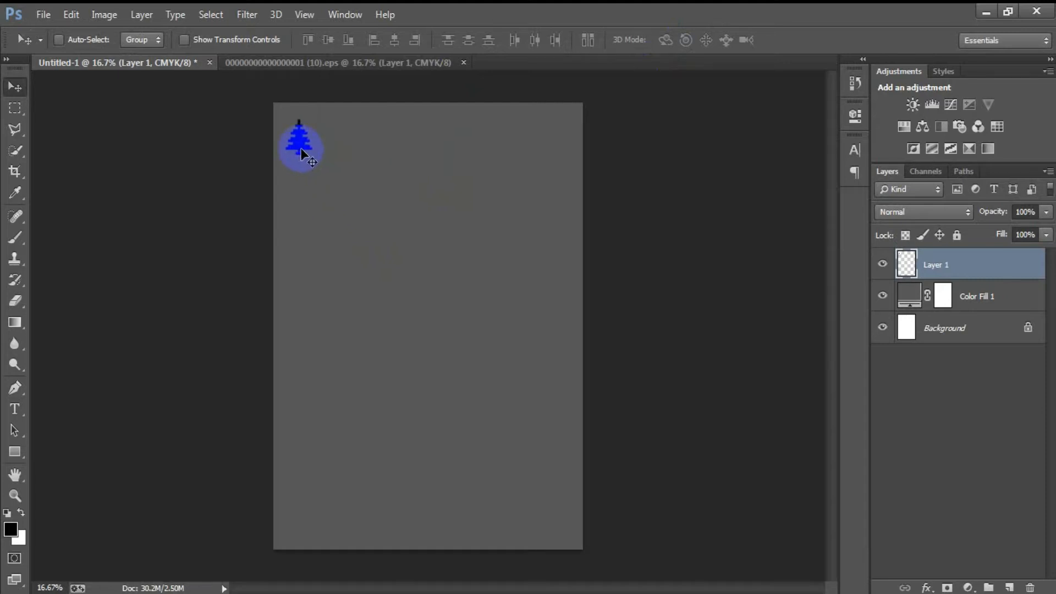
{"action": "key", "text": "ctrl+t"}
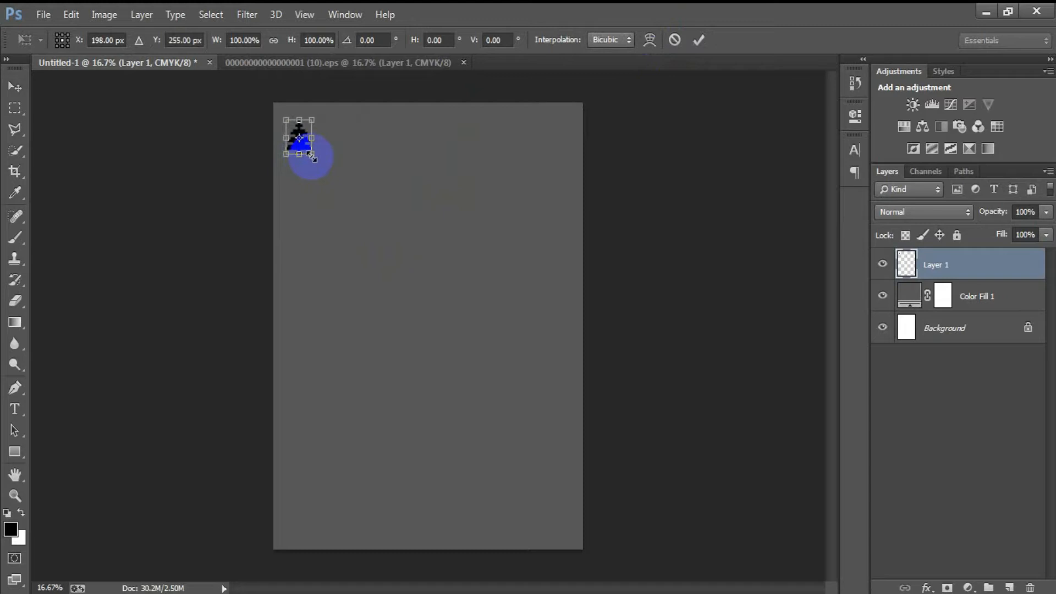
{"action": "left_click_drag", "start_coordinate": [309, 155], "coordinate": [308, 152]}
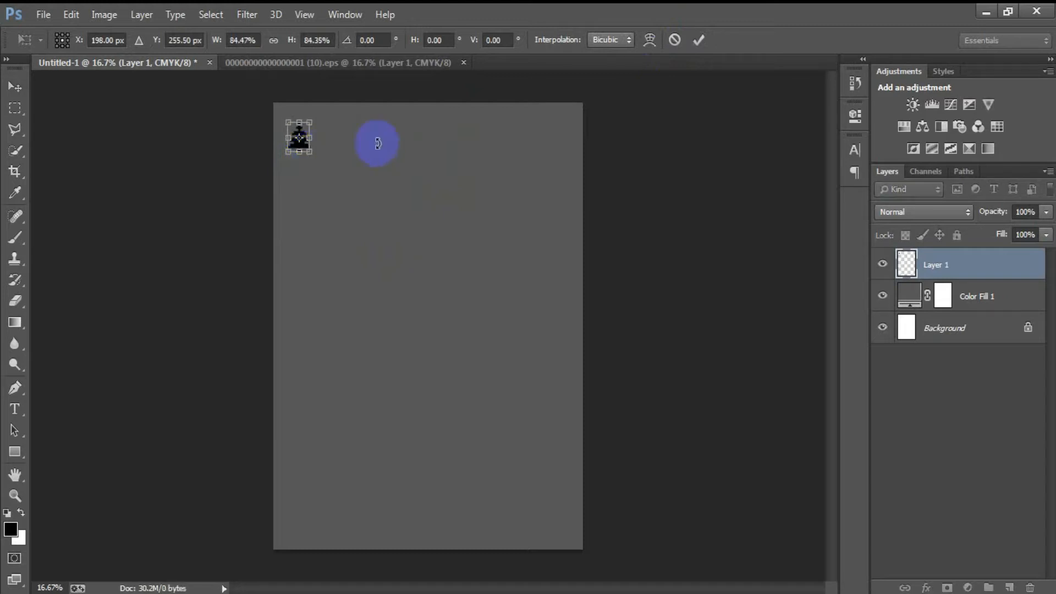
{"action": "left_click", "coordinate": [697, 41]}
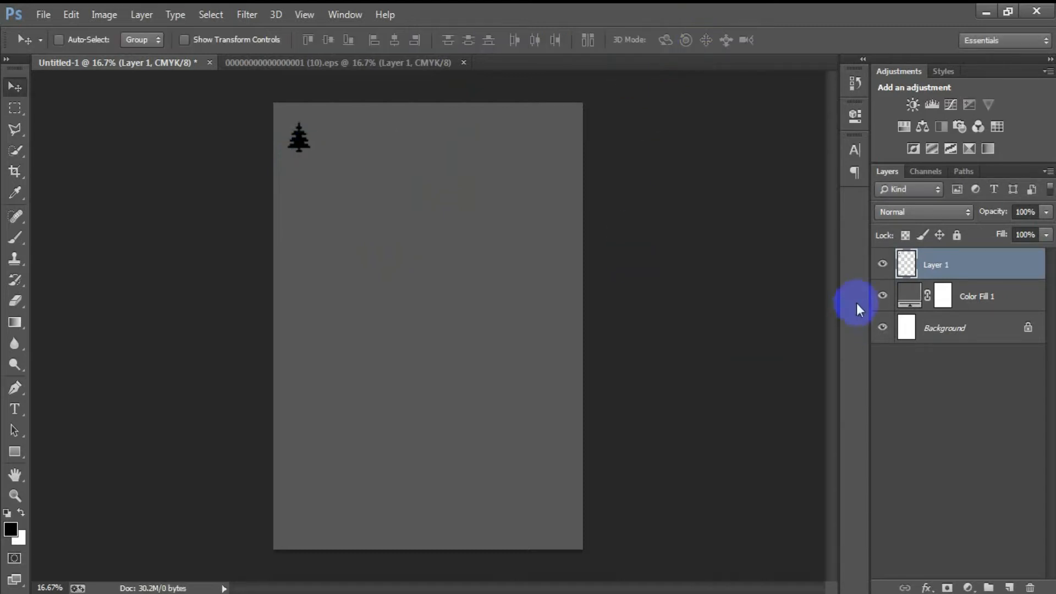
- Load the tree layer's pixels as a selection and set the foreground color to E72821
{"action": "left_click", "coordinate": [883, 265]}
{"action": "left_click", "coordinate": [883, 265]}
{"action": "left_click", "coordinate": [905, 267], "text": "ctrl"}
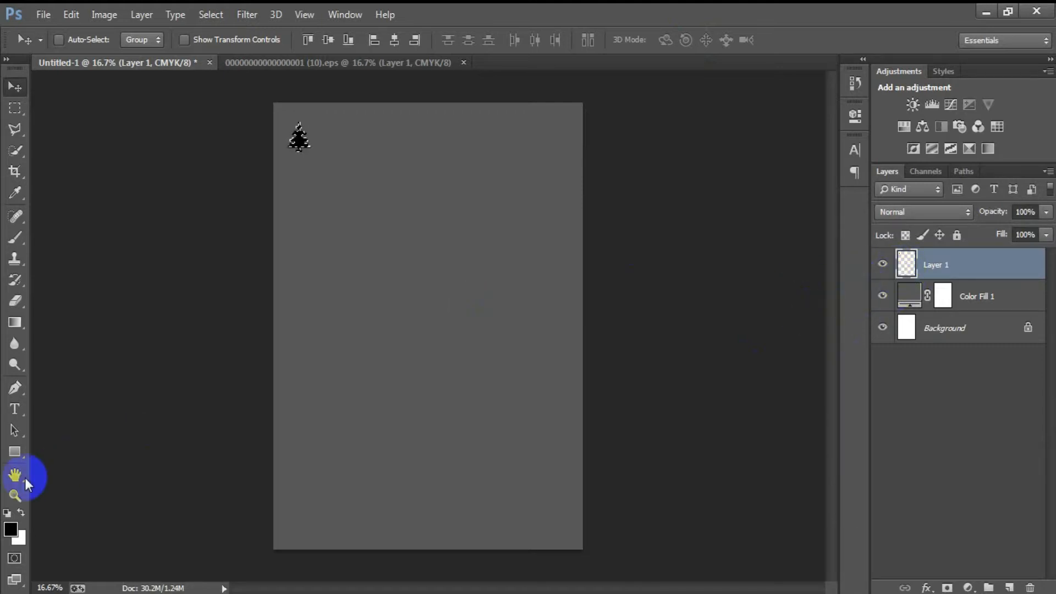
{"action": "left_click", "coordinate": [11, 529]}
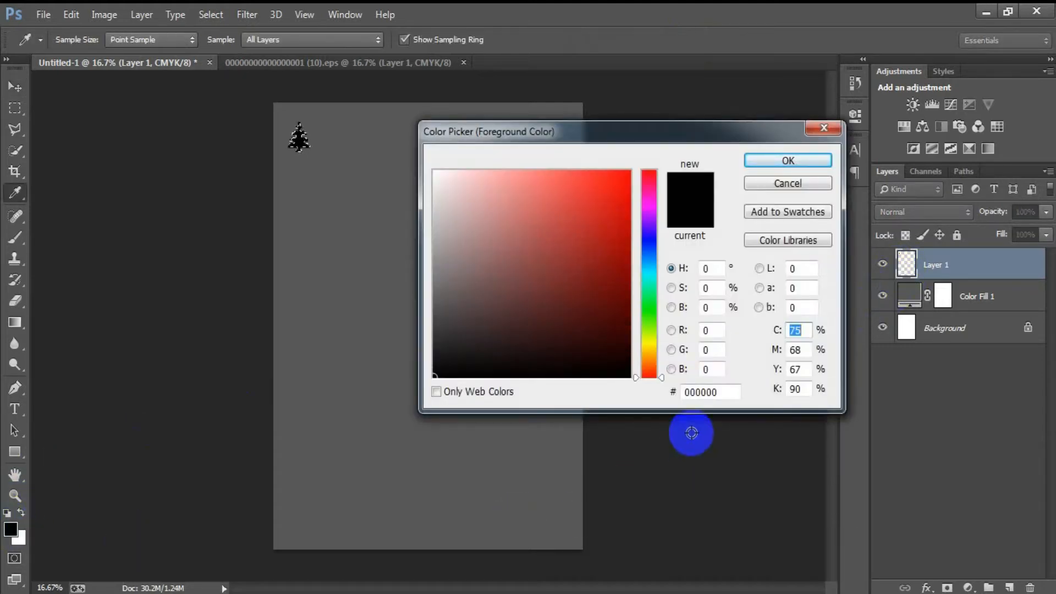
{"action": "left_click_drag", "start_coordinate": [731, 392], "coordinate": [660, 401]}
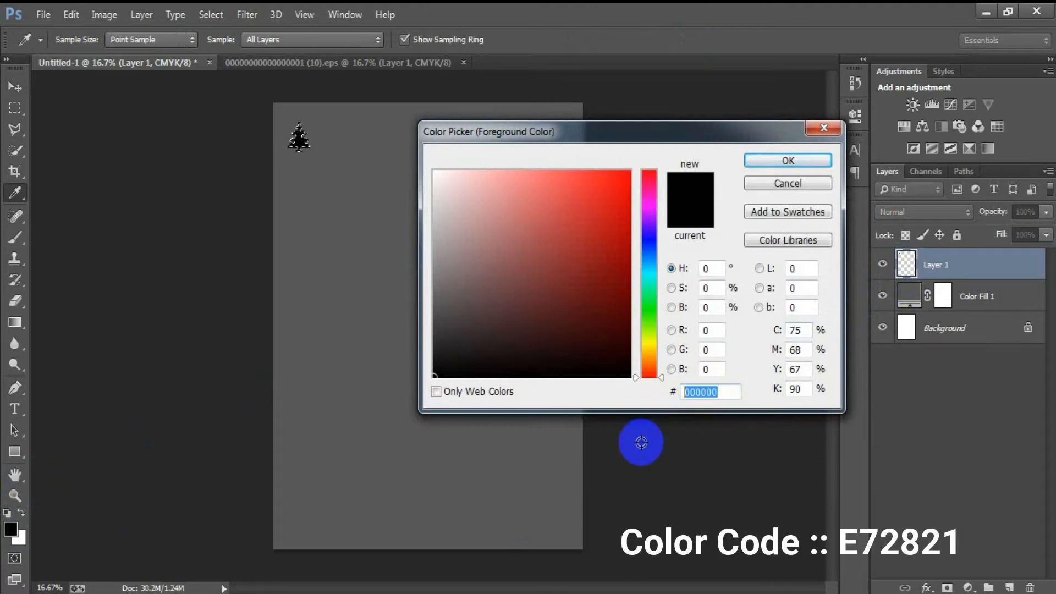
{"action": "type", "text": "E72"}
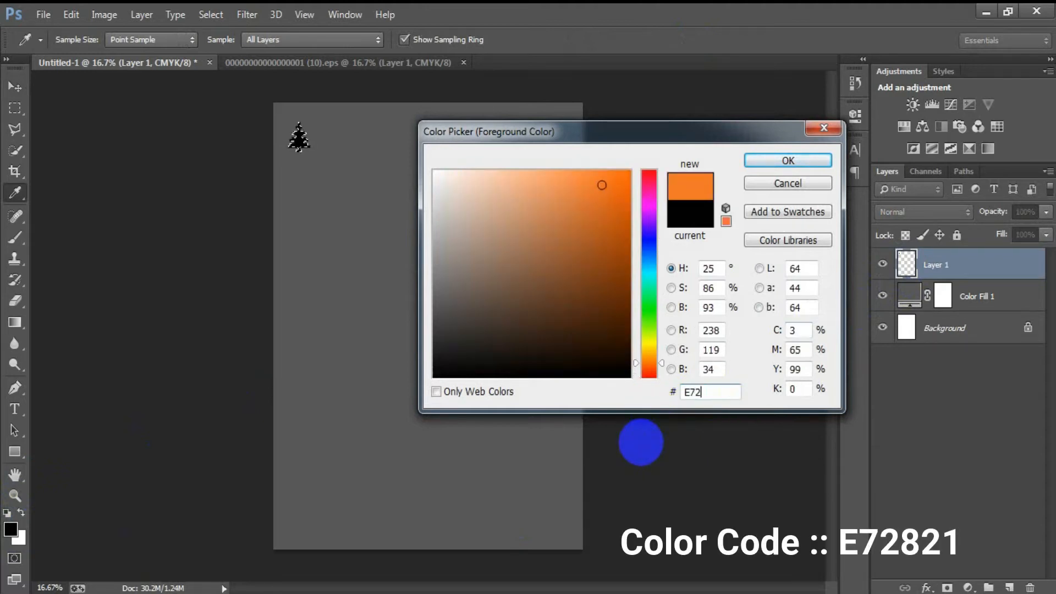
{"action": "type", "text": "821"}
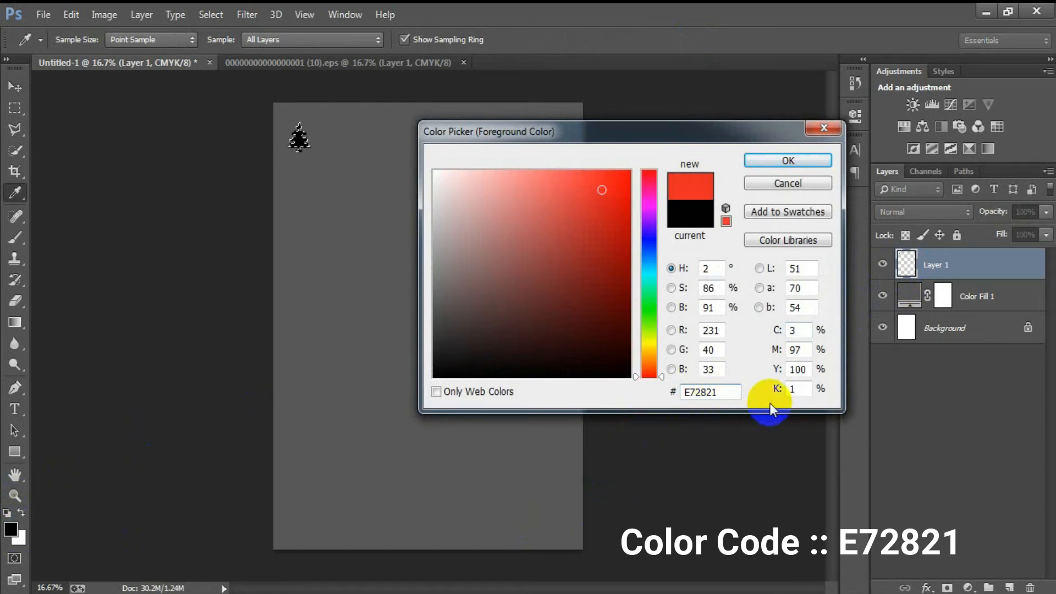
{"action": "left_click_drag", "start_coordinate": [719, 390], "coordinate": [663, 399]}
{"action": "left_click", "coordinate": [787, 160]}
- Fill the selected tree with the red foreground color, deselect it and restore the default black and white swatches
{"action": "key", "text": "v"}
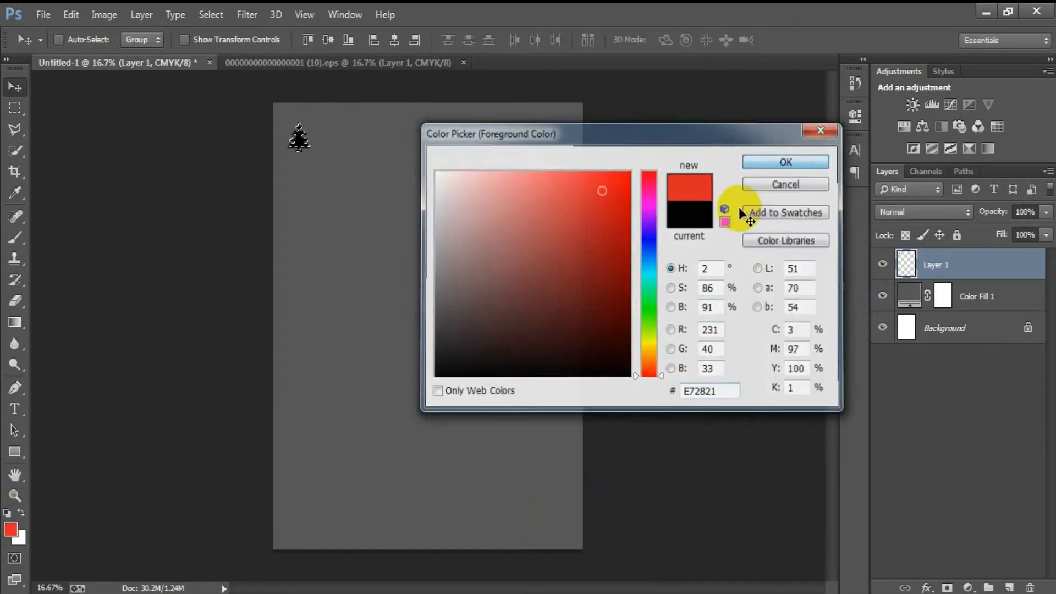
{"action": "key", "text": "alt+BackSpace"}
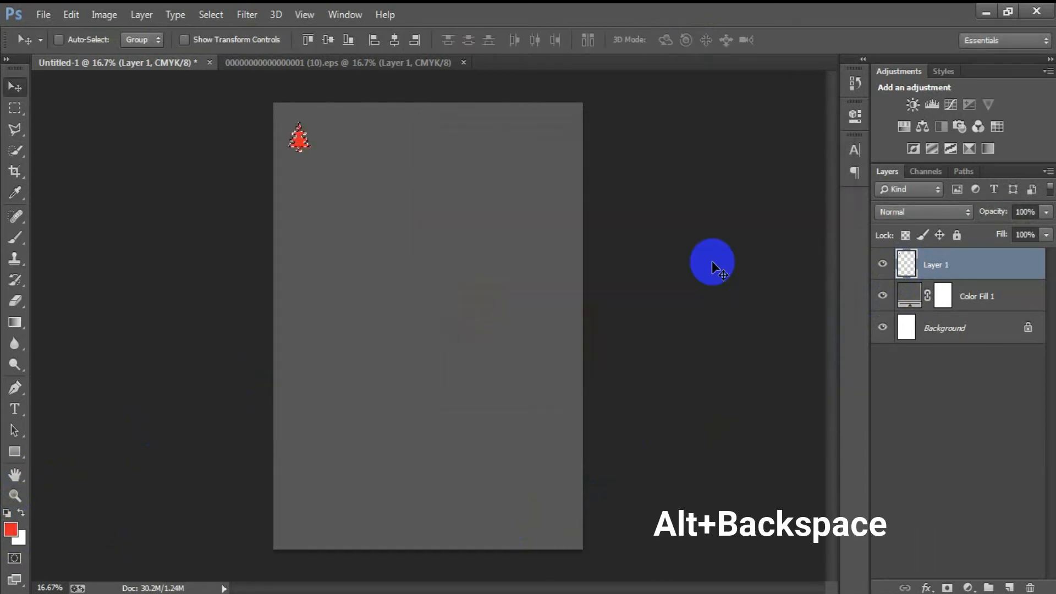
{"action": "key", "text": "ctrl+d"}
{"action": "left_click", "coordinate": [6, 513]}
- Duplicate the red tree beside itself and repeatedly copy the pair along the same line to form a row of twelve trees
{"action": "key", "text": "ctrl+j"}
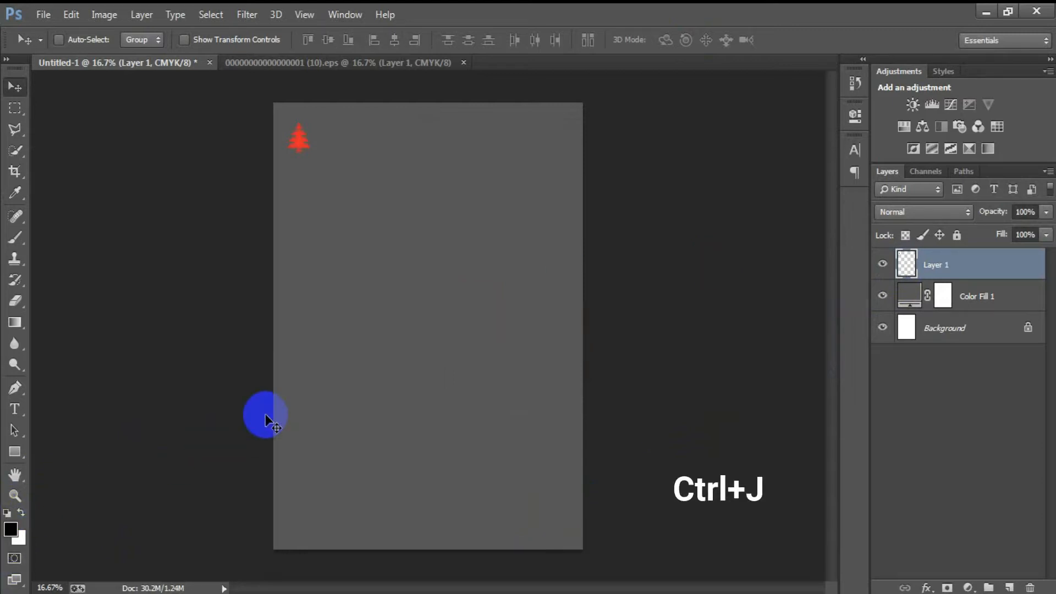
{"action": "left_click_drag", "start_coordinate": [300, 143], "coordinate": [320, 139]}
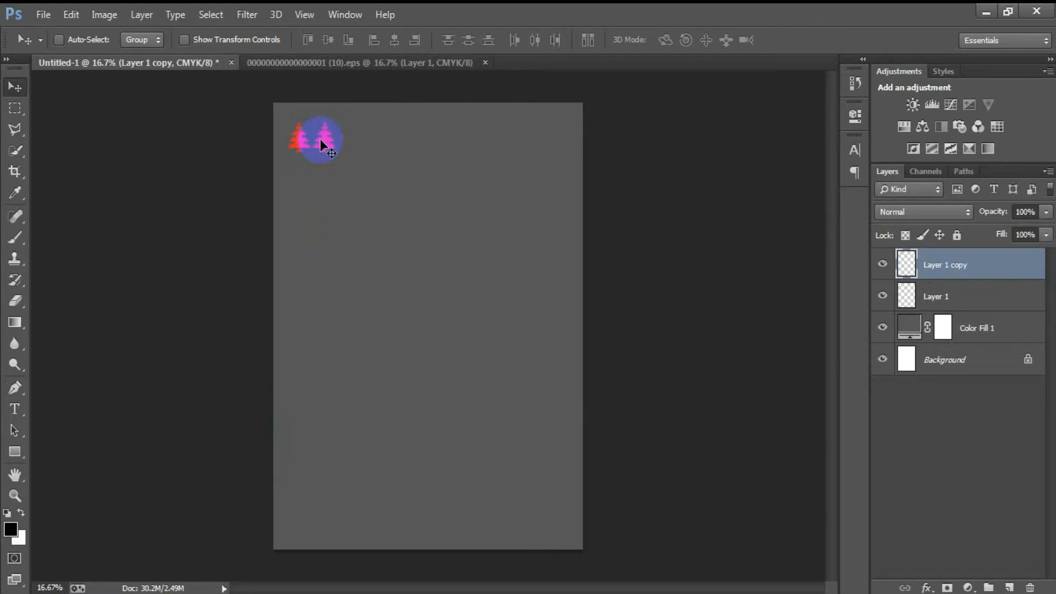
{"action": "key", "text": "ctrl+plus"}
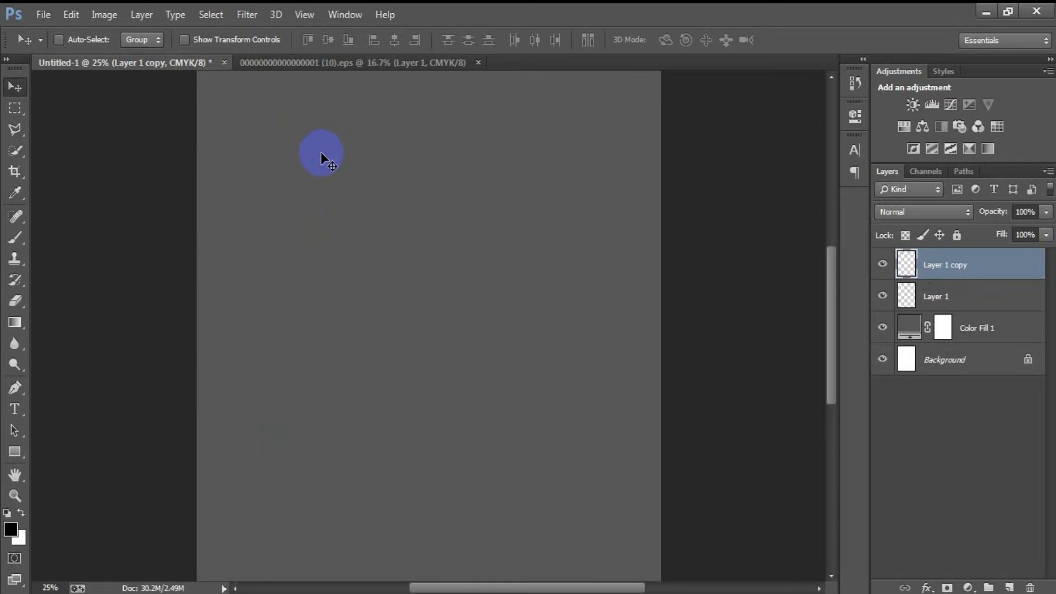
{"action": "scroll", "coordinate": [397, 295], "scroll_direction": "up", "scroll_amount": 5}
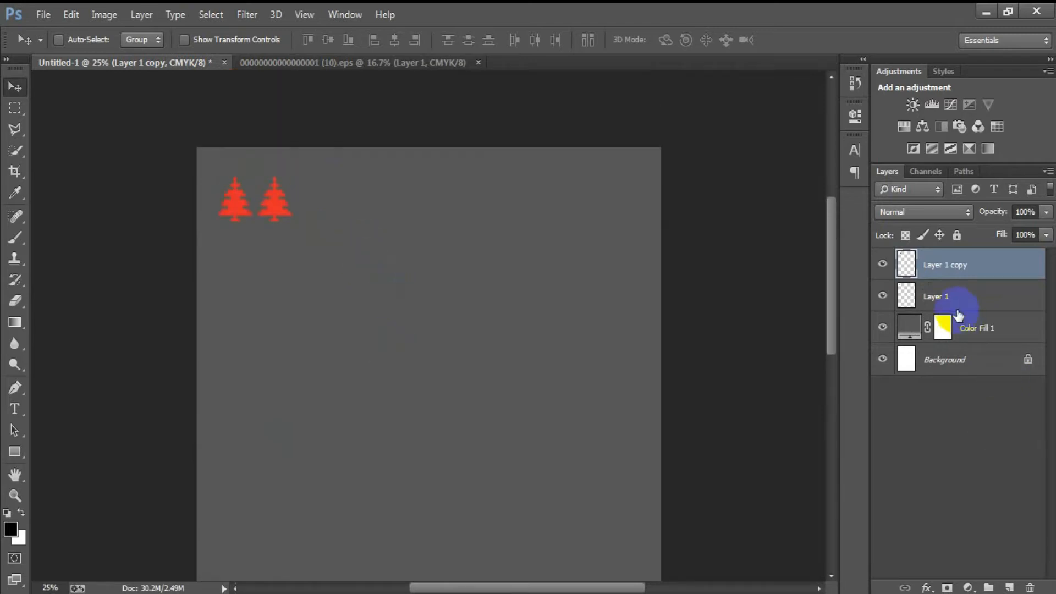
{"action": "left_click", "coordinate": [935, 300], "text": "shift"}
{"action": "left_click_drag", "start_coordinate": [278, 212], "coordinate": [352, 209]}
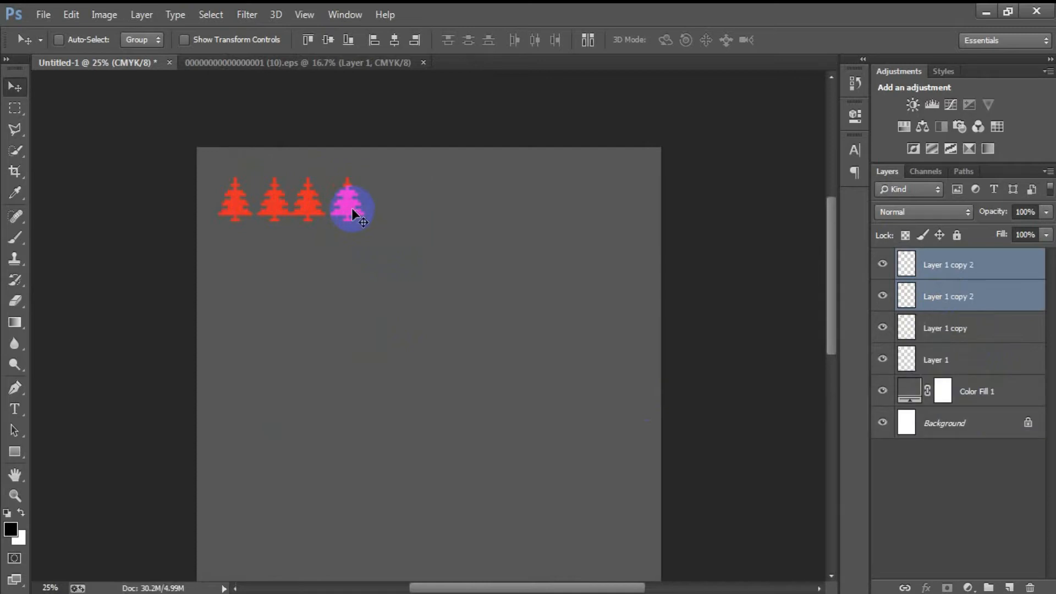
{"action": "left_click_drag", "start_coordinate": [351, 208], "coordinate": [422, 211]}
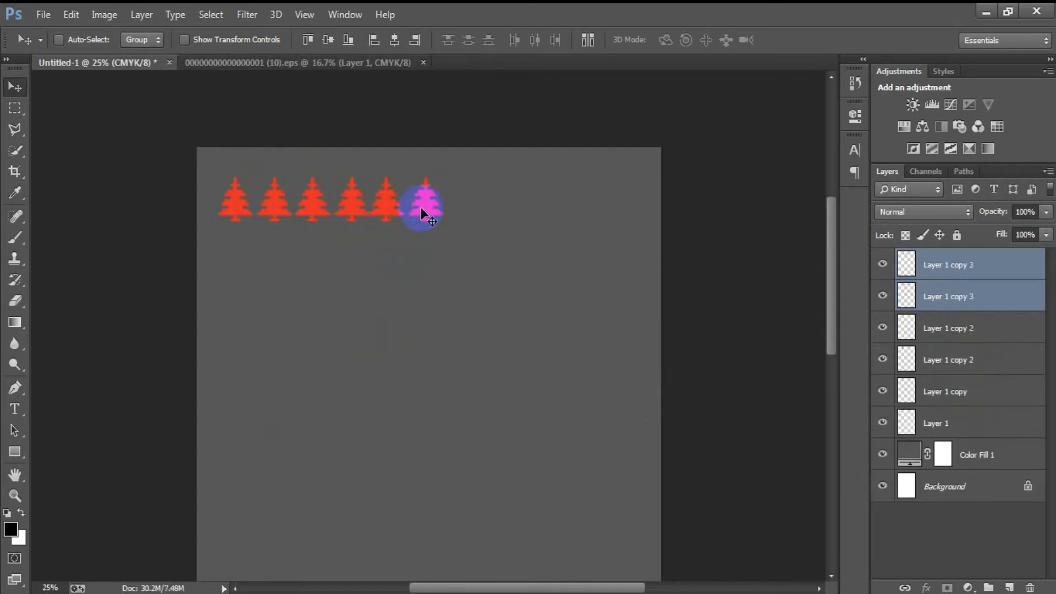
{"action": "left_click_drag", "start_coordinate": [421, 209], "coordinate": [502, 216]}
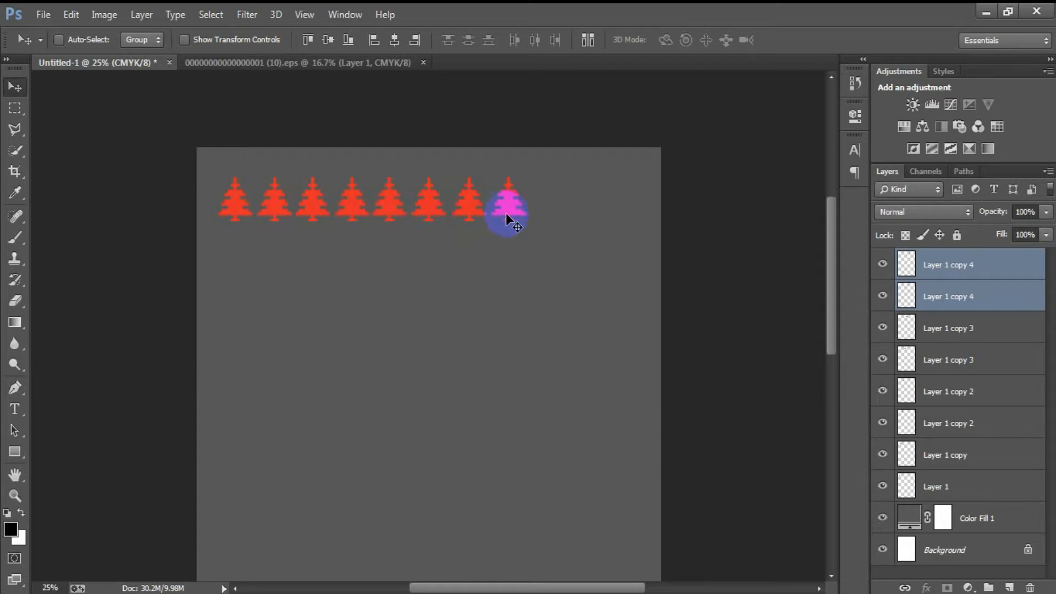
{"action": "left_click_drag", "start_coordinate": [503, 208], "coordinate": [583, 207]}
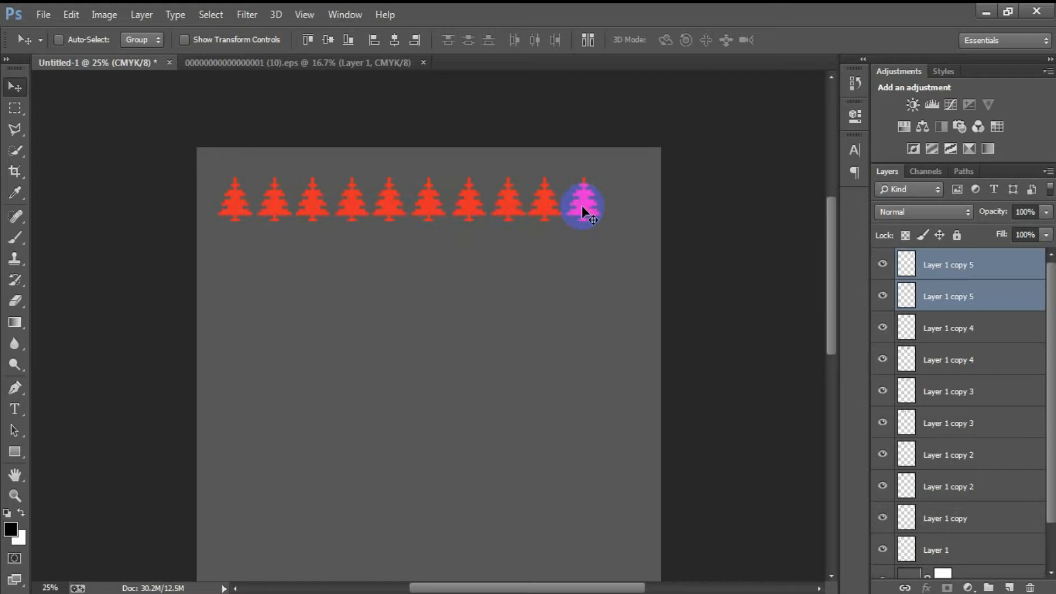
{"action": "left_click_drag", "start_coordinate": [582, 207], "coordinate": [656, 208]}
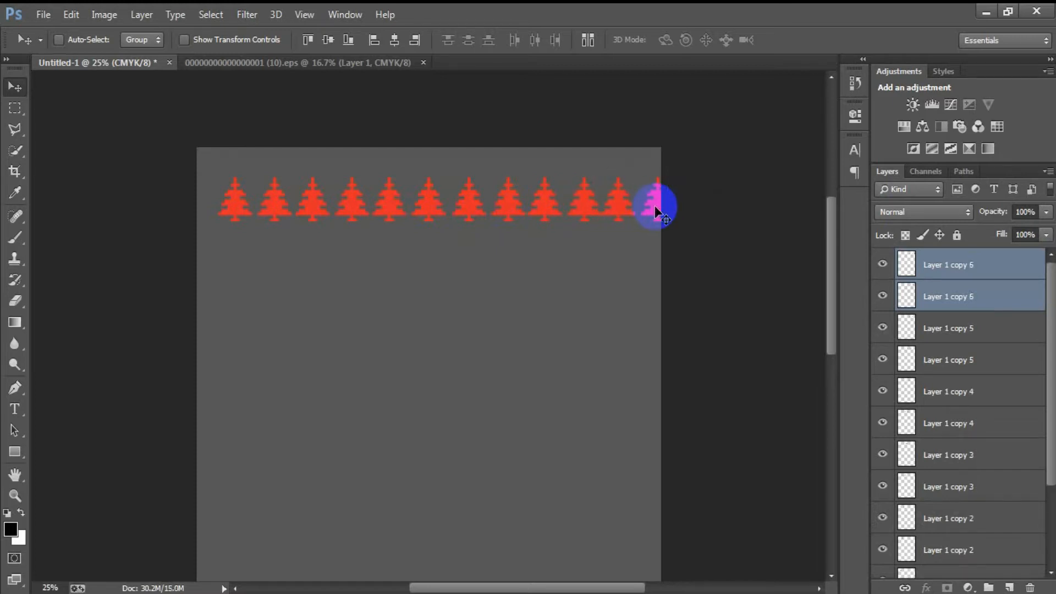
- Select all the tree layers and shift the whole row so it lies within the page's width
{"action": "scroll", "coordinate": [967, 413], "scroll_direction": "down", "scroll_amount": 3}
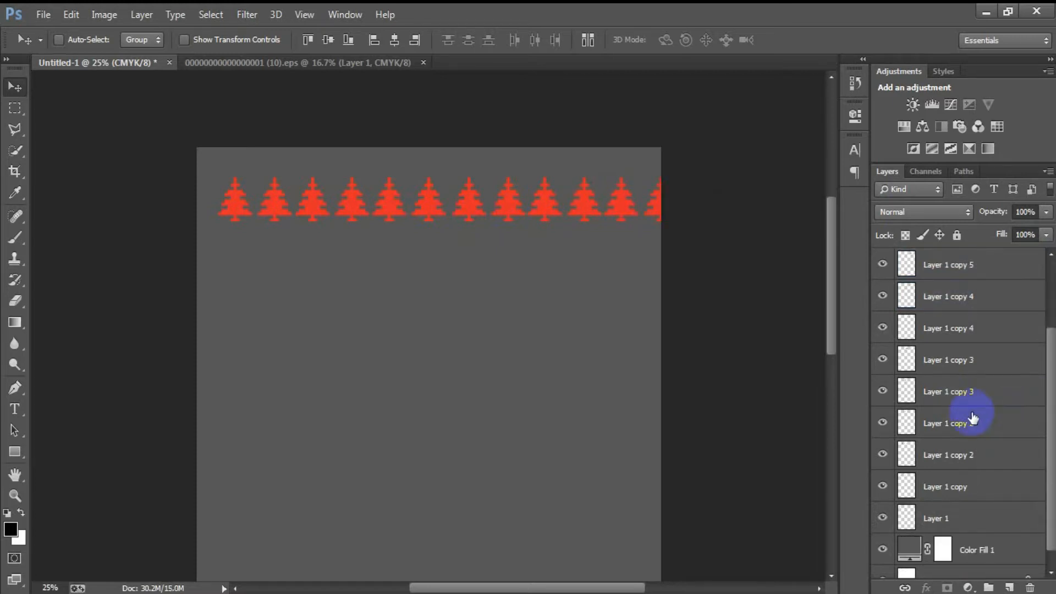
{"action": "left_click", "coordinate": [950, 517], "text": "shift"}
{"action": "key", "text": "ctrl+e"}
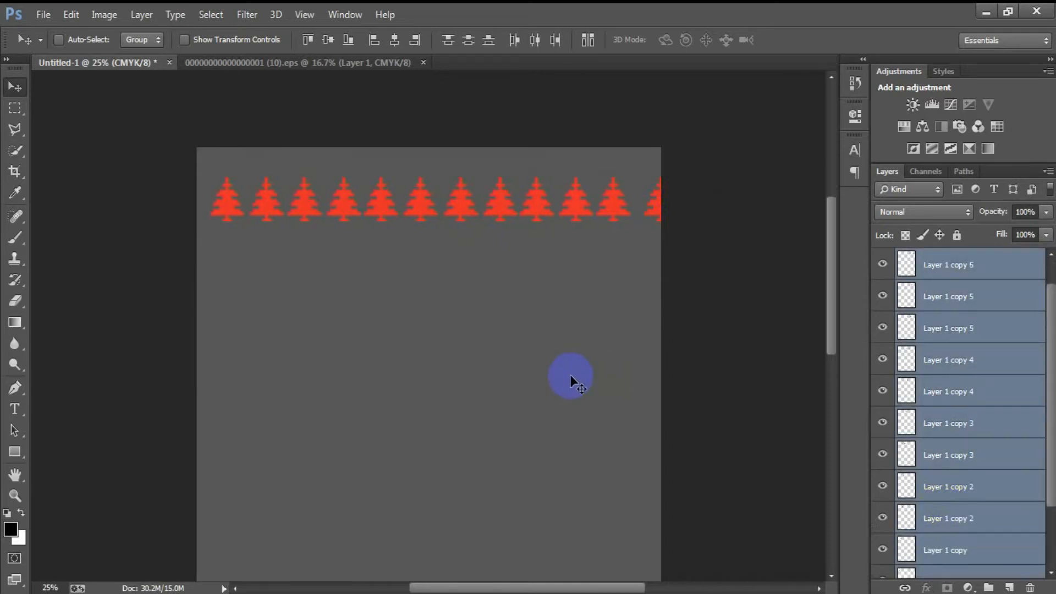
{"action": "key", "text": "shift+Right"}
{"action": "key", "text": "shift+Right"}
{"action": "key", "text": "shift+Right"}
{"action": "key", "text": "shift+Right"}
- Scale the full row of trees down slightly to leave a small margin at both page edges
{"action": "scroll", "coordinate": [933, 349], "scroll_direction": "up", "scroll_amount": 2}
{"action": "left_click", "coordinate": [947, 268], "text": "shift"}
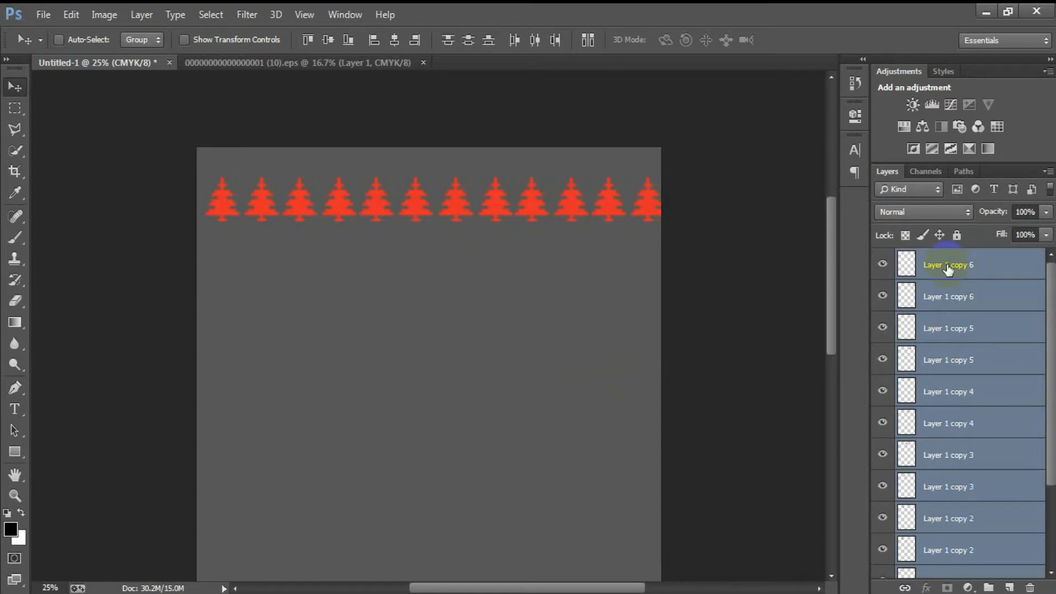
{"action": "key", "text": "ctrl+t"}
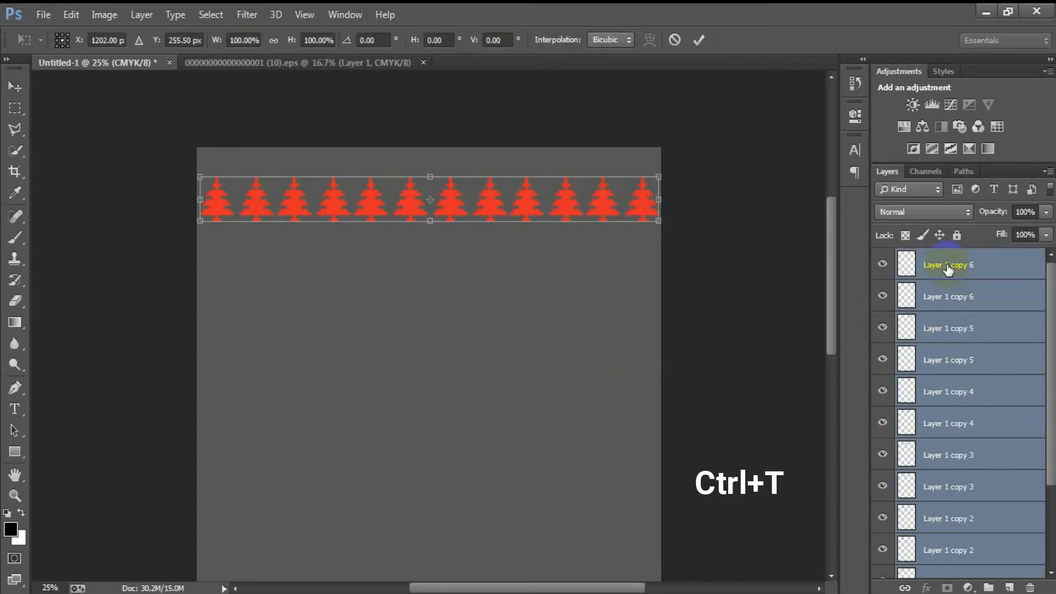
{"action": "left_click_drag", "start_coordinate": [659, 221], "coordinate": [654, 220]}
{"action": "left_click", "coordinate": [699, 39]}
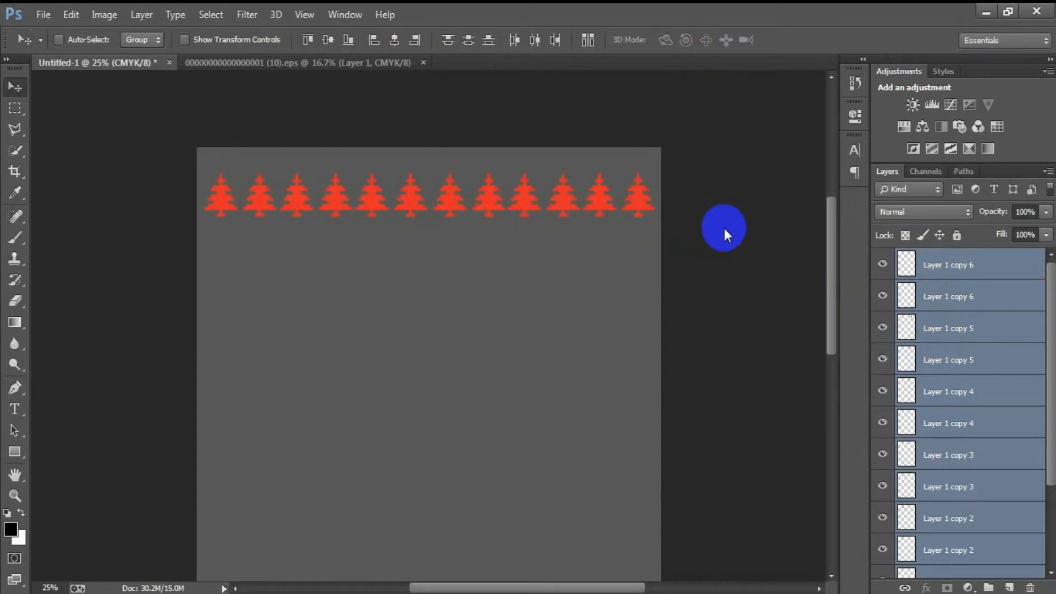
- Distribute the twelve tree layers evenly by their horizontal centers and merge them into one layer
{"action": "left_click", "coordinate": [533, 40]}
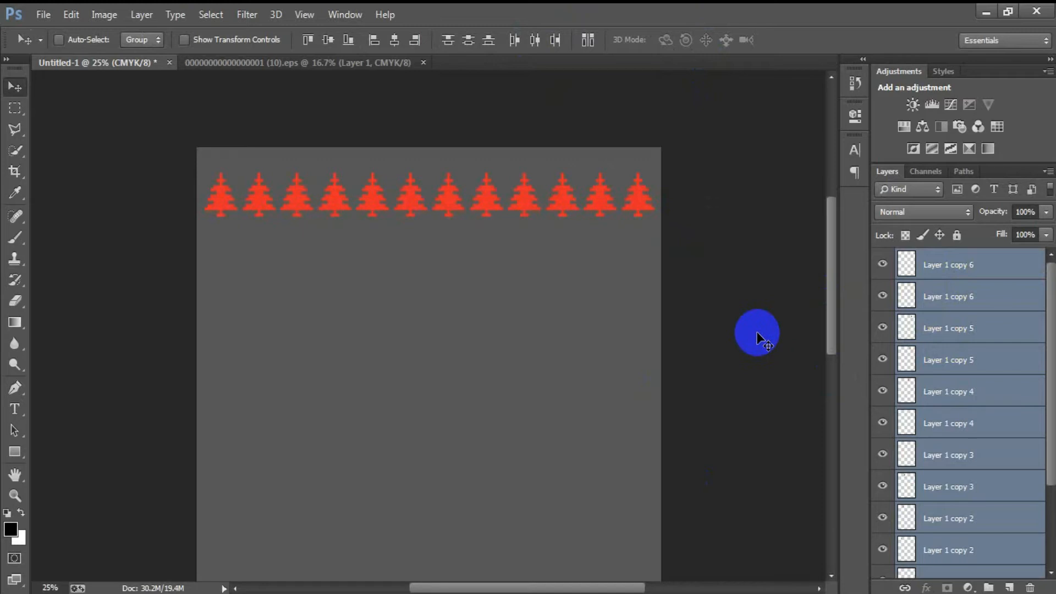
{"action": "key", "text": "ctrl+minus"}
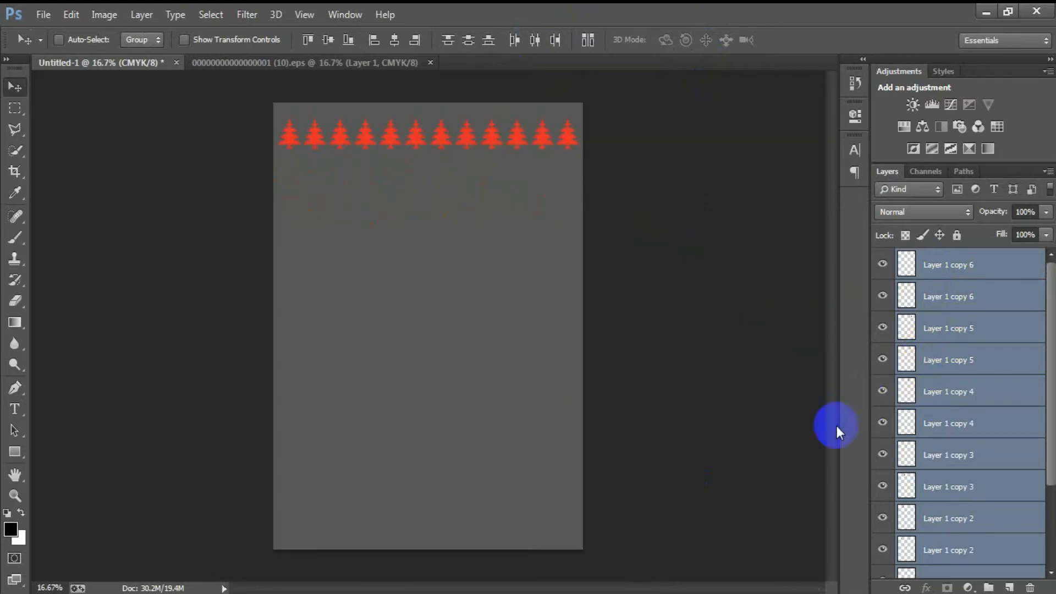
{"action": "scroll", "coordinate": [952, 341], "scroll_direction": "down", "scroll_amount": 3}
{"action": "key", "text": "ctrl+e"}
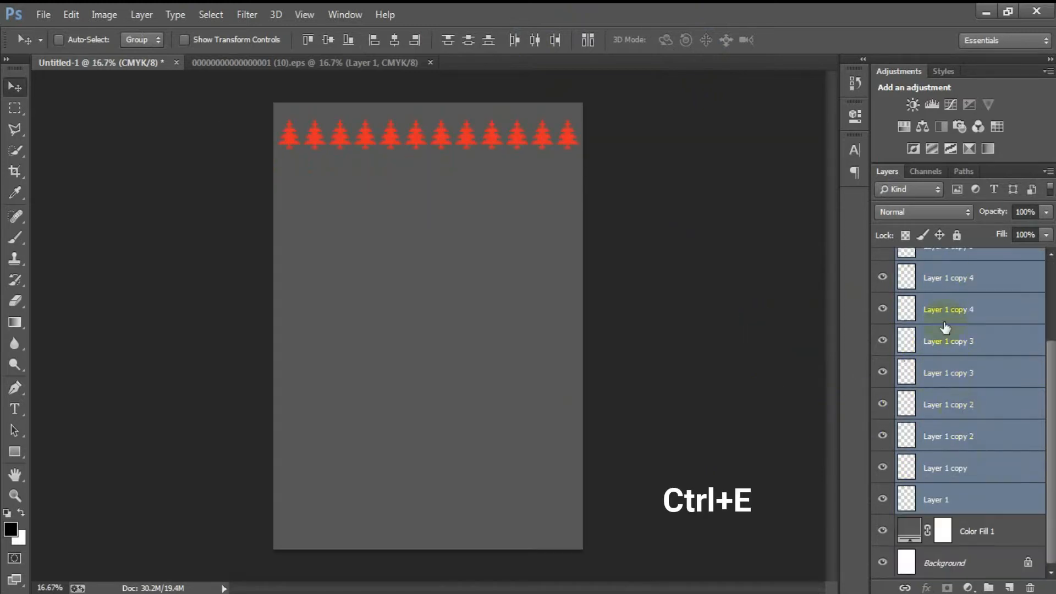
{"action": "left_click", "coordinate": [697, 395]}
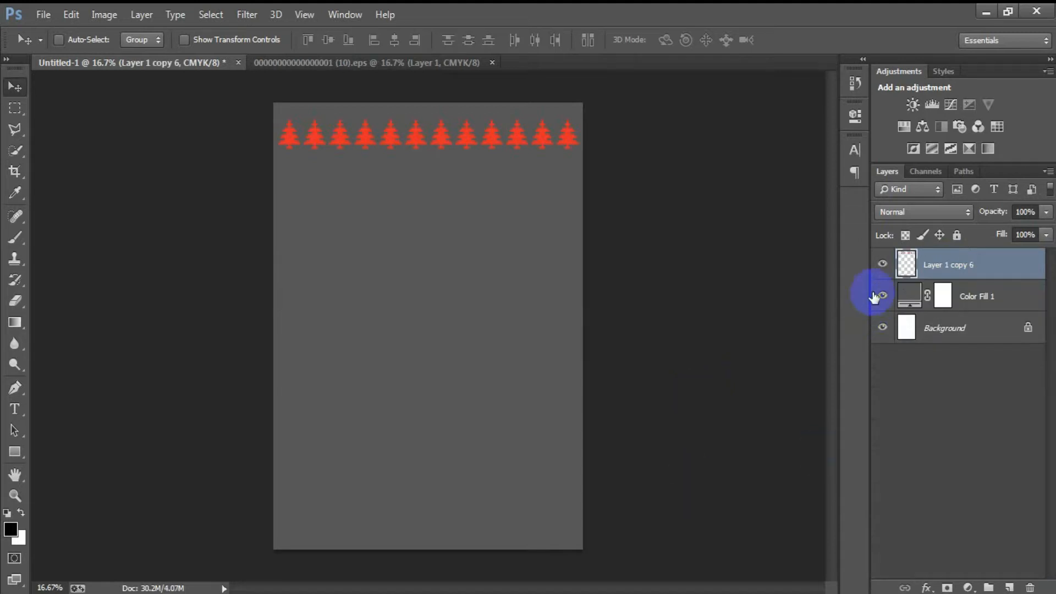
{"action": "left_click", "coordinate": [884, 266]}
{"action": "left_click", "coordinate": [883, 267]}
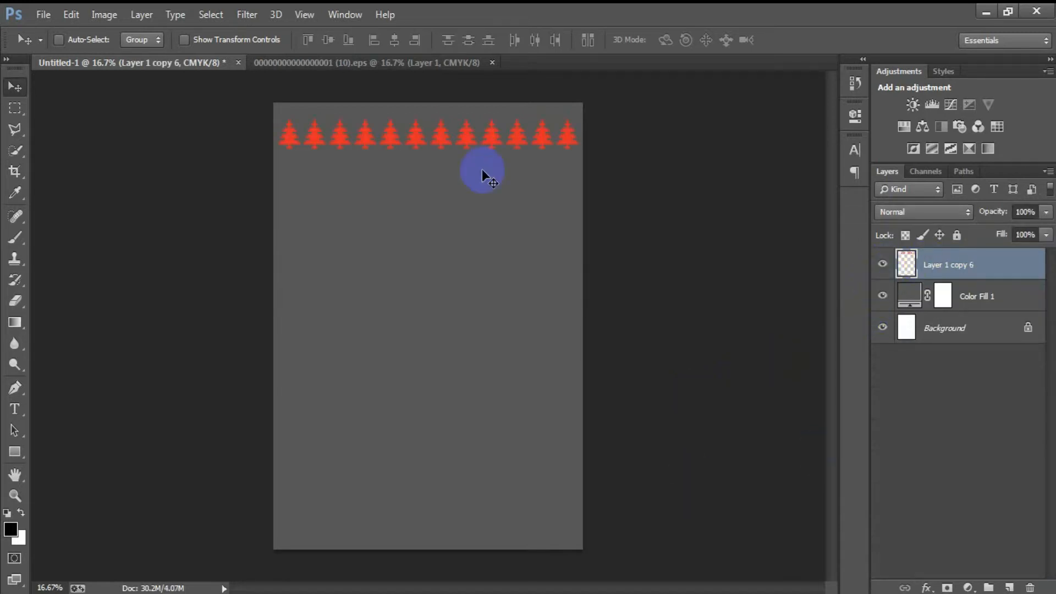
- Marquee-select the small four-square diamond ornament in the EPS artwork and bring it onto the grey page
{"action": "left_click", "coordinate": [349, 60]}
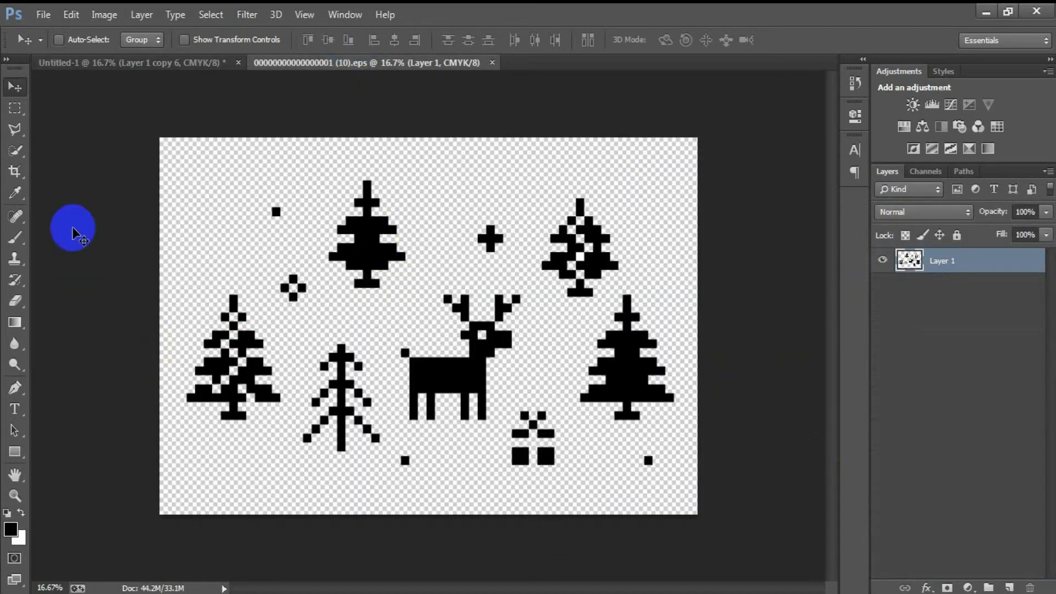
{"action": "left_click", "coordinate": [15, 108]}
{"action": "left_click_drag", "start_coordinate": [267, 264], "coordinate": [344, 312]}
{"action": "left_click", "coordinate": [14, 87]}
- Fill the ornament's pixels with red E72823, deselect them and restore the default black and white swatches
{"action": "left_click", "coordinate": [901, 274], "text": "ctrl"}
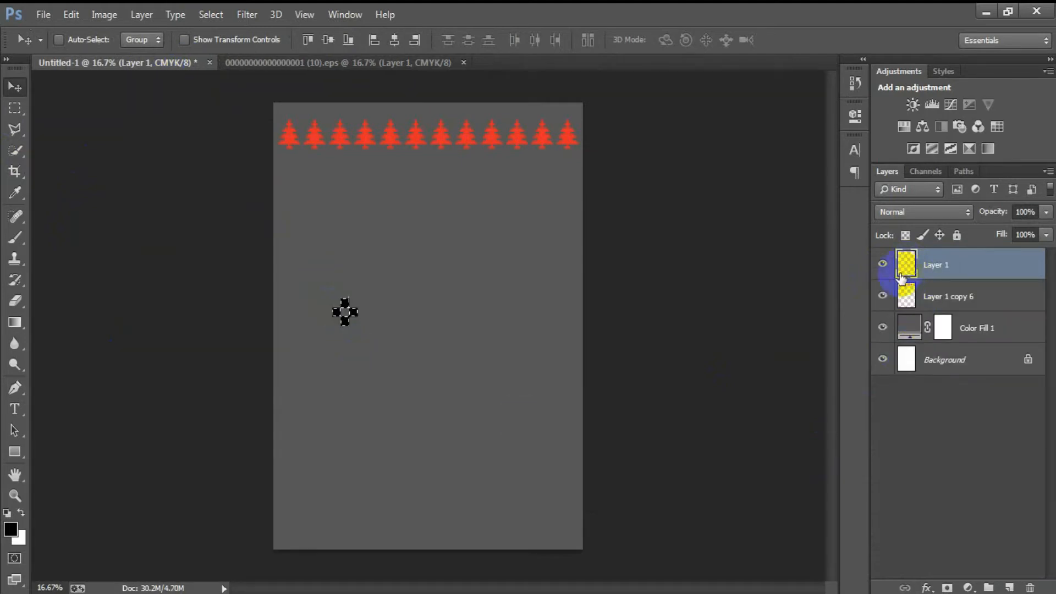
{"action": "left_click", "coordinate": [11, 528]}
{"action": "left_click", "coordinate": [715, 391]}
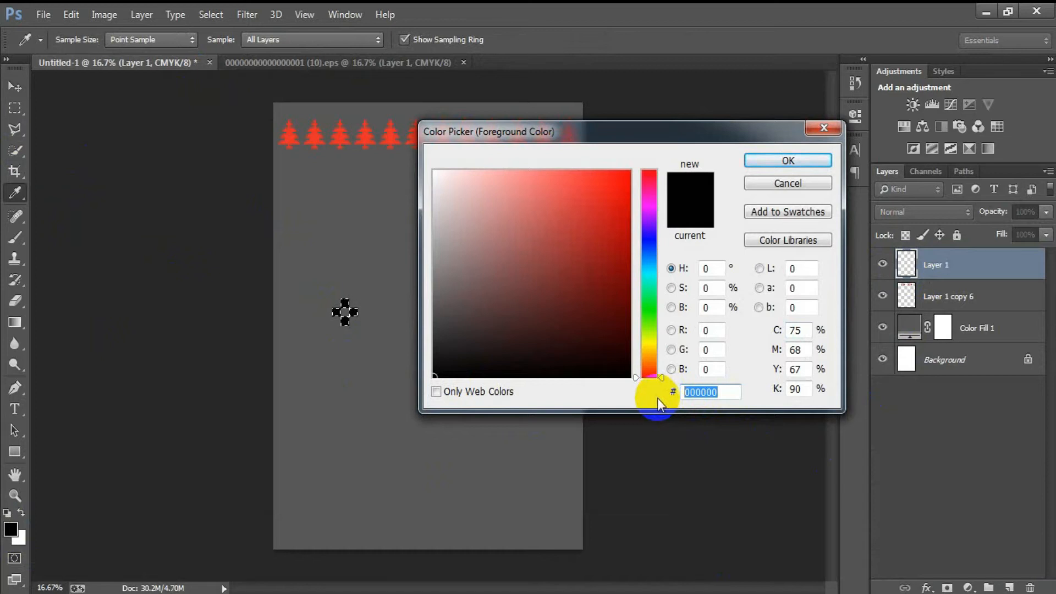
{"action": "type", "text": "E728"}
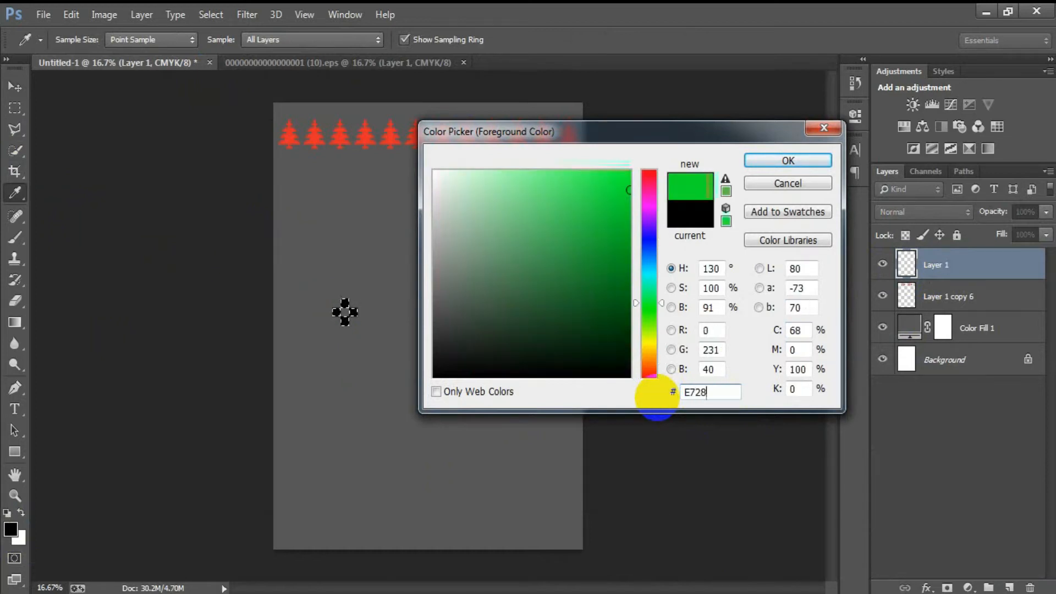
{"action": "type", "text": "23"}
{"action": "key", "text": "Return"}
{"action": "key", "text": "v"}
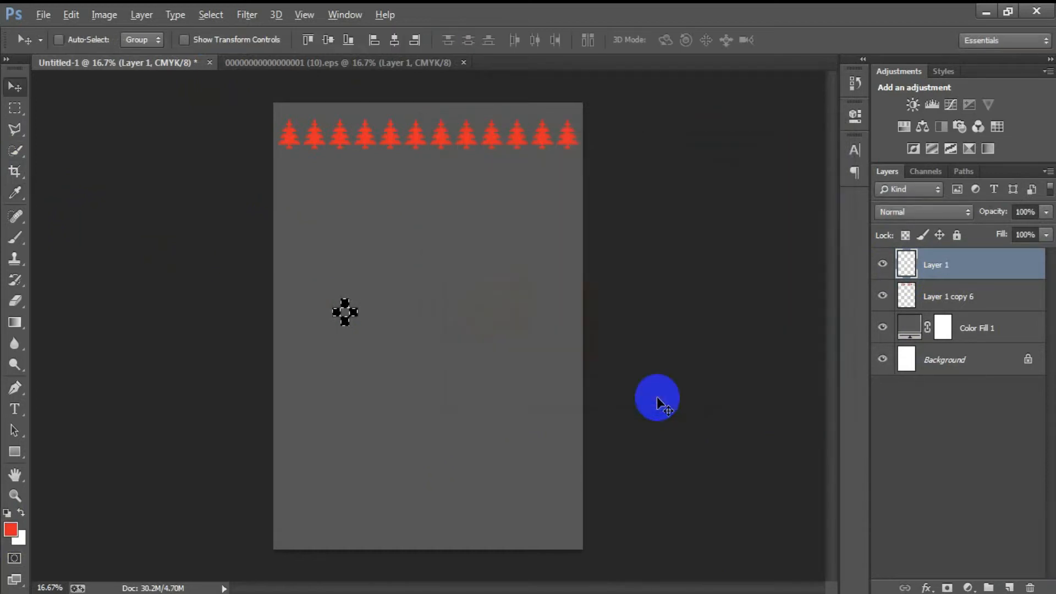
{"action": "key", "text": "ctrl+d"}
{"action": "left_click", "coordinate": [6, 513]}
- Scale the red diamond ornament down to about half its size
{"action": "key", "text": "ctrl+t"}
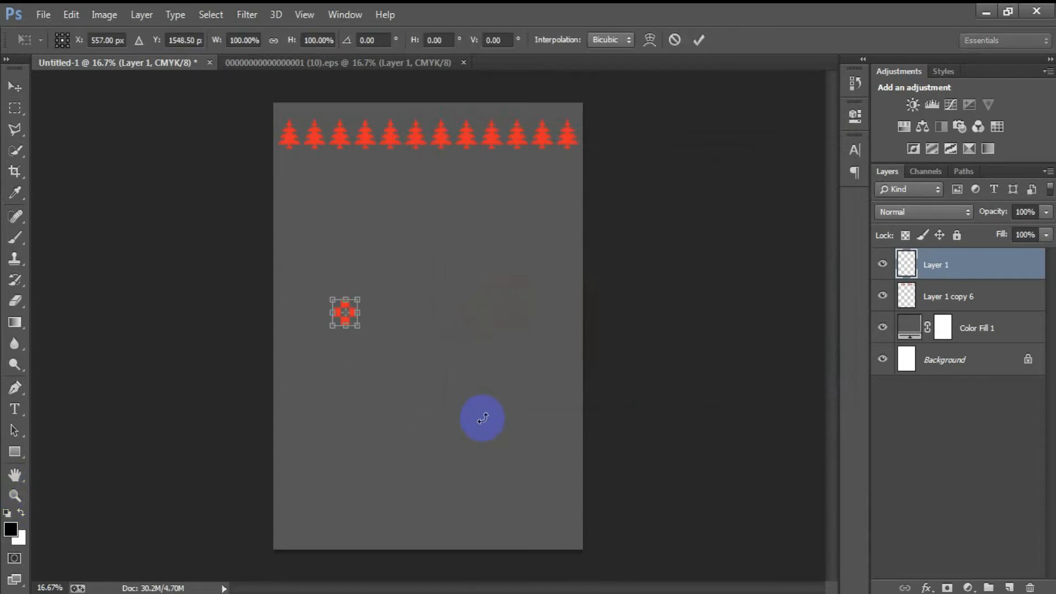
{"action": "left_click_drag", "start_coordinate": [359, 326], "coordinate": [355, 320]}
{"action": "left_click", "coordinate": [708, 47]}
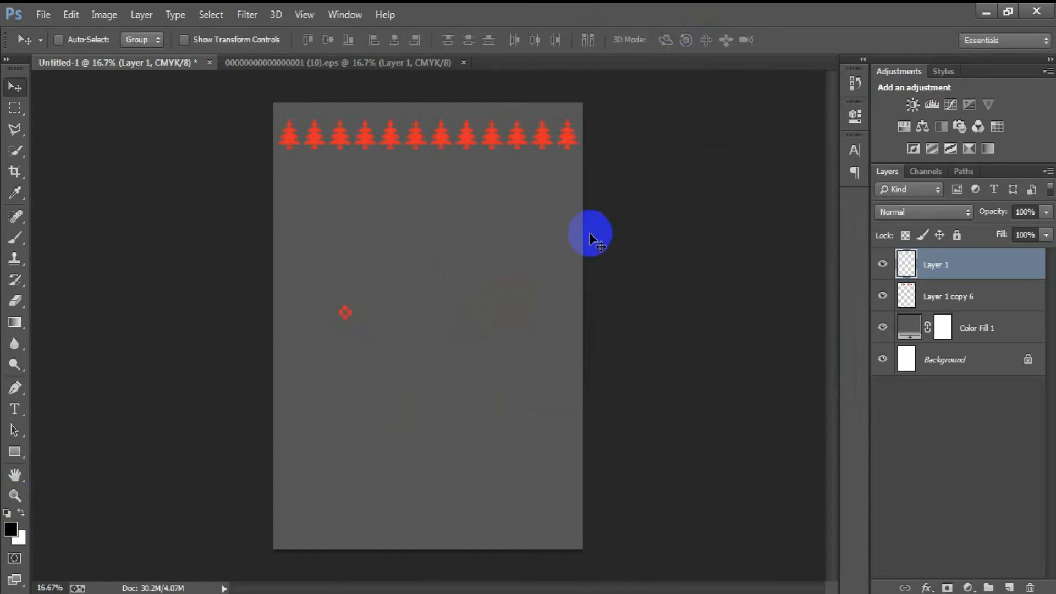
- Move the diamond ornament up to just below the second tree and narrow it slightly
{"action": "key", "text": "ctrl+plus"}
{"action": "key", "text": "ctrl+plus"}
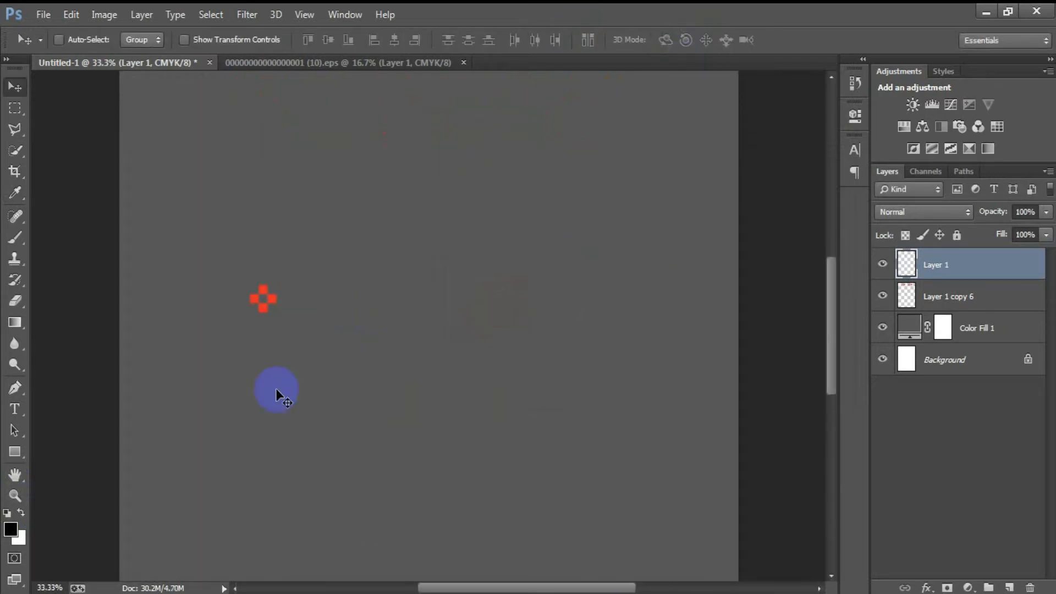
{"action": "scroll", "coordinate": [275, 389], "scroll_direction": "up", "scroll_amount": 5}
{"action": "left_click_drag", "start_coordinate": [263, 514], "coordinate": [215, 276]}
{"action": "key", "text": "ctrl+t"}
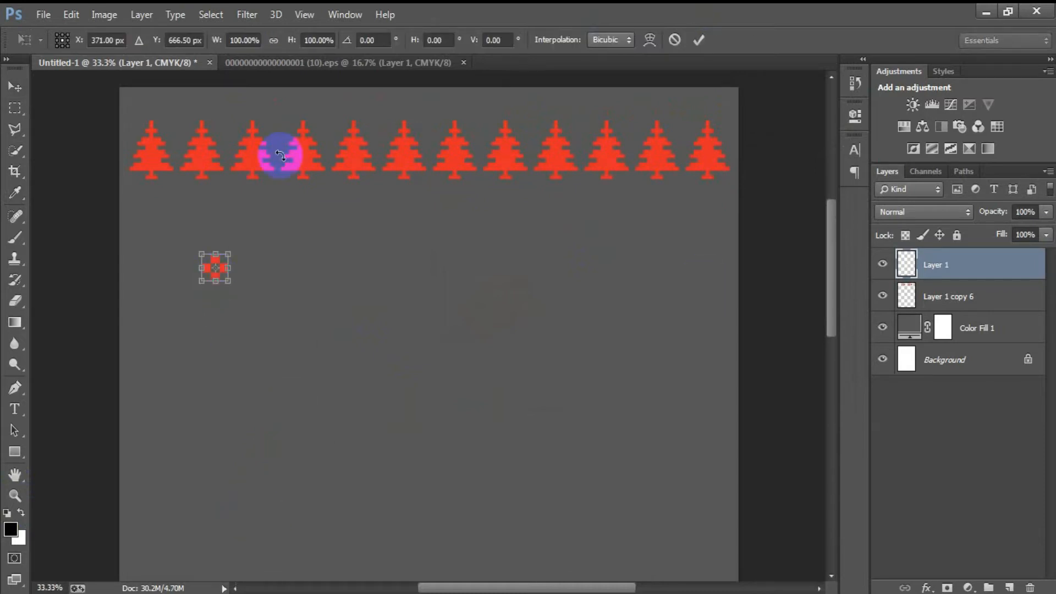
{"action": "left_click_drag", "start_coordinate": [223, 284], "coordinate": [223, 281]}
{"action": "left_click", "coordinate": [697, 41]}
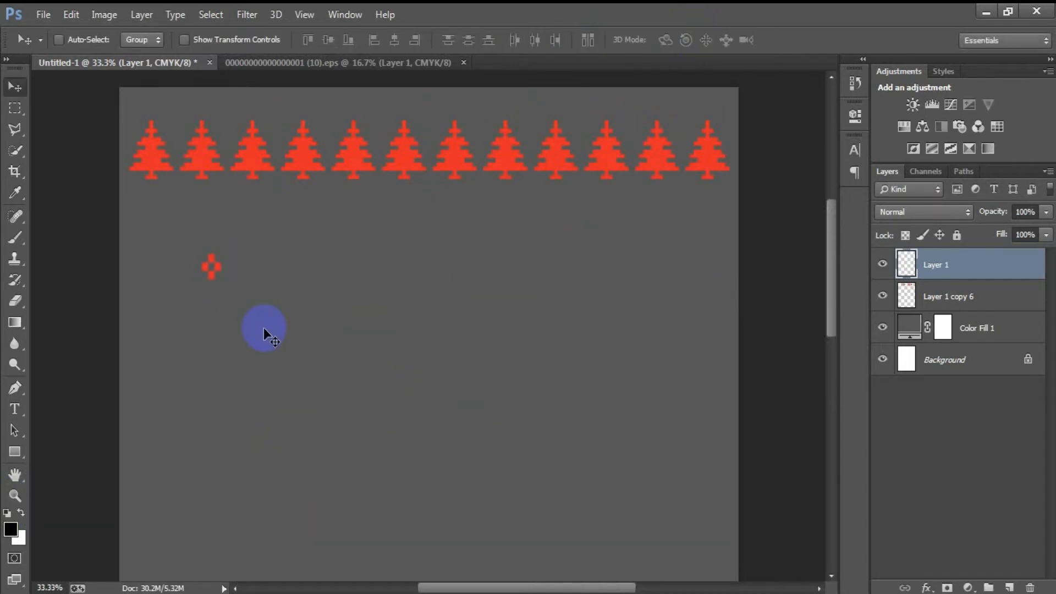
- Shrink the diamond ornament further and place it in the gap between the first two treetops
{"action": "key", "text": "ctrl+t"}
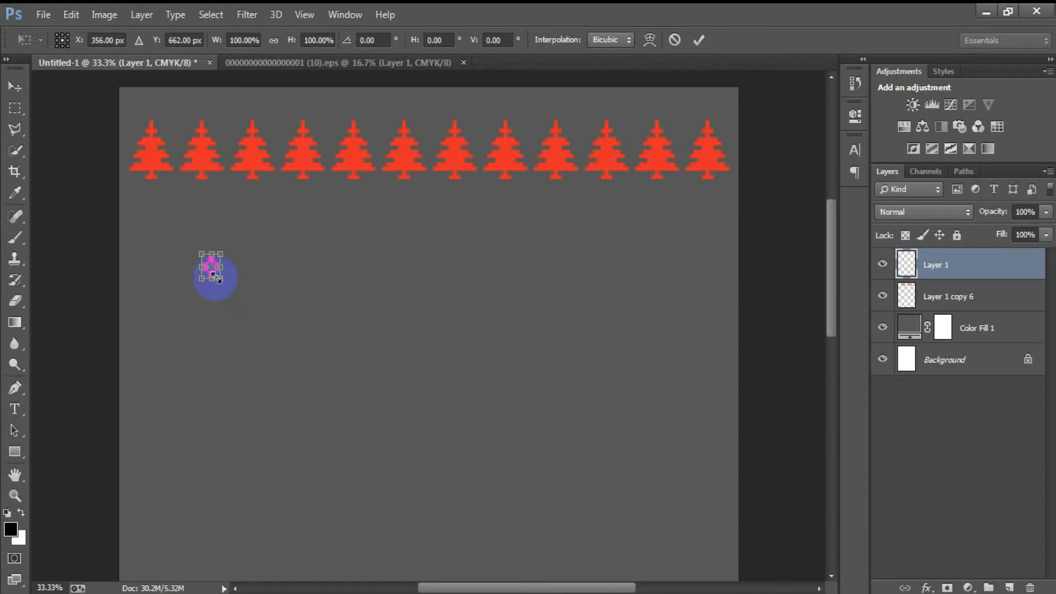
{"action": "left_click_drag", "start_coordinate": [225, 283], "coordinate": [177, 135]}
{"action": "left_click", "coordinate": [692, 42]}
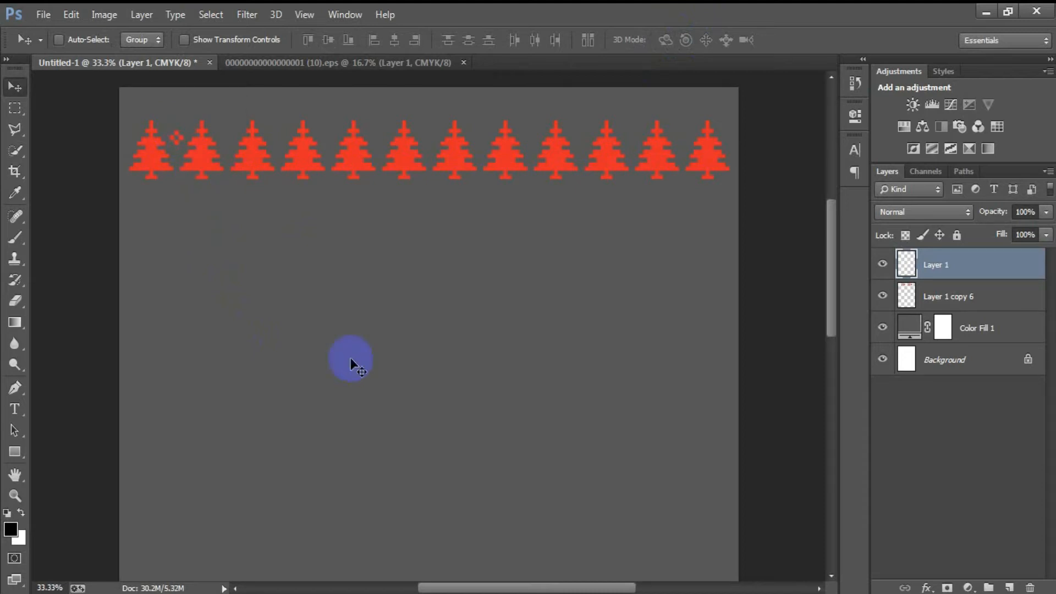
- Duplicate the diamond ornament repeatedly along the row until every gap between neighbouring treetops holds one
{"action": "key", "text": "ctrl+j"}
{"action": "left_click_drag", "start_coordinate": [175, 132], "coordinate": [226, 137]}
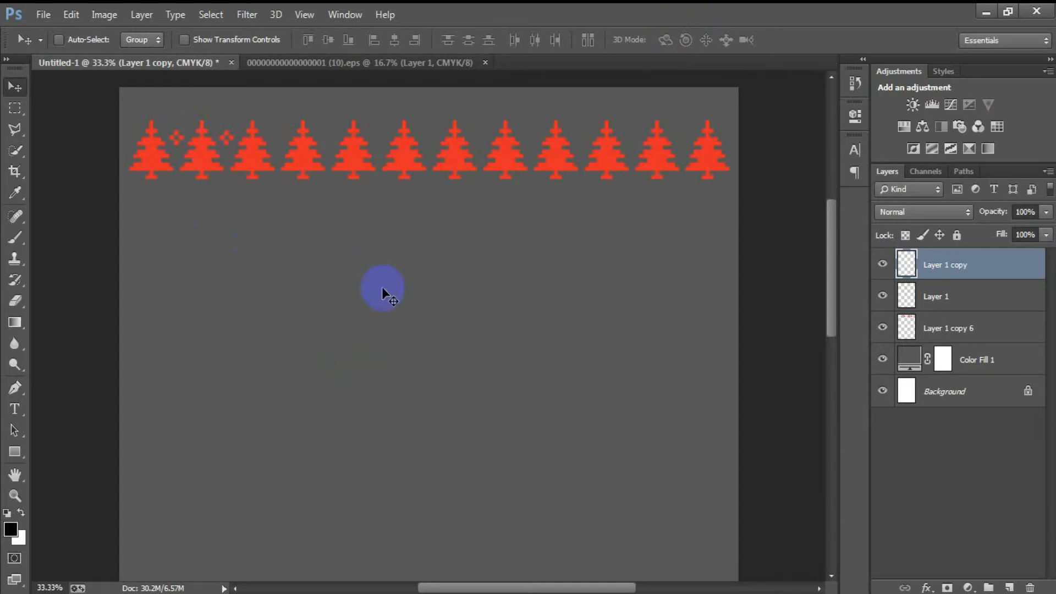
{"action": "key", "text": "ctrl+j"}
{"action": "left_click_drag", "start_coordinate": [234, 138], "coordinate": [283, 137]}
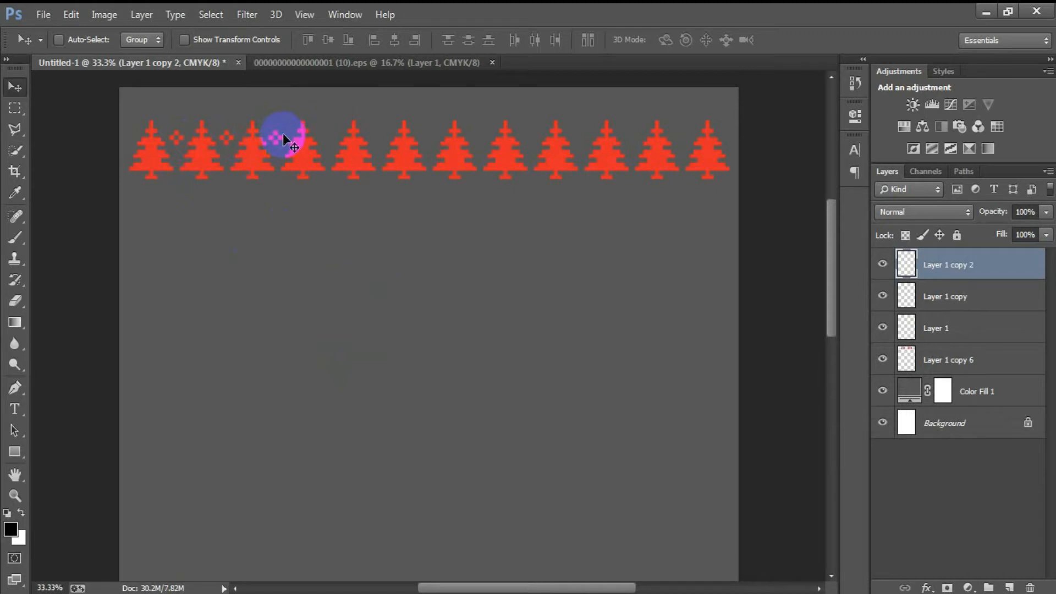
{"action": "left_click_drag", "start_coordinate": [318, 135], "coordinate": [379, 137]}
{"action": "left_click_drag", "start_coordinate": [379, 136], "coordinate": [529, 143]}
{"action": "left_click_drag", "start_coordinate": [529, 143], "coordinate": [630, 143]}
{"action": "left_click_drag", "start_coordinate": [630, 143], "coordinate": [680, 146]}
{"action": "left_click_drag", "start_coordinate": [681, 145], "coordinate": [680, 144]}
- Select all the diamond ornament layers and distribute them evenly by their horizontal centers
{"action": "scroll", "coordinate": [931, 330], "scroll_direction": "down", "scroll_amount": 3}
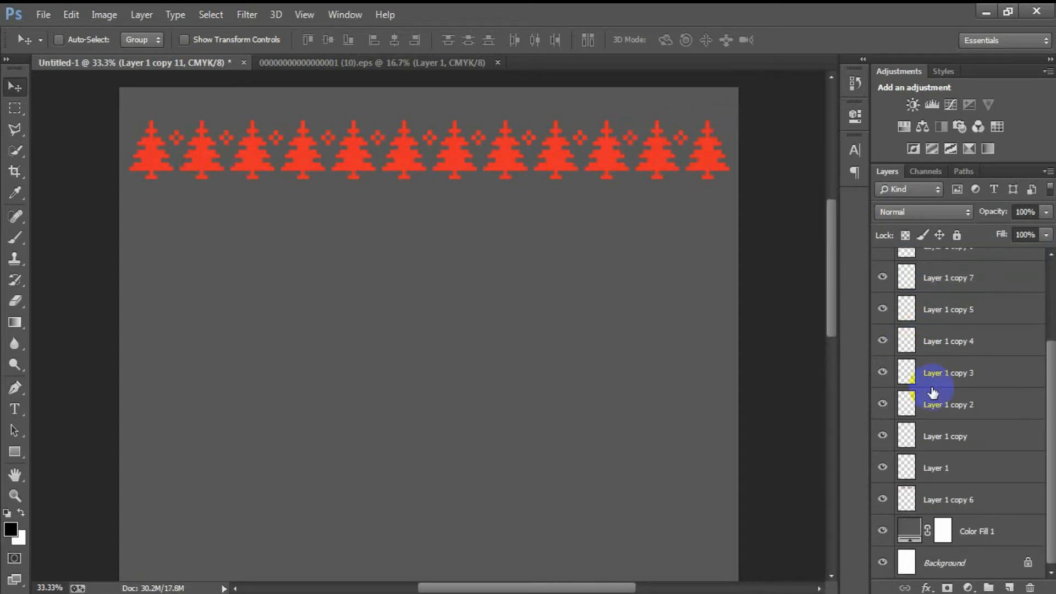
{"action": "left_click", "coordinate": [935, 466], "text": "shift"}
{"action": "left_click", "coordinate": [534, 39]}
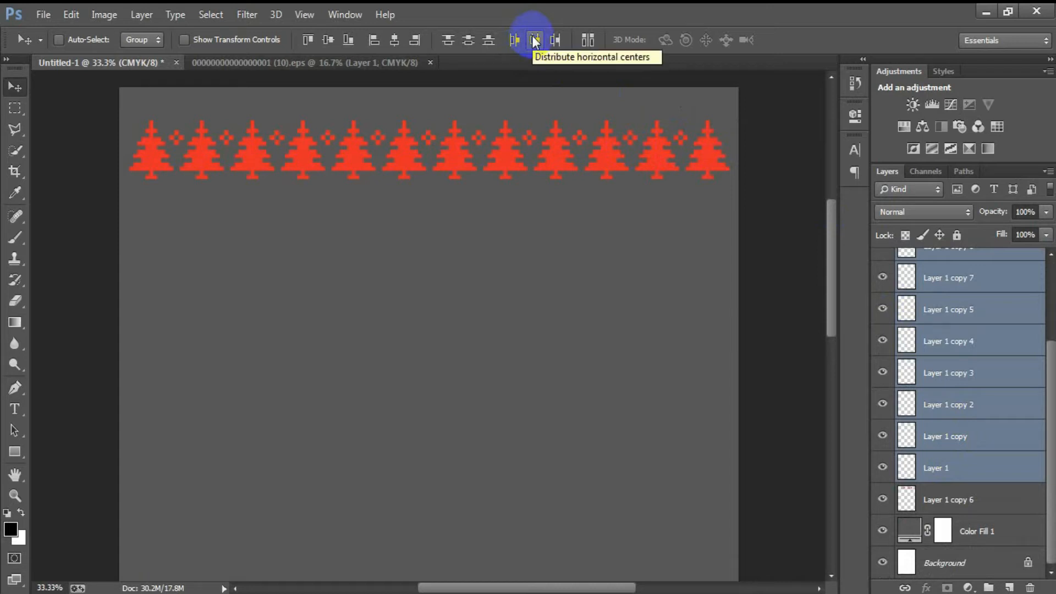
- Reselect all the diamond ornament layers without the tree row and merge them into one layer
{"action": "scroll", "coordinate": [1006, 390], "scroll_direction": "up", "scroll_amount": 3}
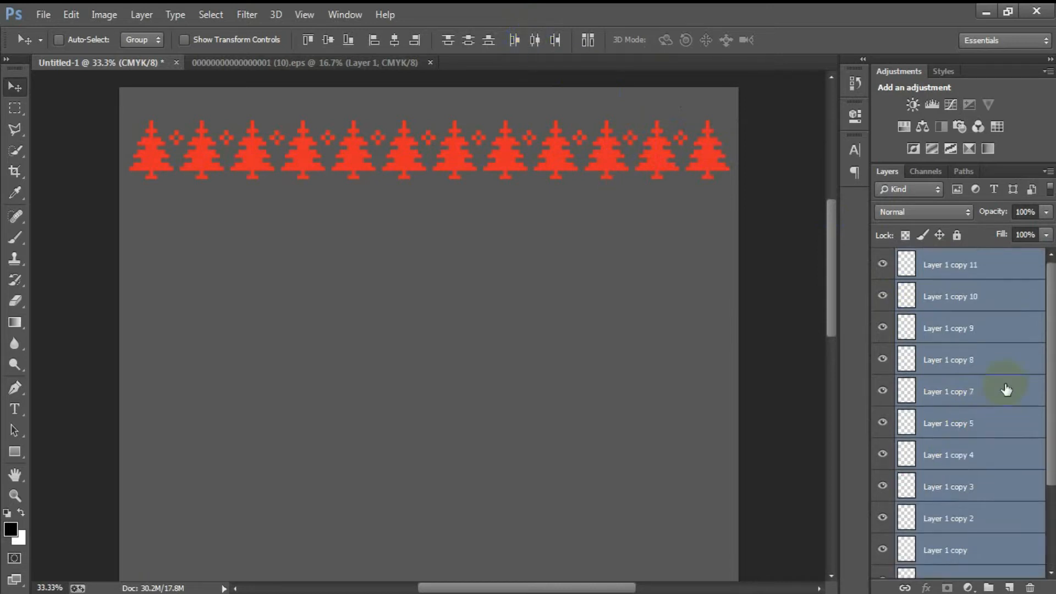
{"action": "left_click", "coordinate": [973, 266]}
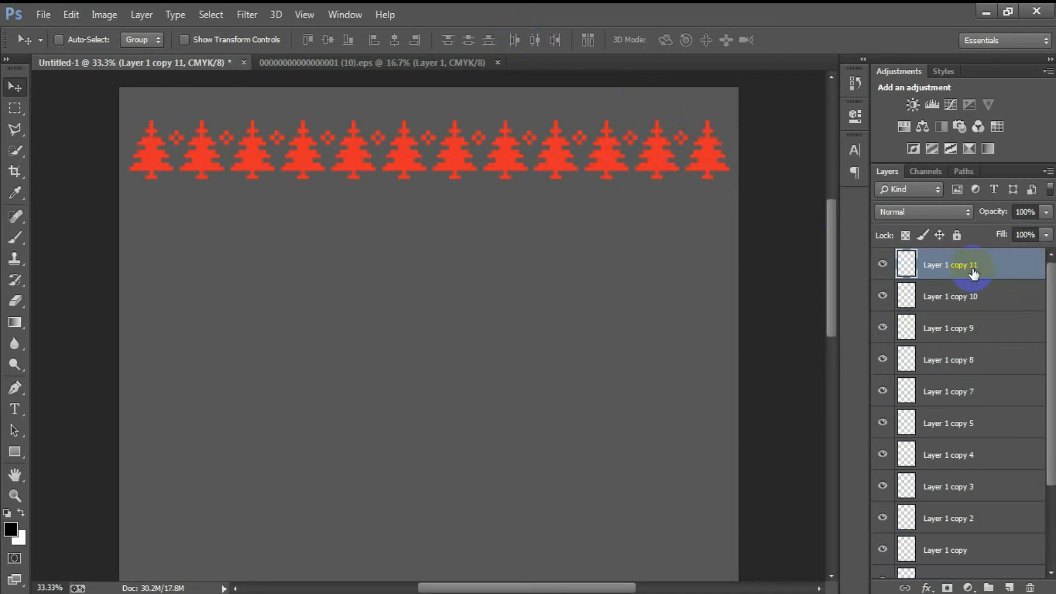
{"action": "scroll", "coordinate": [973, 259], "scroll_direction": "down", "scroll_amount": 3}
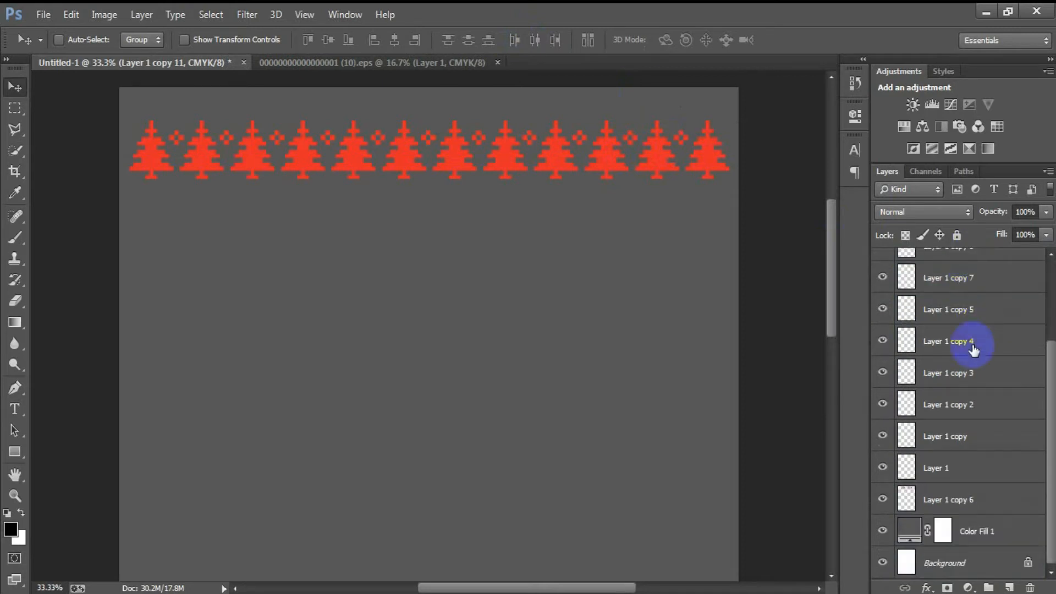
{"action": "left_click", "coordinate": [960, 472], "text": "shift"}
{"action": "key", "text": "ctrl+minus"}
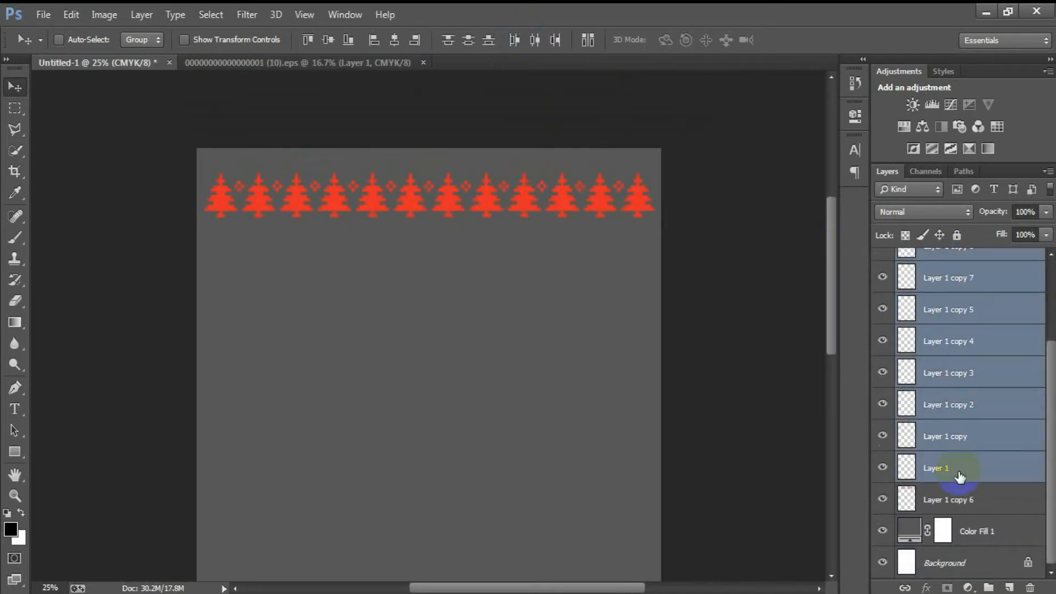
{"action": "key", "text": "ctrl+minus"}
{"action": "scroll", "coordinate": [955, 433], "scroll_direction": "up", "scroll_amount": 3}
{"action": "left_click", "coordinate": [739, 429]}
{"action": "key", "text": "ctrl+e"}
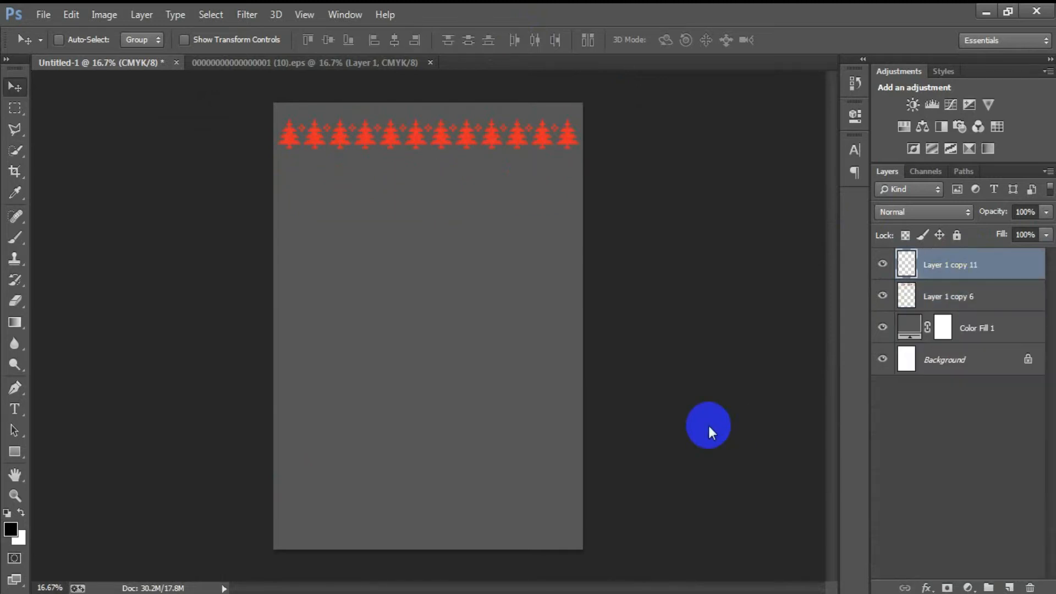
{"action": "left_click", "coordinate": [883, 264]}
{"action": "left_click", "coordinate": [883, 264]}
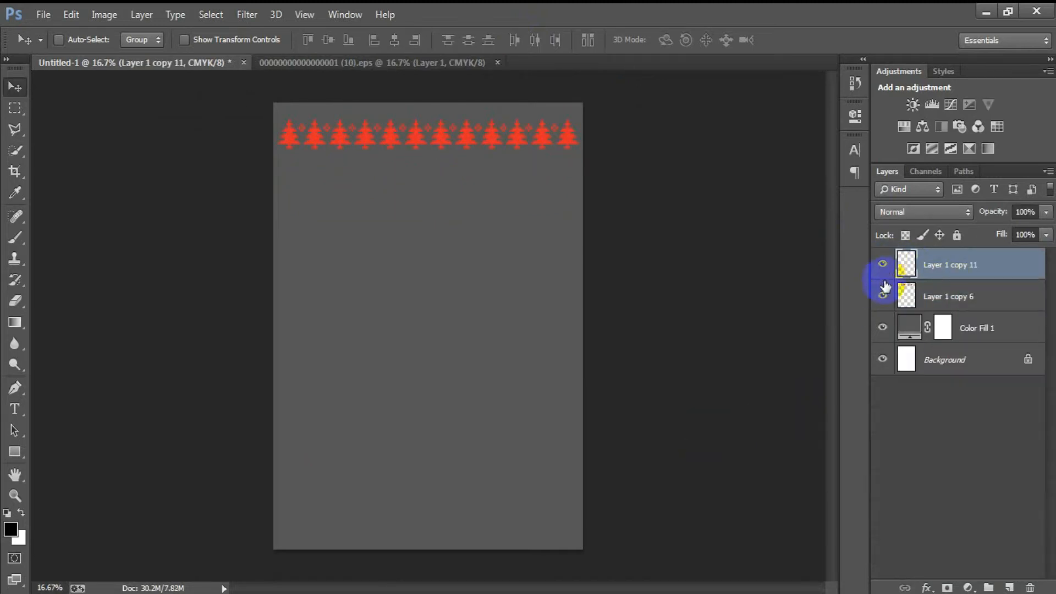
- Merge the ornament layer with the tree row layer and check the combined layer by toggling its visibility
{"action": "left_click", "coordinate": [935, 295], "text": "shift"}
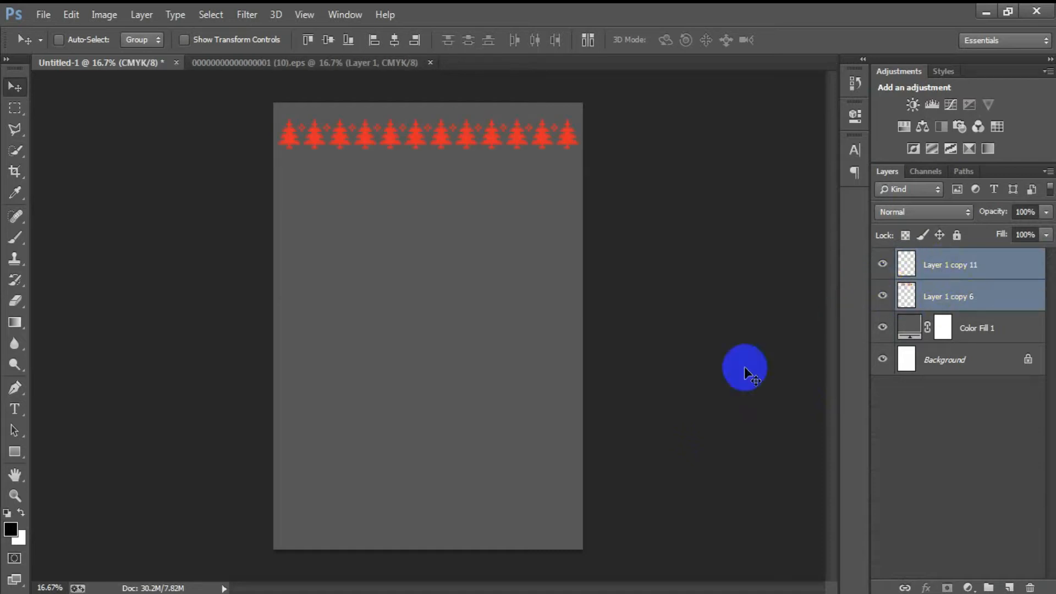
{"action": "key", "text": "ctrl+e"}
{"action": "left_click", "coordinate": [883, 264]}
{"action": "left_click", "coordinate": [883, 264]}
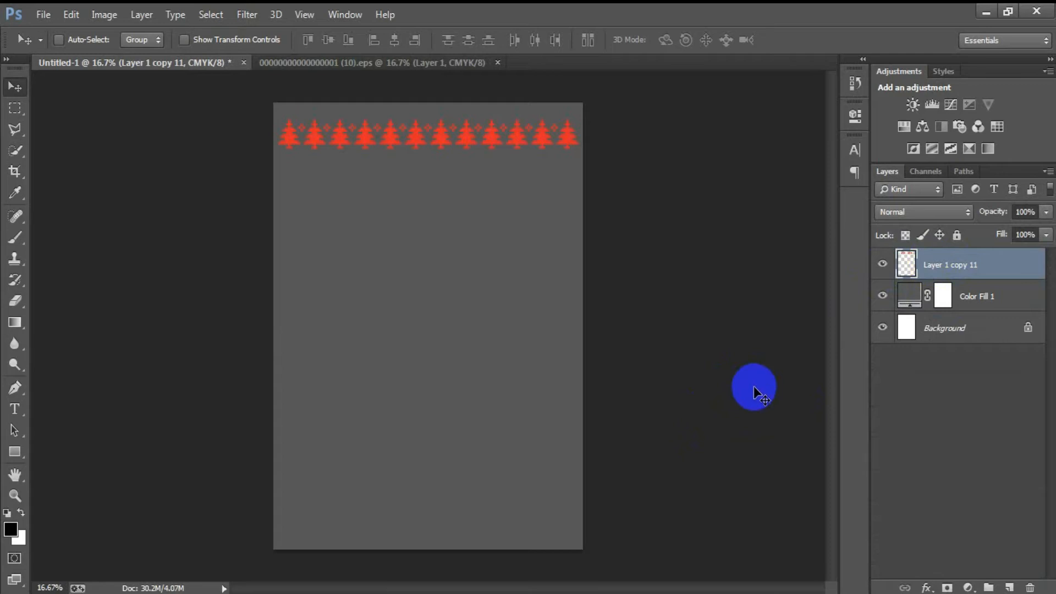
- Add a new layer and enter the horizontal text ONE LOVE below the tree row in Akhand-Black, 48 pt
{"action": "left_click", "coordinate": [1010, 588]}
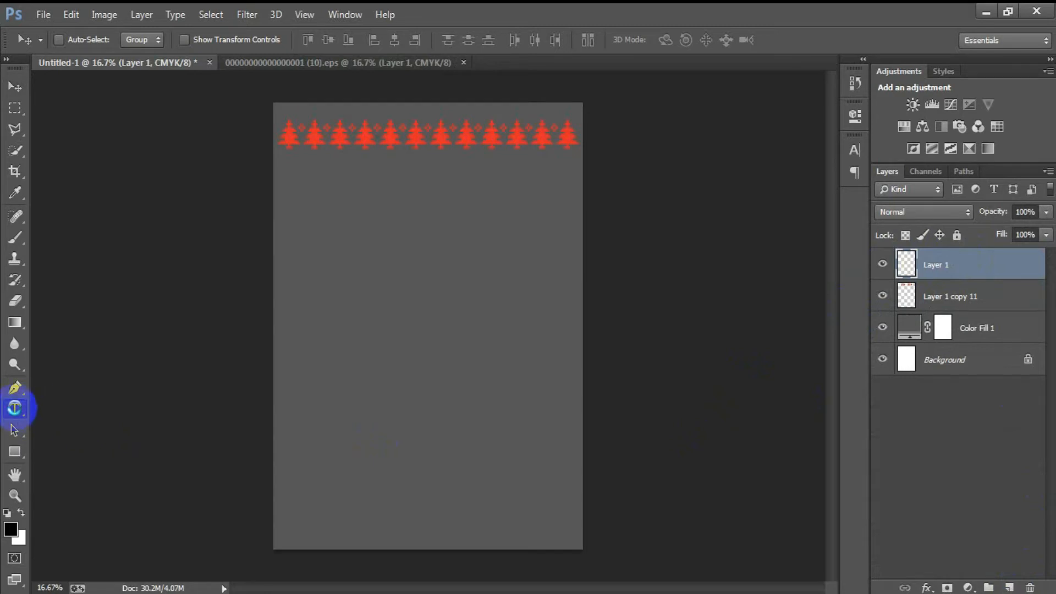
{"action": "left_click", "coordinate": [16, 407]}
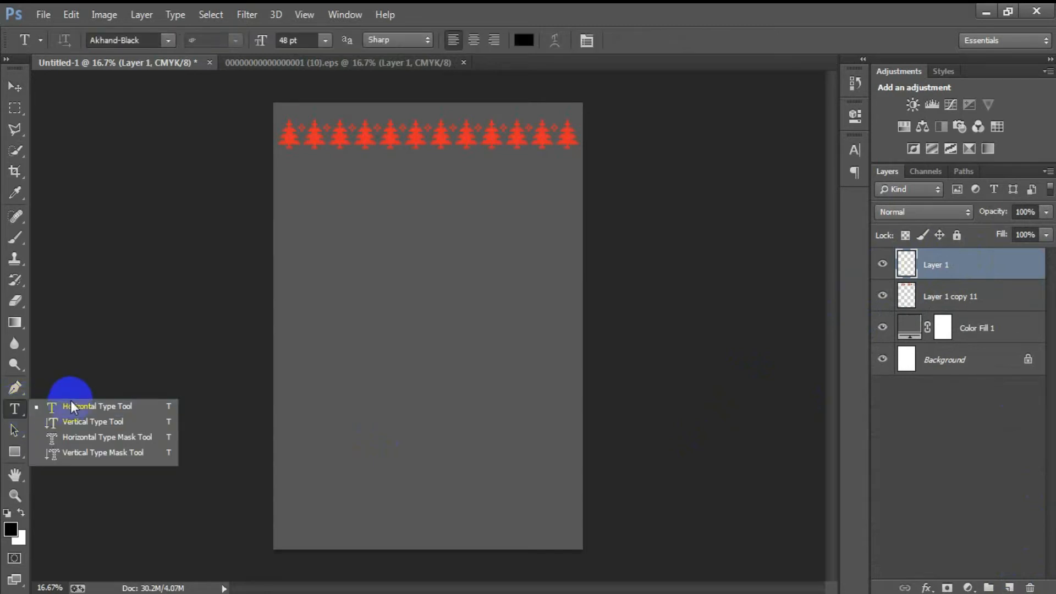
{"action": "left_click", "coordinate": [70, 407]}
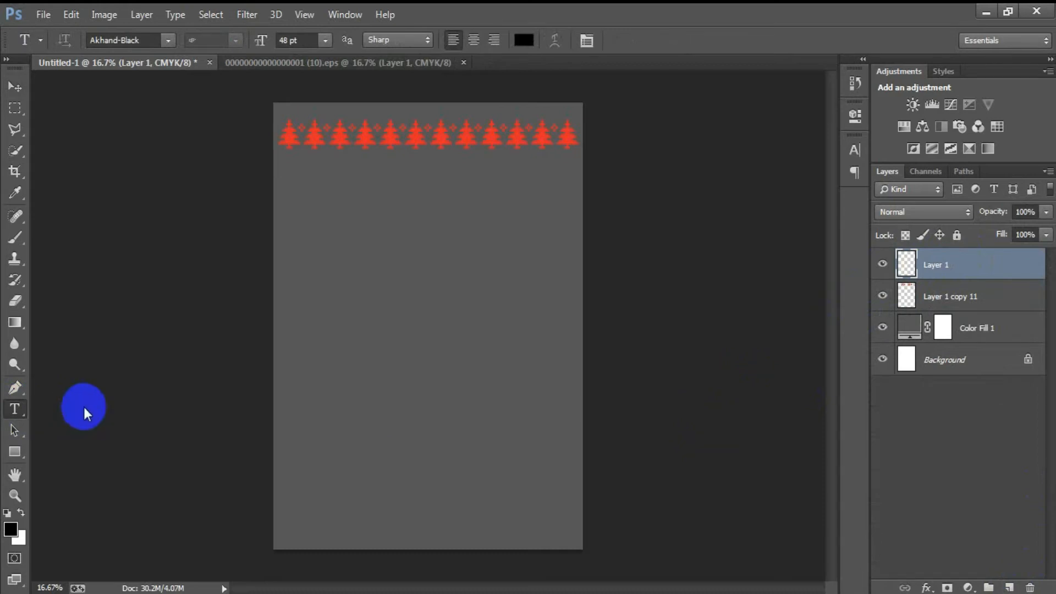
{"action": "left_click", "coordinate": [397, 218]}
{"action": "type", "text": "ONE LOVE"}
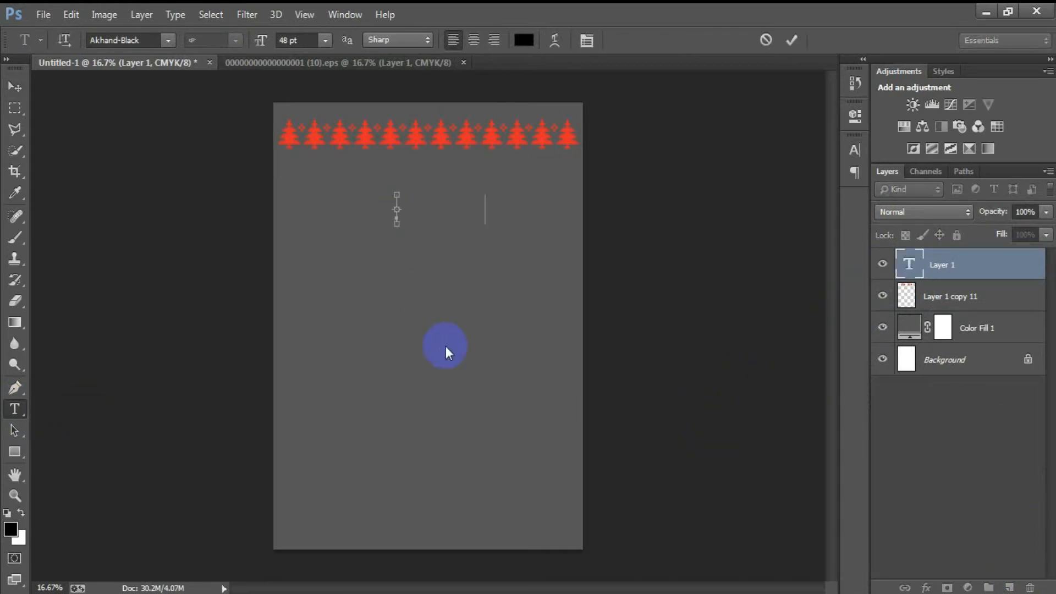
- Move the ONE LOVE text just beneath the tree row and center it across the page's width
{"action": "left_click", "coordinate": [15, 86]}
{"action": "left_click_drag", "start_coordinate": [446, 214], "coordinate": [425, 187]}
{"action": "key", "text": "shift+Right"}
{"action": "key", "text": "shift+Right"}
{"action": "key", "text": "shift+Right"}
{"action": "key", "text": "shift+Right"}
{"action": "key", "text": "shift+Right"}
{"action": "key", "text": "shift+Right"}
{"action": "key", "text": "shift+Right"}
- Scale the ONE LOVE text to 335.83% so it spans the tree row's width, keeping it centered on the page
{"action": "key", "text": "ctrl+t"}
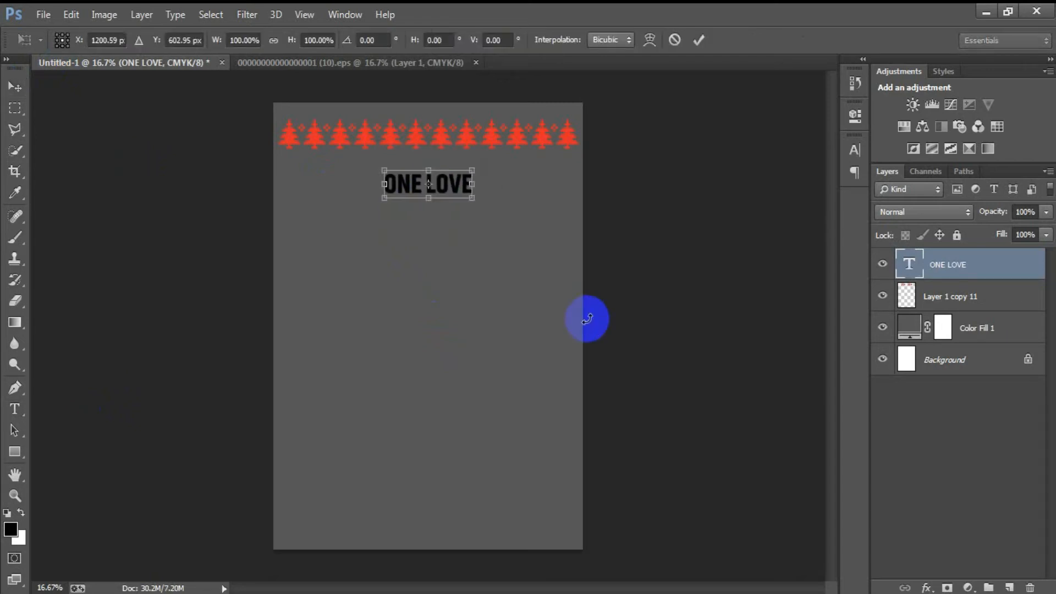
{"action": "left_click_drag", "start_coordinate": [472, 199], "coordinate": [570, 246]}
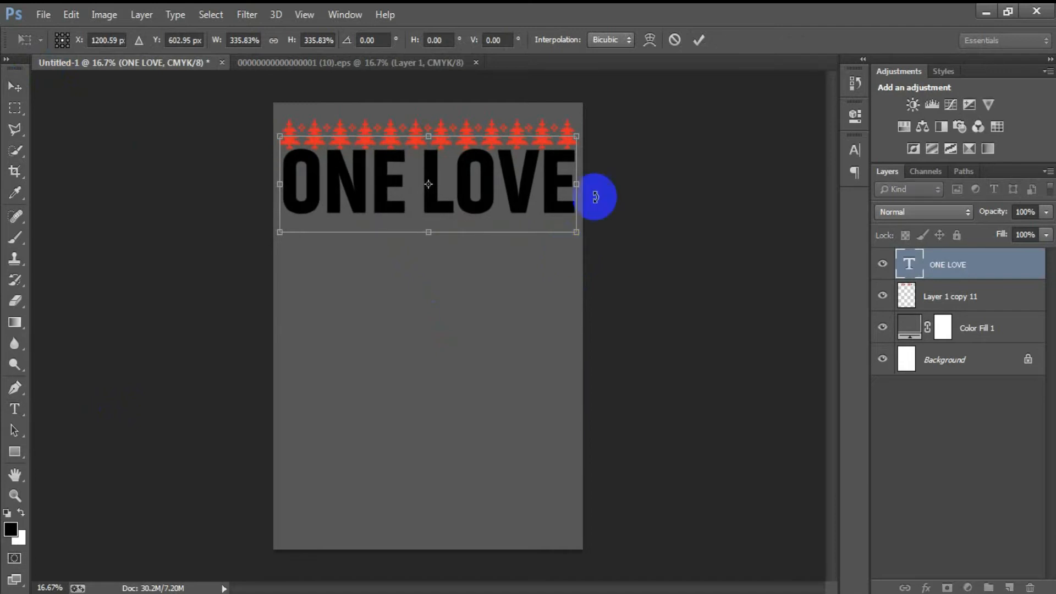
{"action": "left_click", "coordinate": [699, 40]}
{"action": "left_click", "coordinate": [938, 368]}
{"action": "left_click", "coordinate": [396, 42]}
{"action": "left_click_drag", "start_coordinate": [936, 267], "coordinate": [691, 325]}
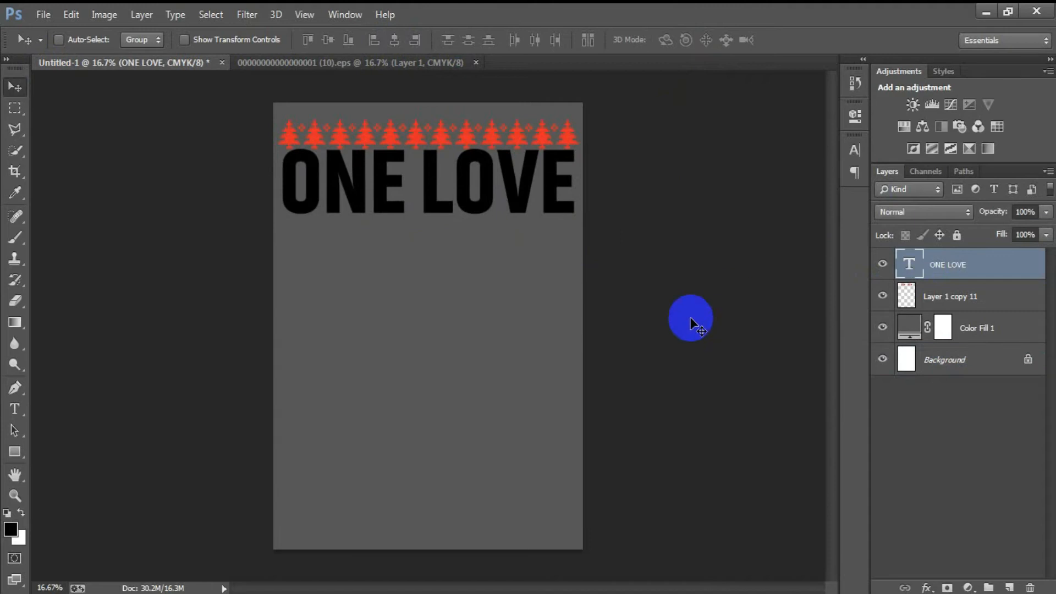
- Nudge the ONE LOVE text down until it sits just below the red tree row
{"action": "key", "text": "shift+Down"}
{"action": "key", "text": "shift+Down"}
{"action": "key", "text": "shift+Down"}
{"action": "key", "text": "shift+Down"}
{"action": "key", "text": "shift+Down"}
{"action": "key", "text": "shift+Down"}
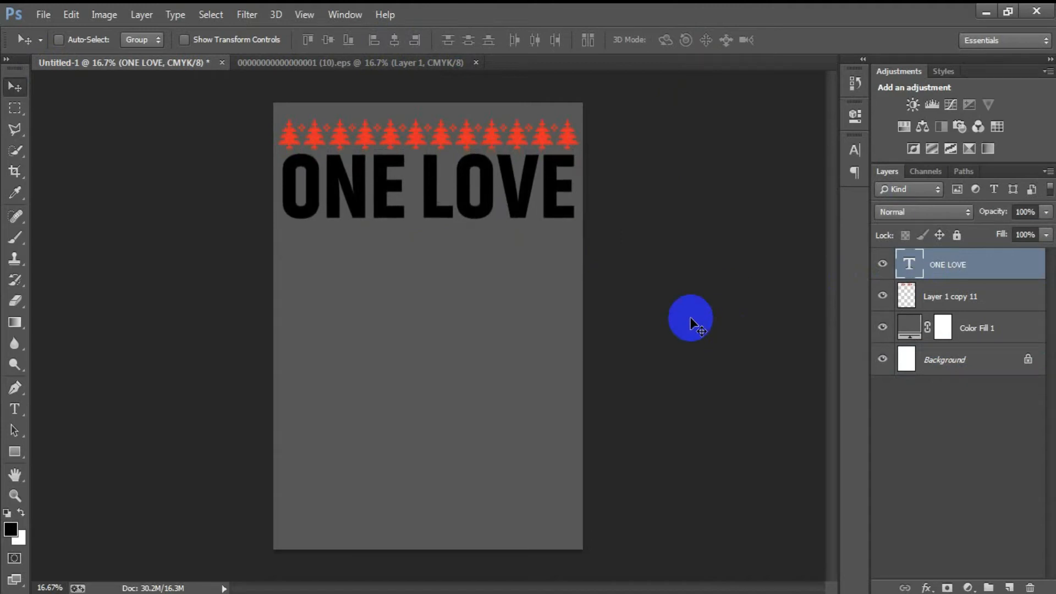
- Change the ONE LOVE text color to white
{"action": "left_click", "coordinate": [855, 149]}
{"action": "left_click", "coordinate": [801, 246]}
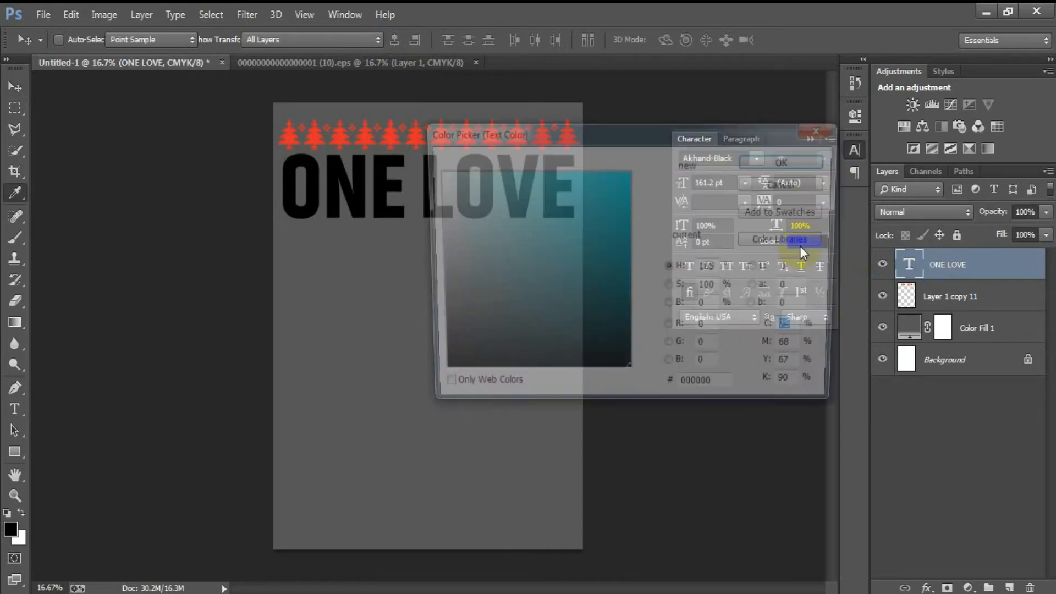
{"action": "left_click", "coordinate": [465, 204]}
{"action": "left_click_drag", "start_coordinate": [466, 204], "coordinate": [435, 171]}
{"action": "left_click", "coordinate": [767, 160]}
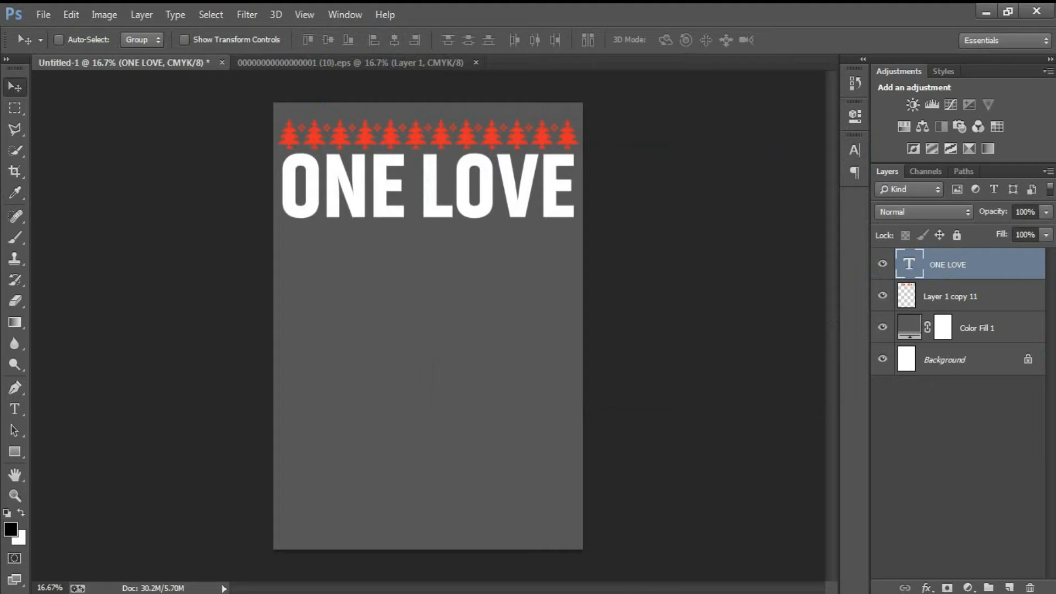
- Duplicate the ONE LOVE text directly below the original and shorten the copy to ONE
{"action": "left_click_drag", "start_coordinate": [413, 205], "coordinate": [416, 290]}
{"action": "key", "text": "t"}
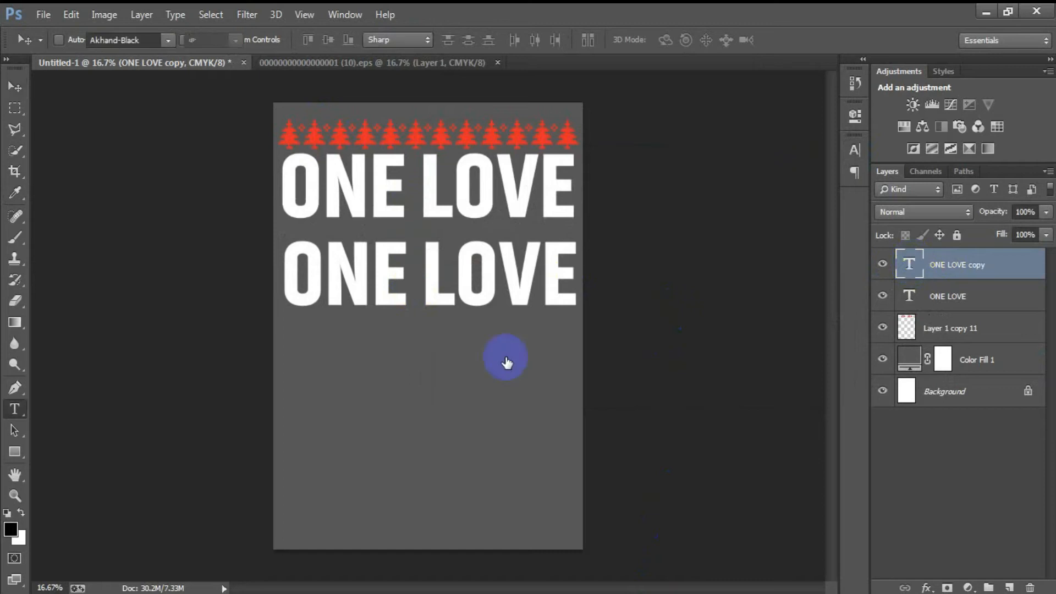
{"action": "key", "text": "Return"}
{"action": "key", "text": "ctrl+Right"}
{"action": "key", "text": "Delete"}
{"action": "key", "text": "Delete"}
{"action": "key", "text": "Delete"}
{"action": "key", "text": "Delete"}
{"action": "key", "text": "Delete"}
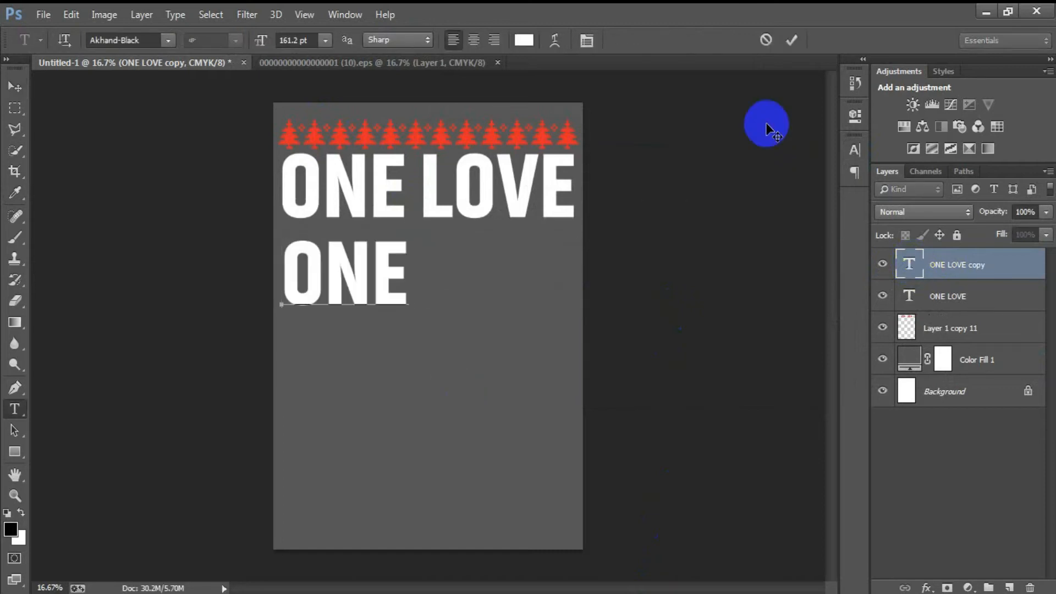
- Finish editing the copy and move the ONE text to the middle of the page's width beneath ONE LOVE
{"action": "left_click", "coordinate": [496, 253]}
{"action": "left_click", "coordinate": [15, 86]}
{"action": "left_click_drag", "start_coordinate": [336, 279], "coordinate": [421, 282]}
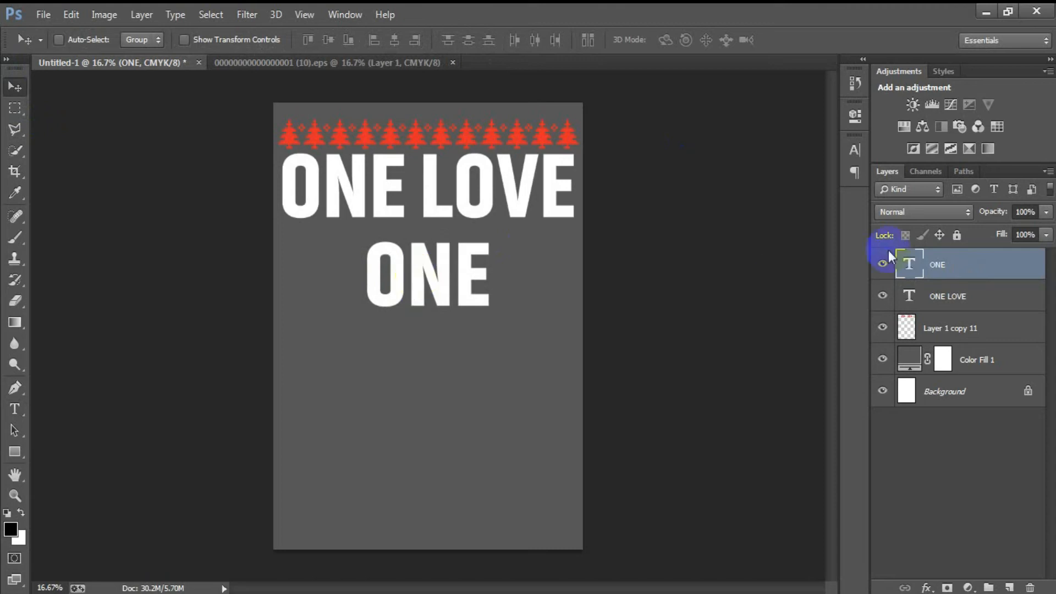
- Set the ONE text color to the green hex value 22A508
{"action": "left_click", "coordinate": [853, 149]}
{"action": "left_click", "coordinate": [808, 233]}
{"action": "left_click", "coordinate": [708, 392]}
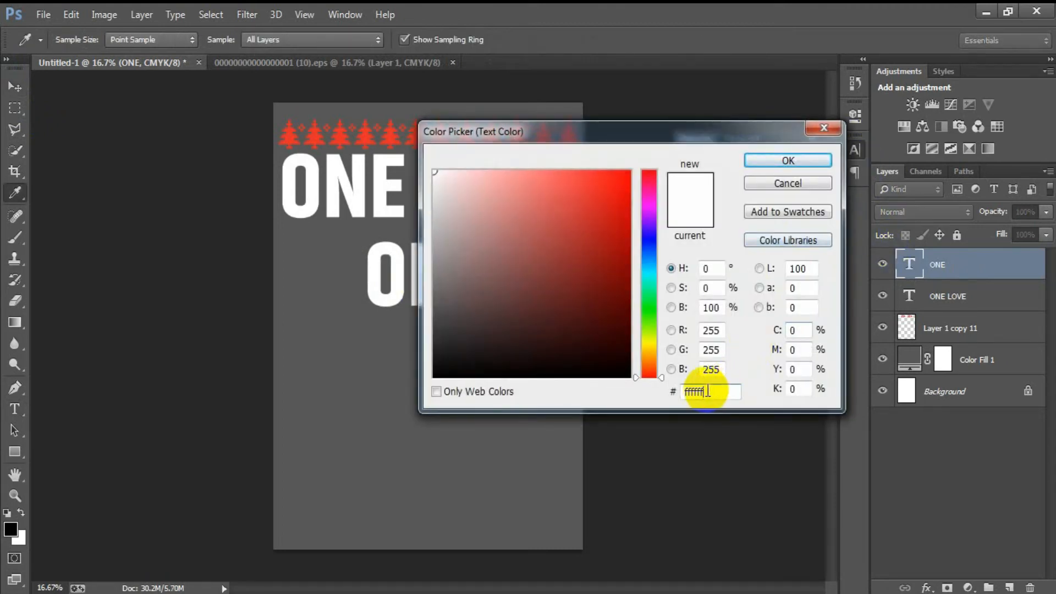
{"action": "double_click", "coordinate": [708, 392]}
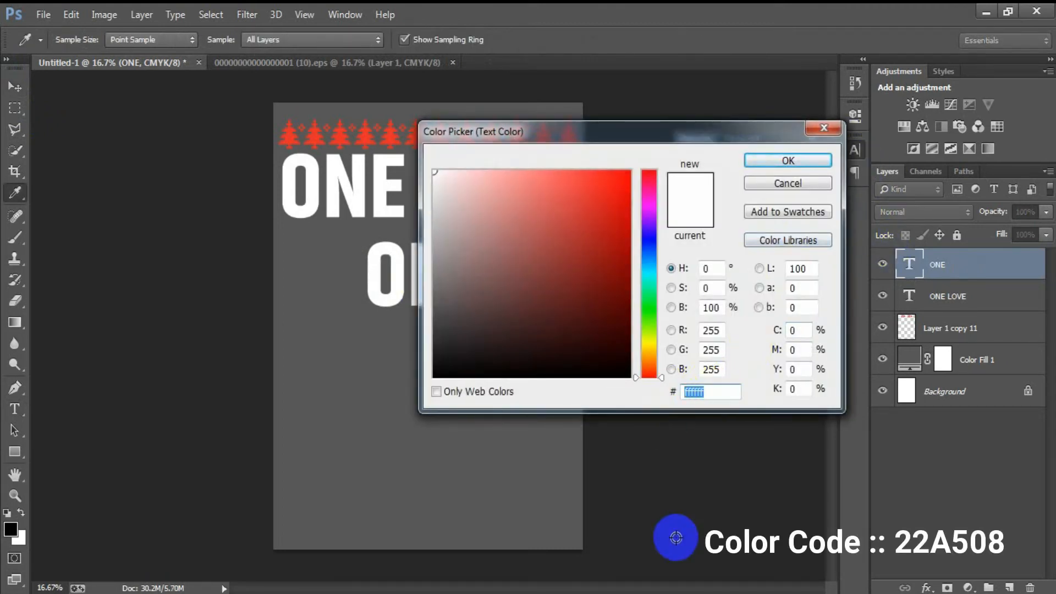
{"action": "type", "text": "22"}
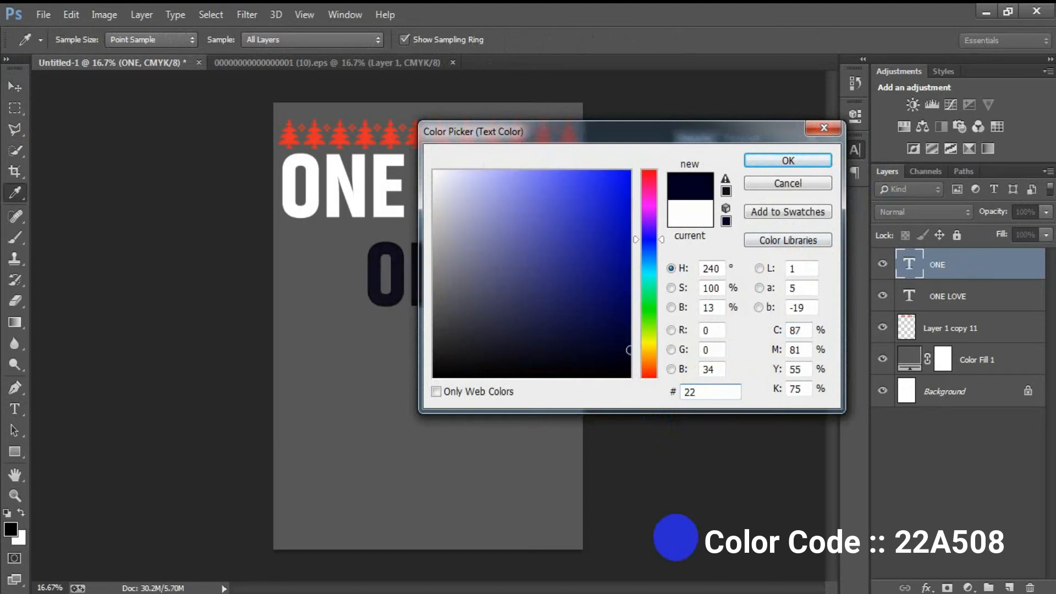
{"action": "type", "text": "A508"}
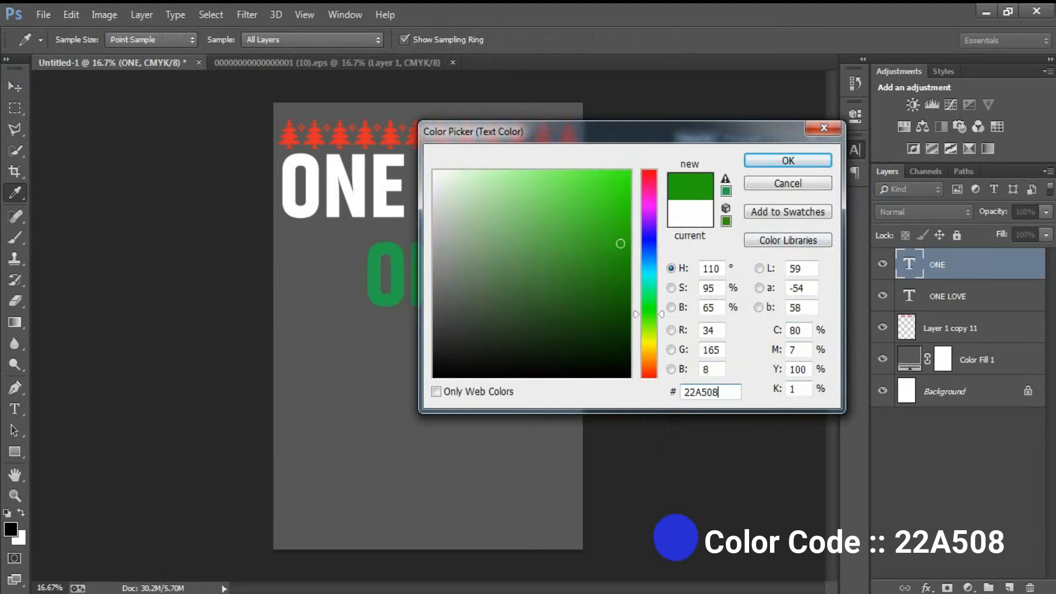
{"action": "left_click_drag", "start_coordinate": [718, 391], "coordinate": [636, 395]}
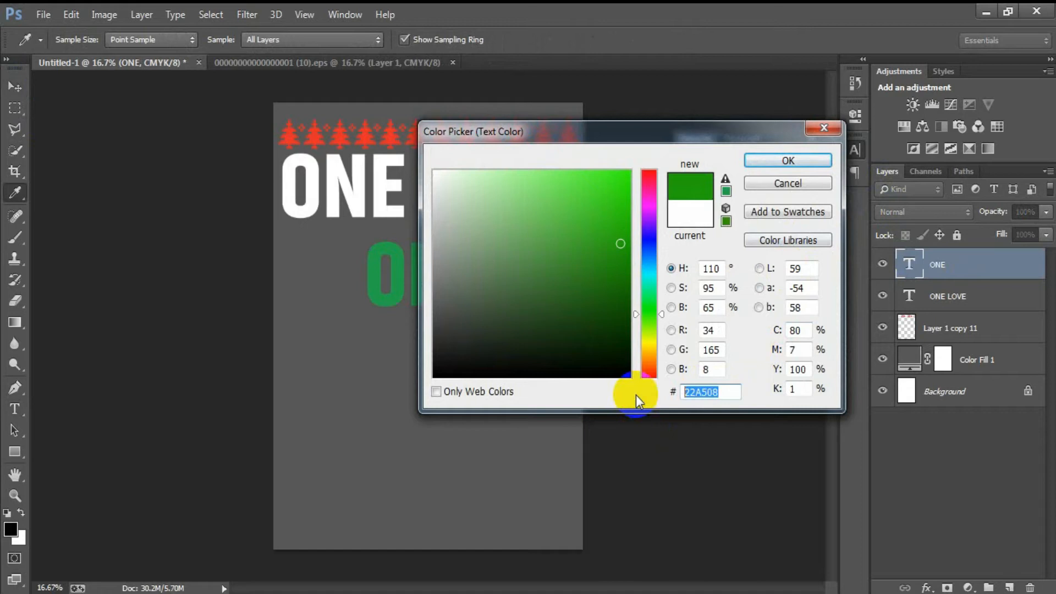
{"action": "left_click", "coordinate": [788, 161]}
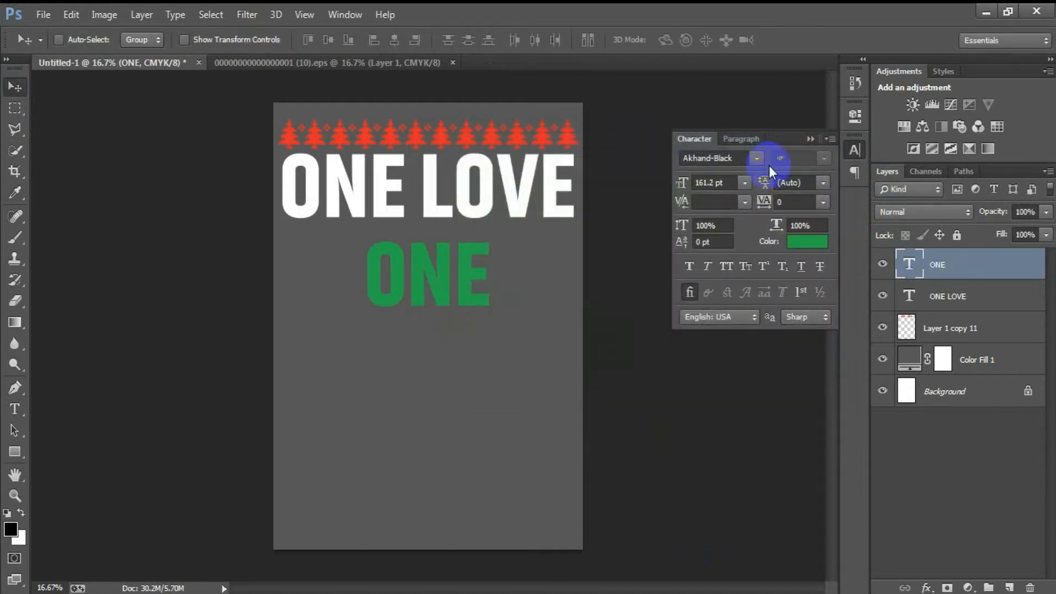
{"action": "left_click", "coordinate": [809, 138]}
- Scale the ONE text proportionally to 79.84%
{"action": "key", "text": "ctrl+t"}
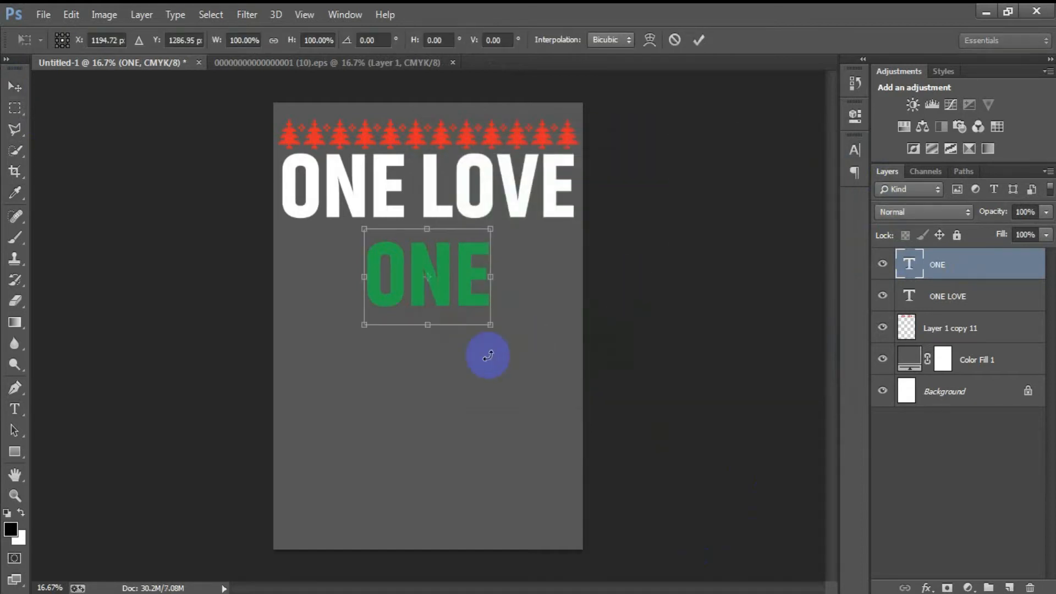
{"action": "left_click_drag", "start_coordinate": [491, 325], "coordinate": [479, 318]}
{"action": "left_click", "coordinate": [698, 41]}
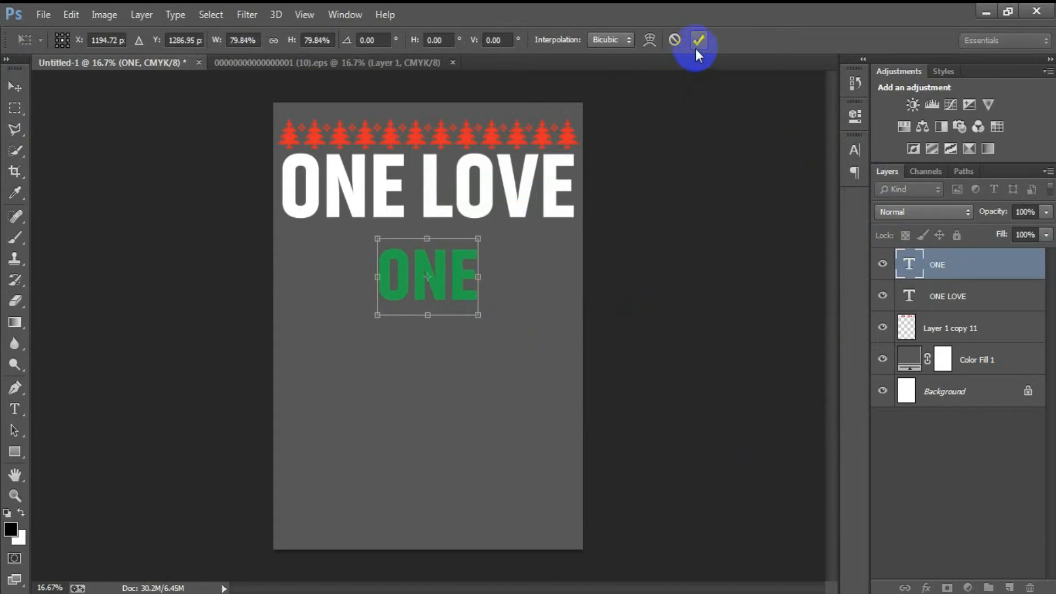
- Nudge the green ONE text up until it sits just beneath the white ONE LOVE text
{"action": "key", "text": "shift+Up"}
{"action": "key", "text": "shift+Up"}
{"action": "key", "text": "shift+Up"}
{"action": "key", "text": "shift+Up"}
{"action": "key", "text": "shift+Up"}
{"action": "key", "text": "shift+Up"}
{"action": "key", "text": "shift+Up"}
{"action": "key", "text": "shift+Up"}
{"action": "key", "text": "shift+Up"}
{"action": "key", "text": "shift+Up"}
{"action": "key", "text": "shift+Up"}
{"action": "key", "text": "shift+Up"}
{"action": "key", "text": "shift+Up"}
{"action": "key", "text": "shift+Up"}
{"action": "key", "text": "shift+Up"}
{"action": "key", "text": "shift+Up"}
{"action": "key", "text": "shift+Up"}
{"action": "key", "text": "shift+Up"}
{"action": "key", "text": "shift+Up"}
{"action": "key", "text": "shift+Up"}
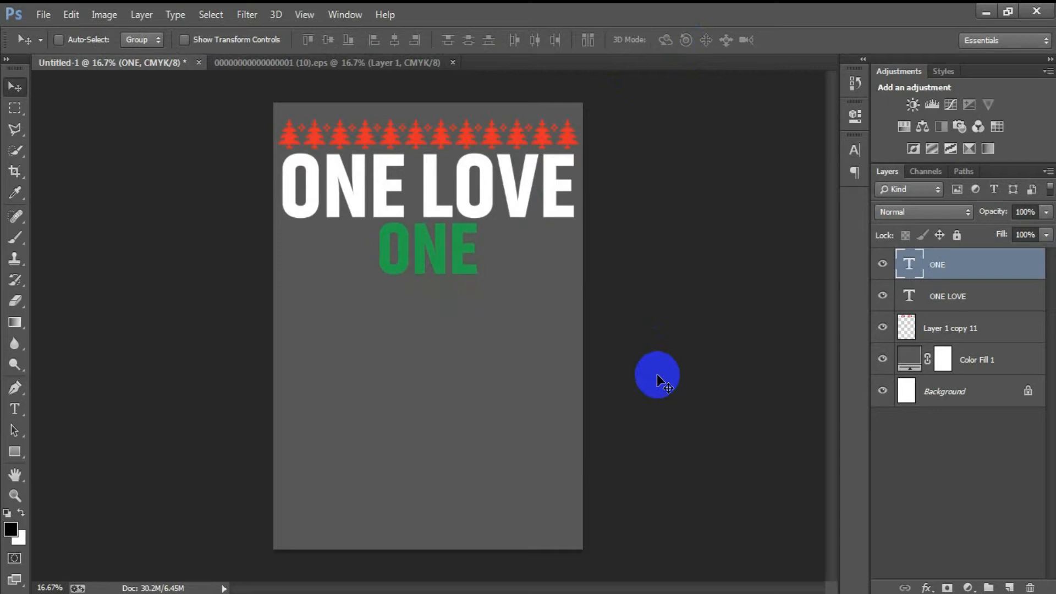
{"action": "left_click", "coordinate": [949, 297], "text": "shift"}
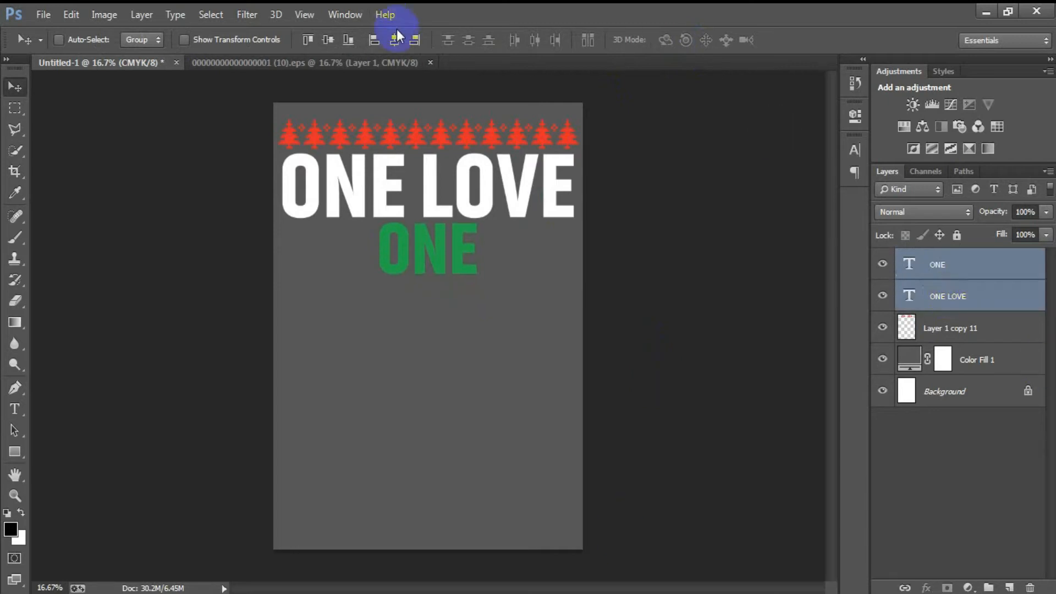
{"action": "left_click", "coordinate": [898, 266]}
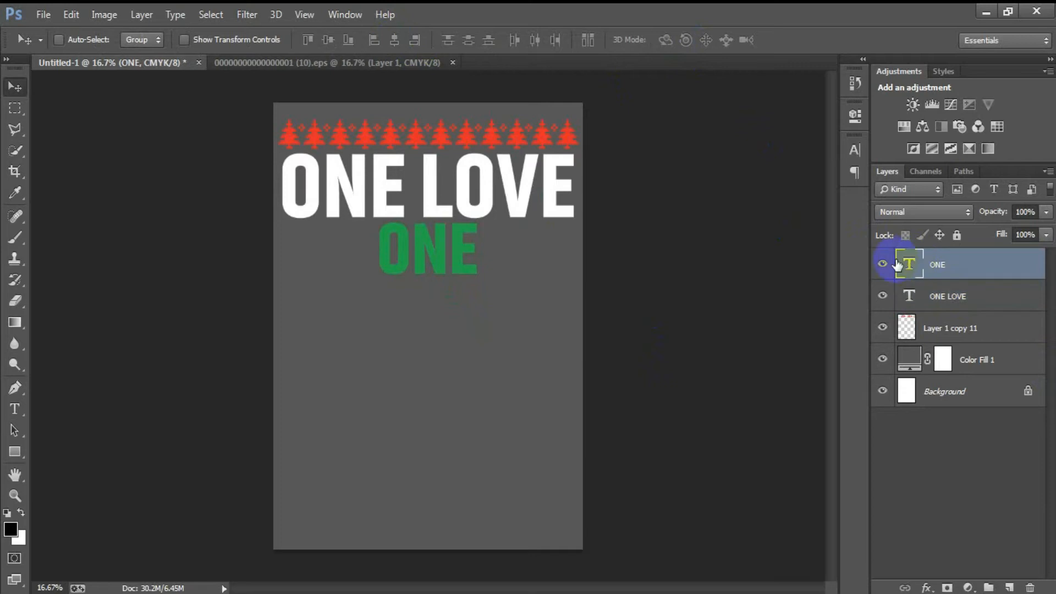
- Close the tree EPS document and open the snowflake EPS ending in (4), rasterized at 300 pixels/inch
{"action": "left_click", "coordinate": [453, 62]}
{"action": "left_click", "coordinate": [504, 245]}
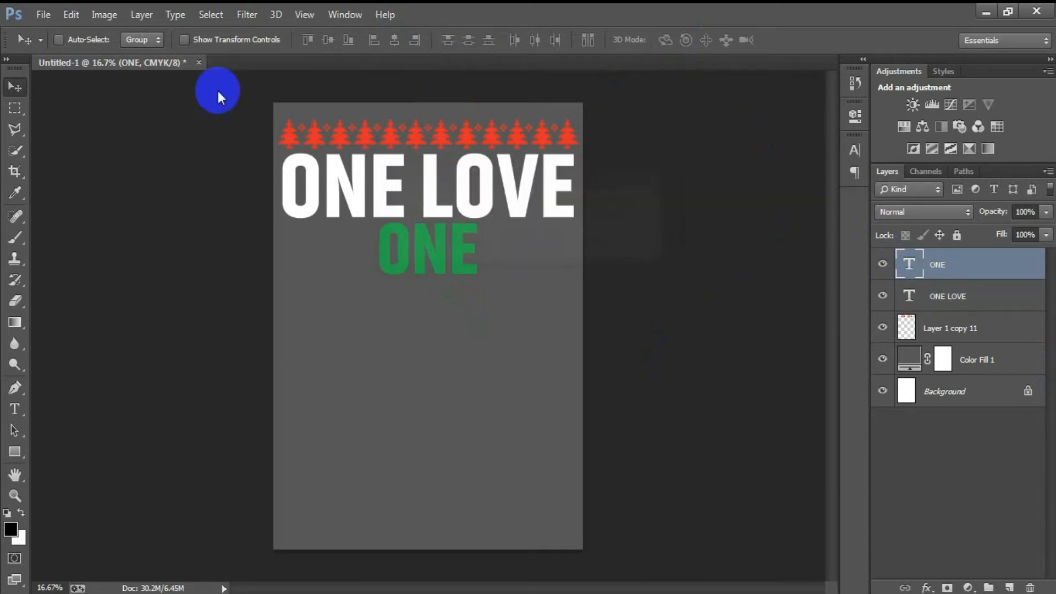
{"action": "left_click", "coordinate": [43, 17]}
{"action": "left_click", "coordinate": [48, 44]}
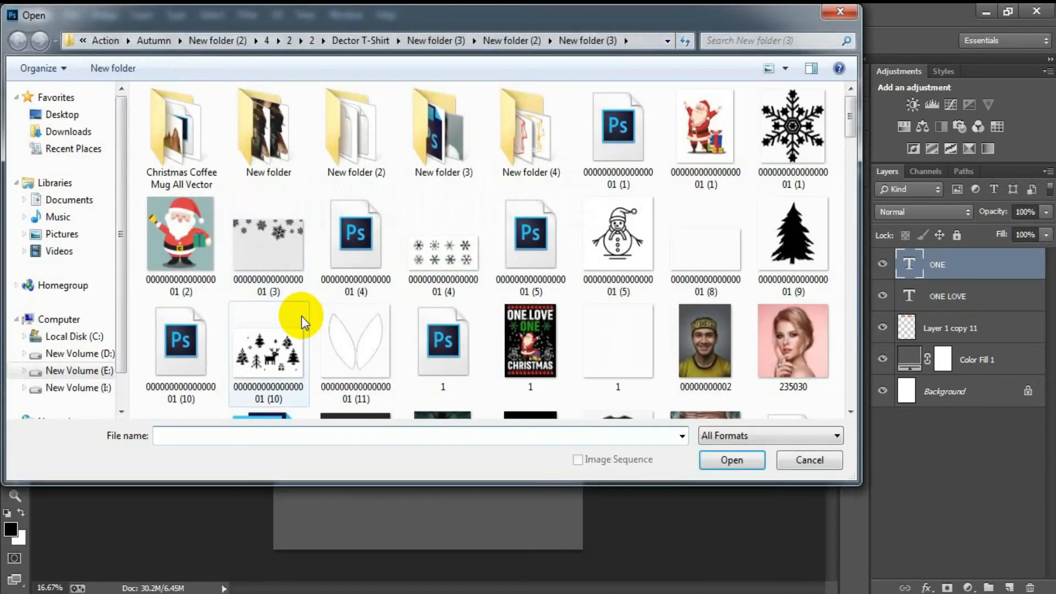
{"action": "left_click", "coordinate": [375, 246]}
{"action": "left_click", "coordinate": [742, 460]}
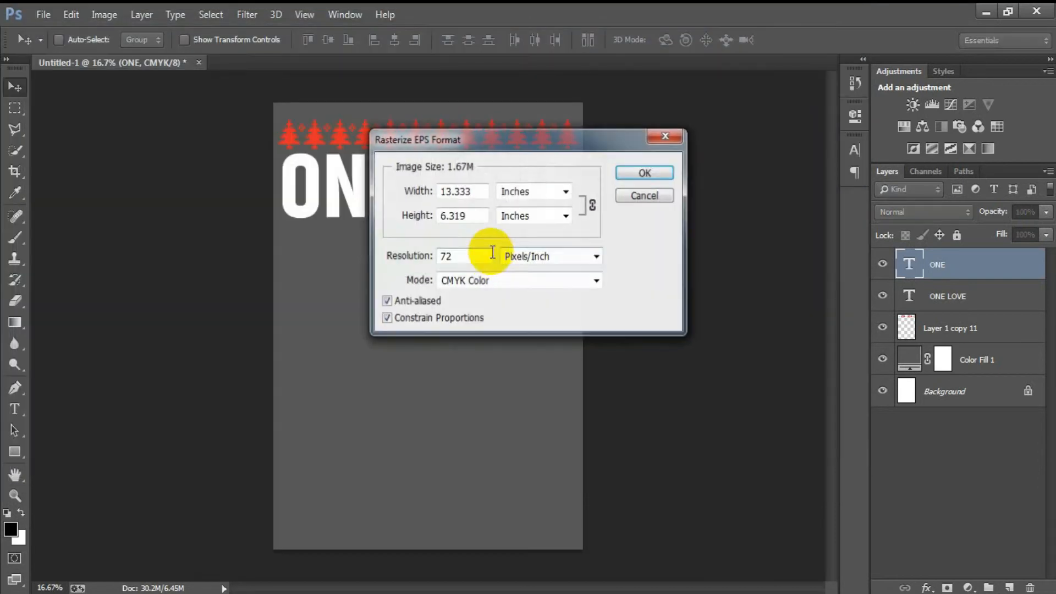
{"action": "double_click", "coordinate": [445, 256]}
{"action": "type", "text": "300"}
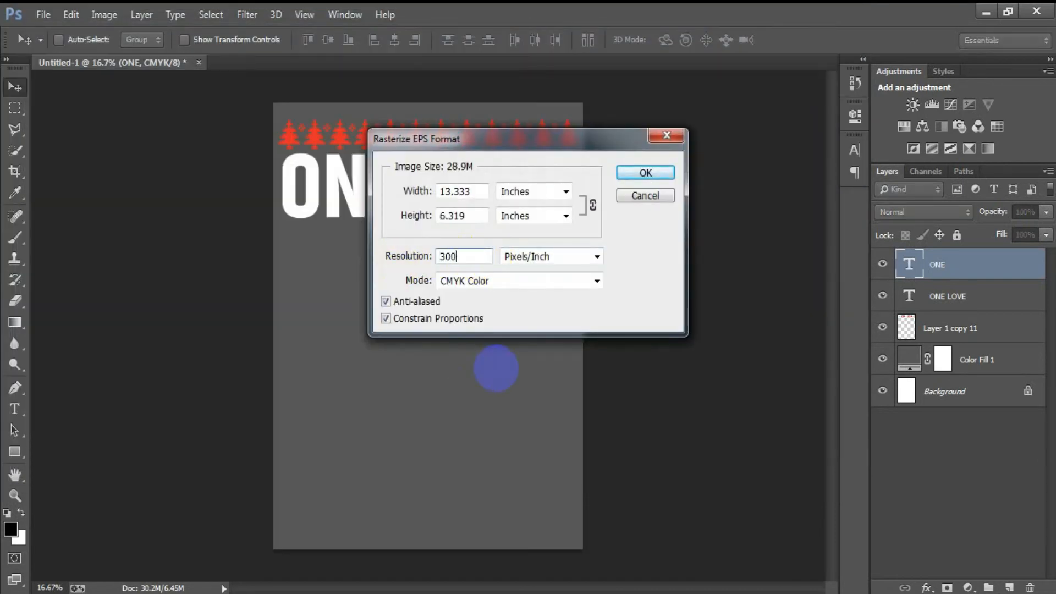
{"action": "key", "text": "Return"}
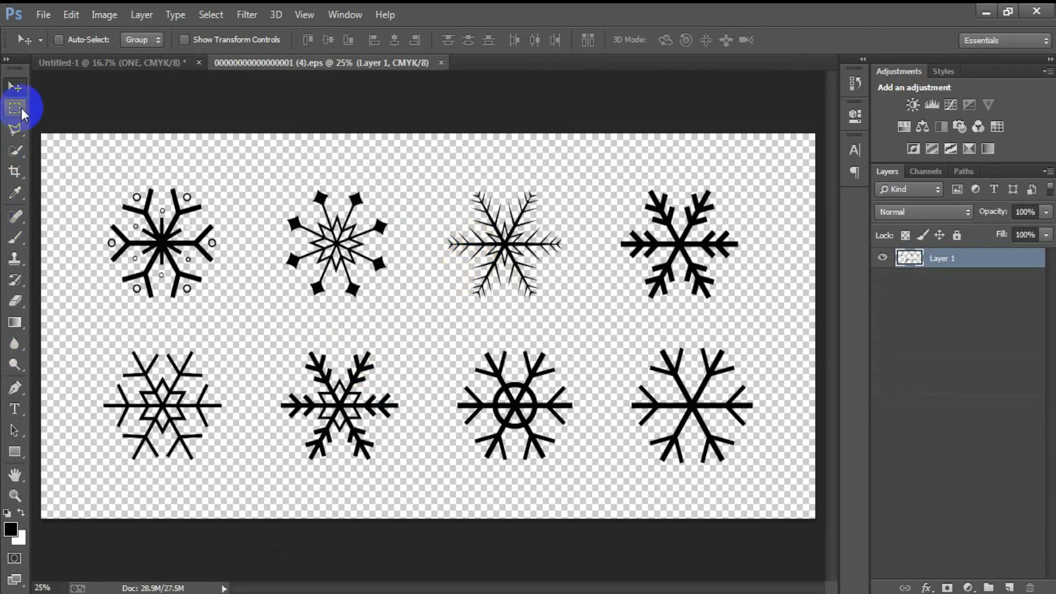
- Marquee-select the second snowflake in the lower row, copy it into Untitled-1 below the text, and check its layer by toggling visibility
{"action": "left_click", "coordinate": [21, 110]}
{"action": "left_click_drag", "start_coordinate": [265, 333], "coordinate": [407, 488]}
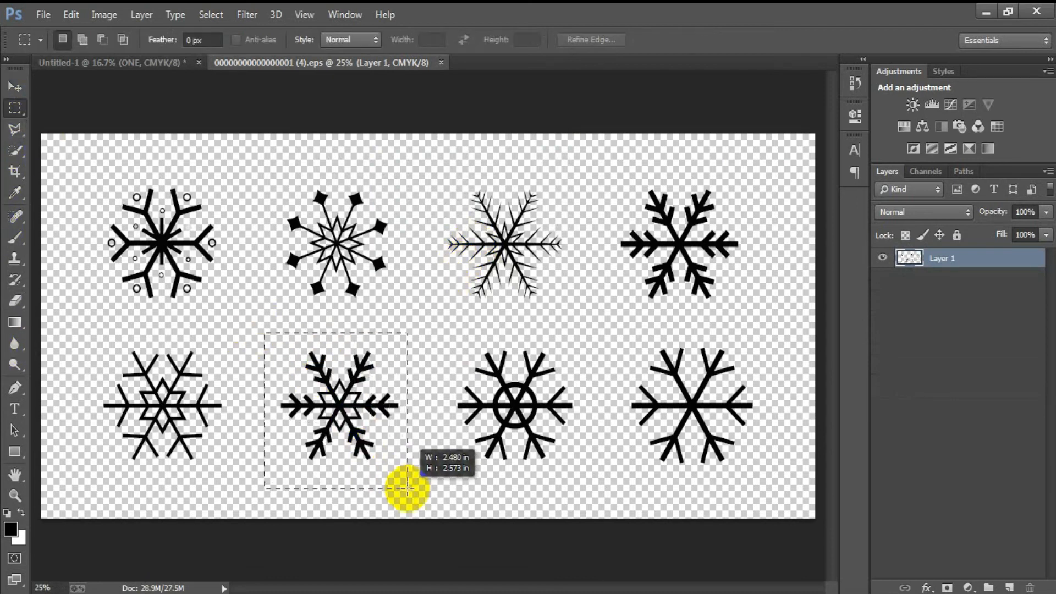
{"action": "left_click", "coordinate": [15, 87]}
{"action": "mouse_move", "coordinate": [363, 361]}
{"action": "left_mouse_down"}
{"action": "mouse_move", "coordinate": [165, 63]}
{"action": "mouse_move", "coordinate": [319, 362]}
{"action": "mouse_move", "coordinate": [350, 360]}
{"action": "left_mouse_up"}
{"action": "left_click", "coordinate": [883, 266]}
{"action": "left_click", "coordinate": [882, 266]}
- Load the snowflake's outline as a selection, fill it with green 22A508 and deselect
{"action": "left_click", "coordinate": [890, 273], "text": "ctrl"}
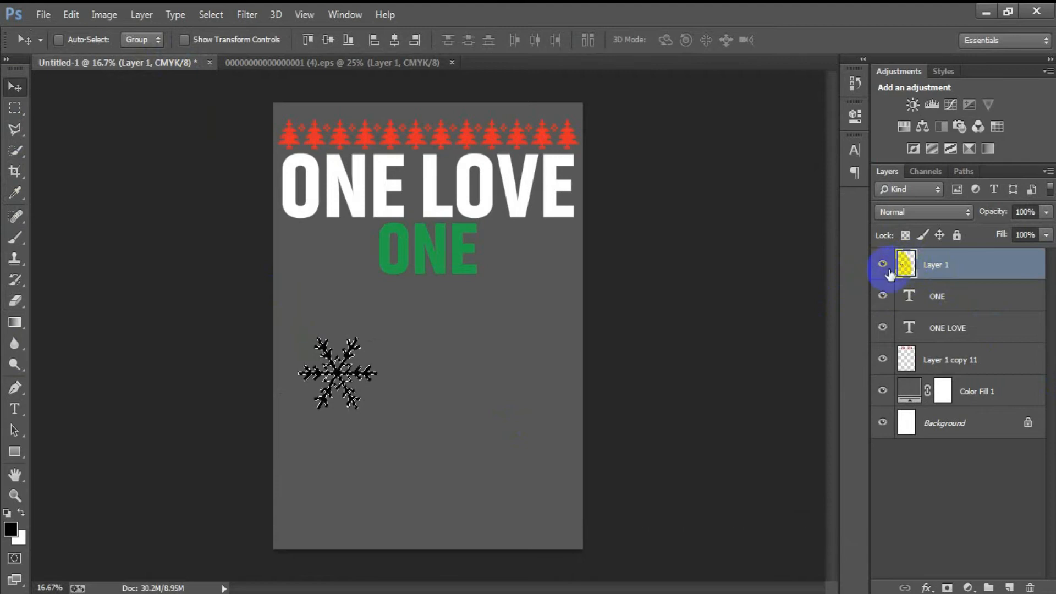
{"action": "left_click", "coordinate": [13, 531]}
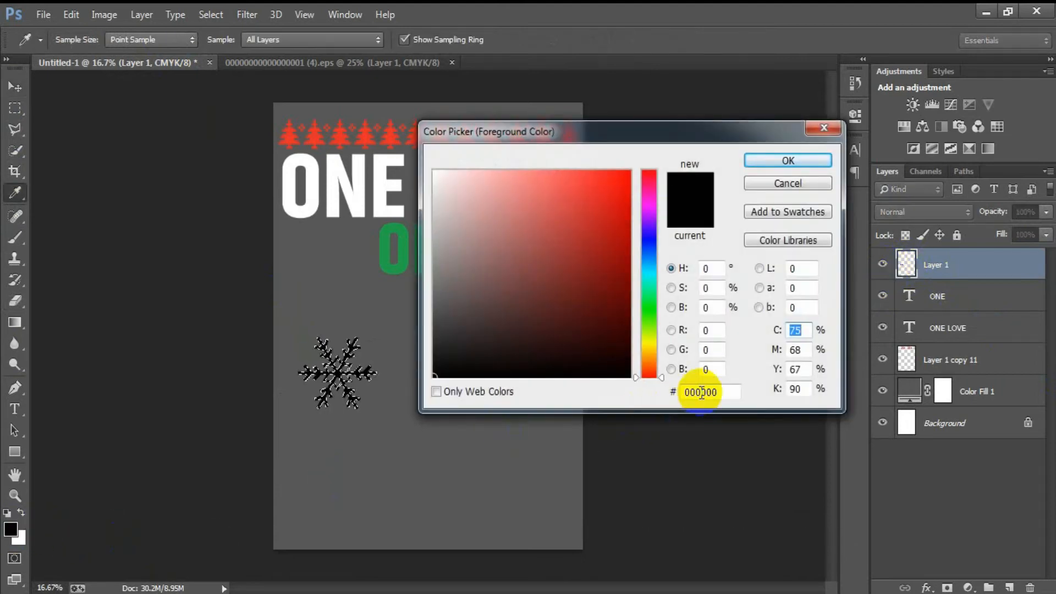
{"action": "left_click_drag", "start_coordinate": [719, 392], "coordinate": [655, 391]}
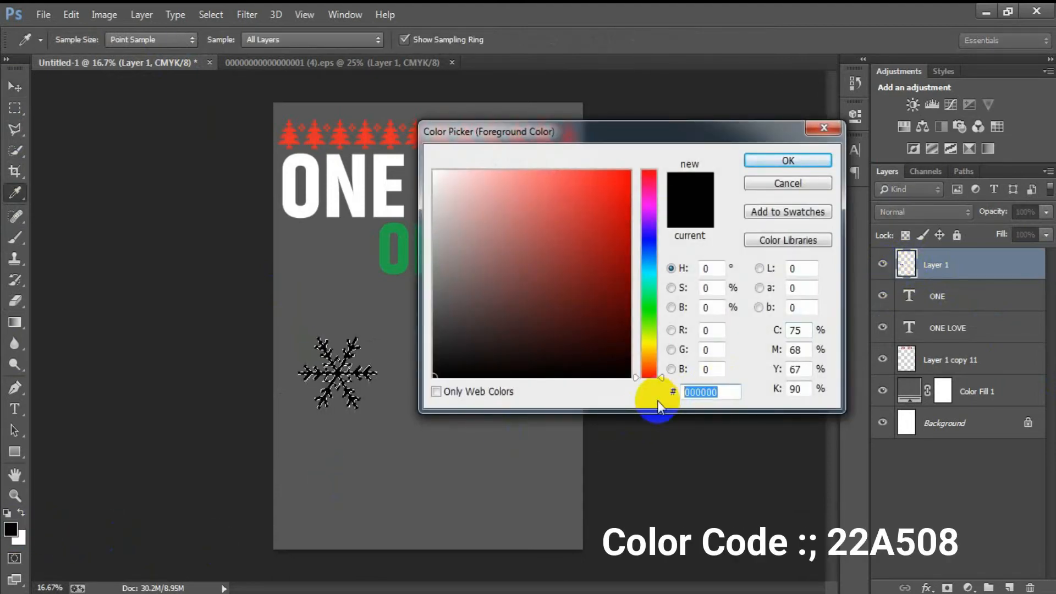
{"action": "type", "text": "22A50"}
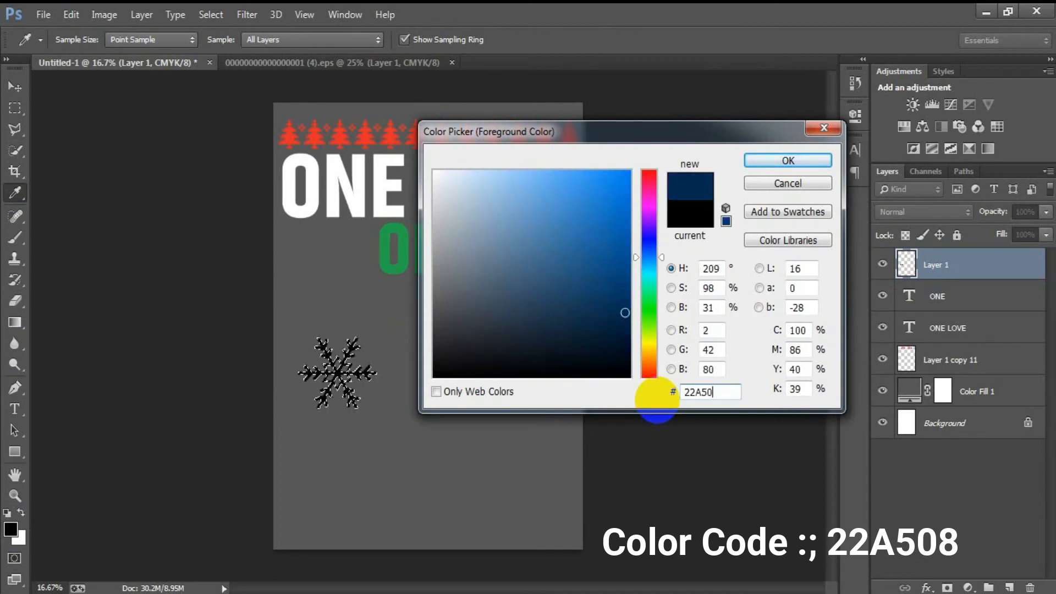
{"action": "type", "text": "8"}
{"action": "key", "text": "Return"}
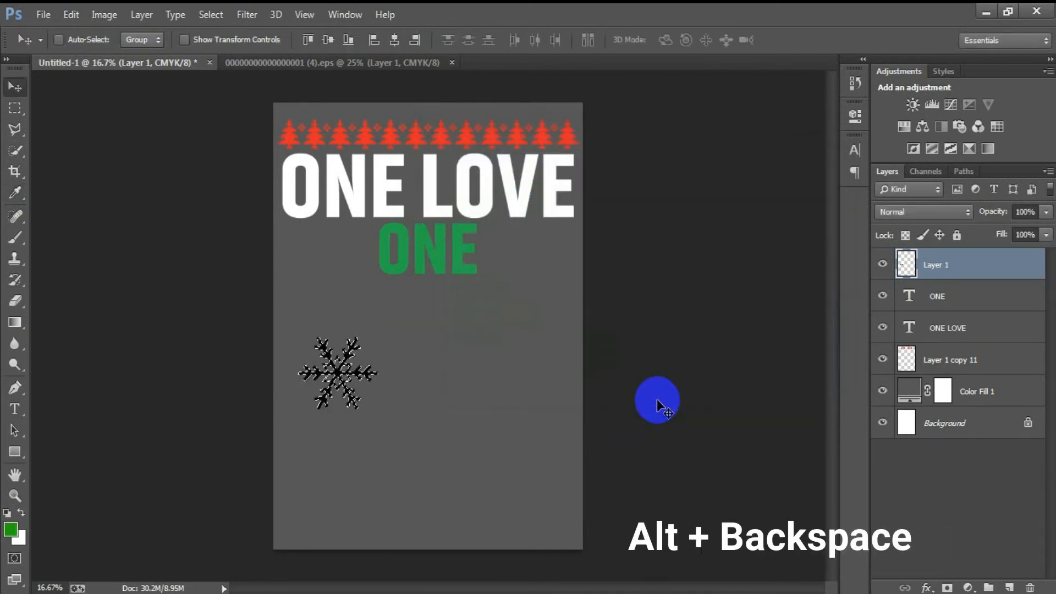
{"action": "key", "text": "alt+BackSpace"}
{"action": "key", "text": "ctrl+d"}
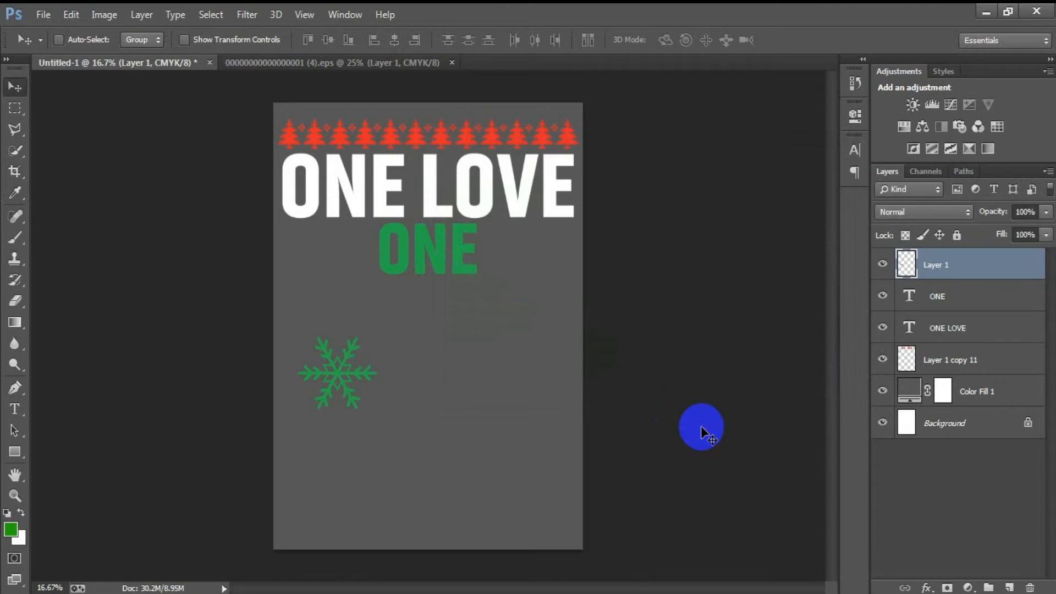
- Scale the green snowflake down, place it beside the start of the green ONE text, and enlarge it slightly to match the text's height
{"action": "key", "text": "ctrl+t"}
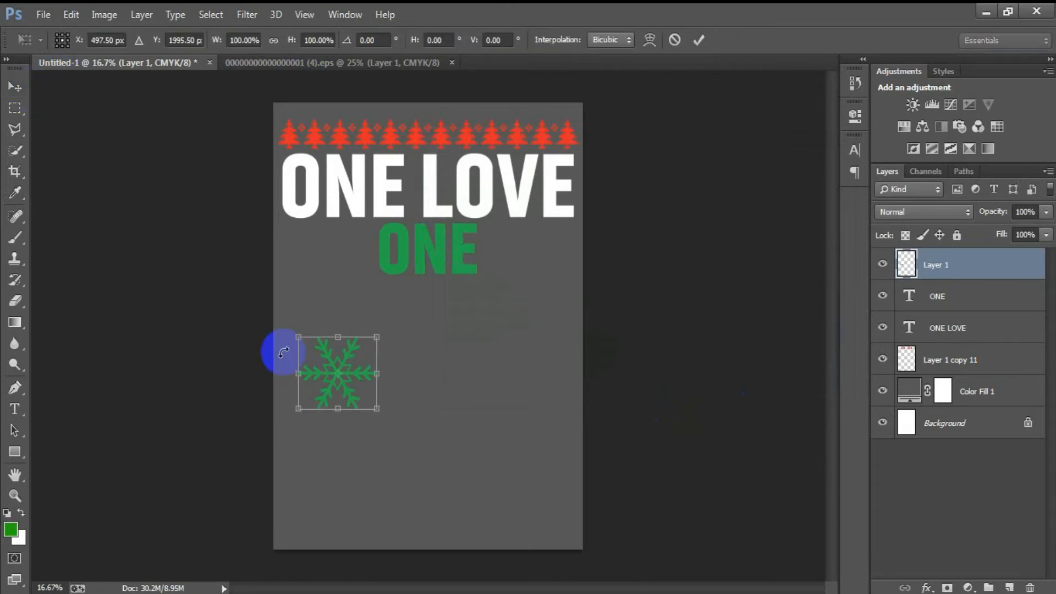
{"action": "left_click_drag", "start_coordinate": [383, 411], "coordinate": [330, 257]}
{"action": "left_click", "coordinate": [699, 39]}
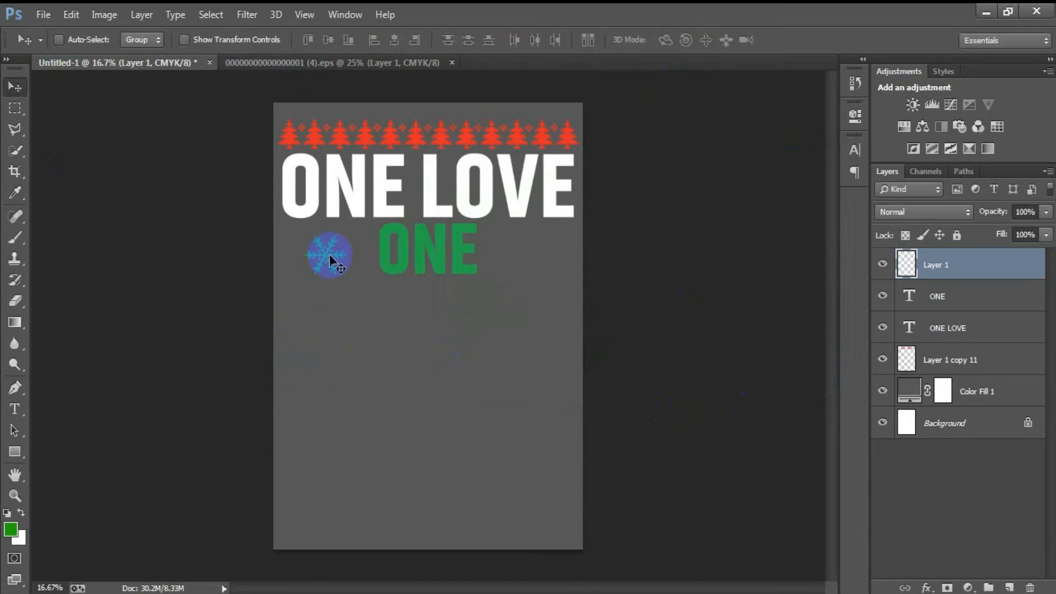
{"action": "key", "text": "ctrl+t"}
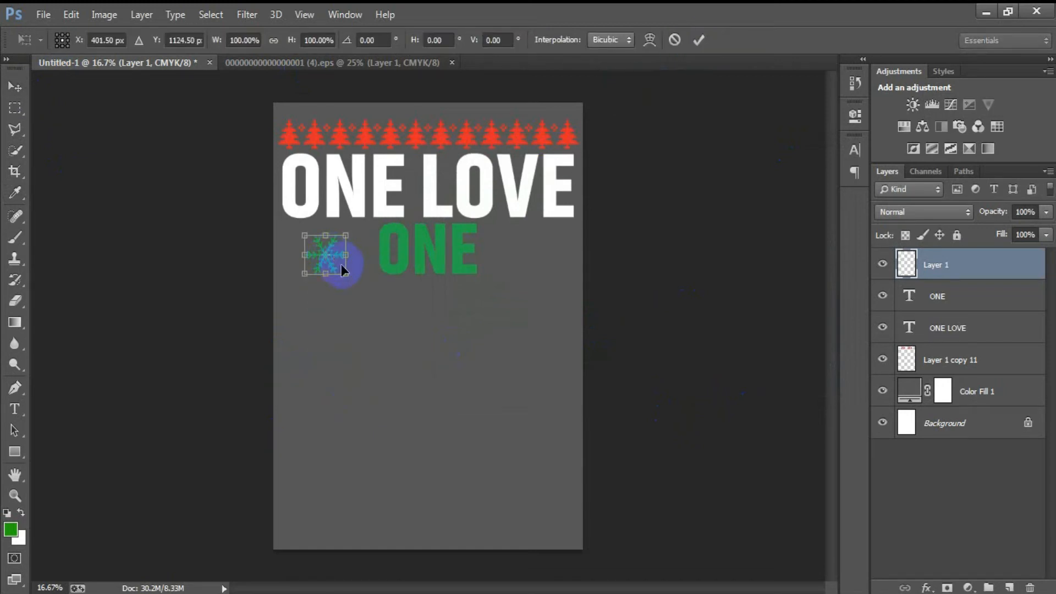
{"action": "left_click_drag", "start_coordinate": [345, 277], "coordinate": [354, 283]}
{"action": "left_click", "coordinate": [699, 39]}
- Enlarge the green ONE text slightly so that it fills more of the row beside the snowflake
{"action": "left_click", "coordinate": [946, 297]}
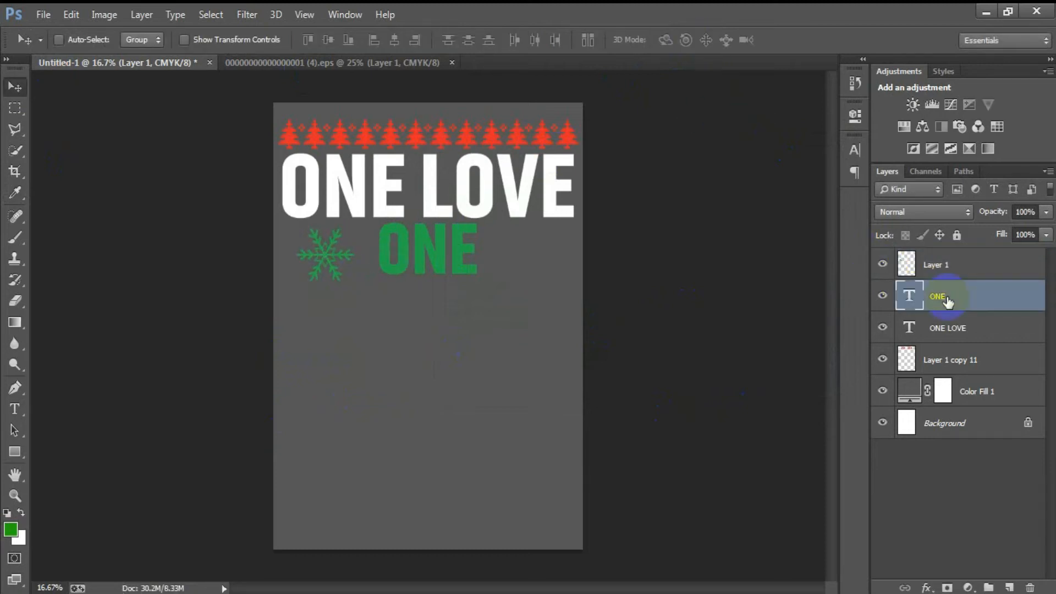
{"action": "key", "text": "ctrl+t"}
{"action": "left_click_drag", "start_coordinate": [480, 288], "coordinate": [487, 296]}
{"action": "left_click", "coordinate": [698, 39]}
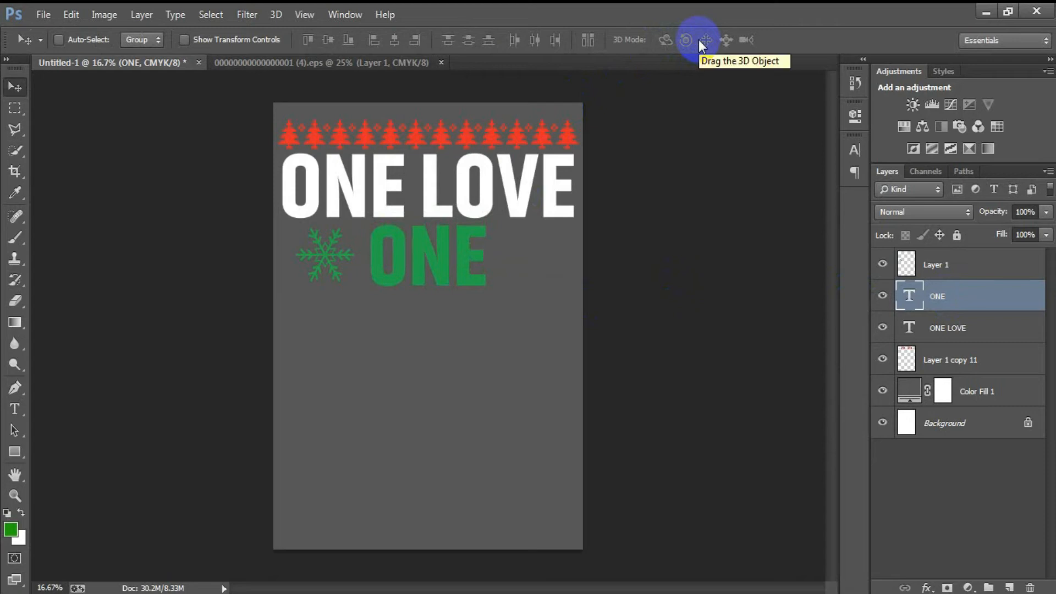
- Duplicate the snowflake to the other side of the green ONE text and distribute both snowflakes and the text evenly horizontally
{"action": "left_click", "coordinate": [949, 265]}
{"action": "left_click_drag", "start_coordinate": [316, 253], "coordinate": [520, 255]}
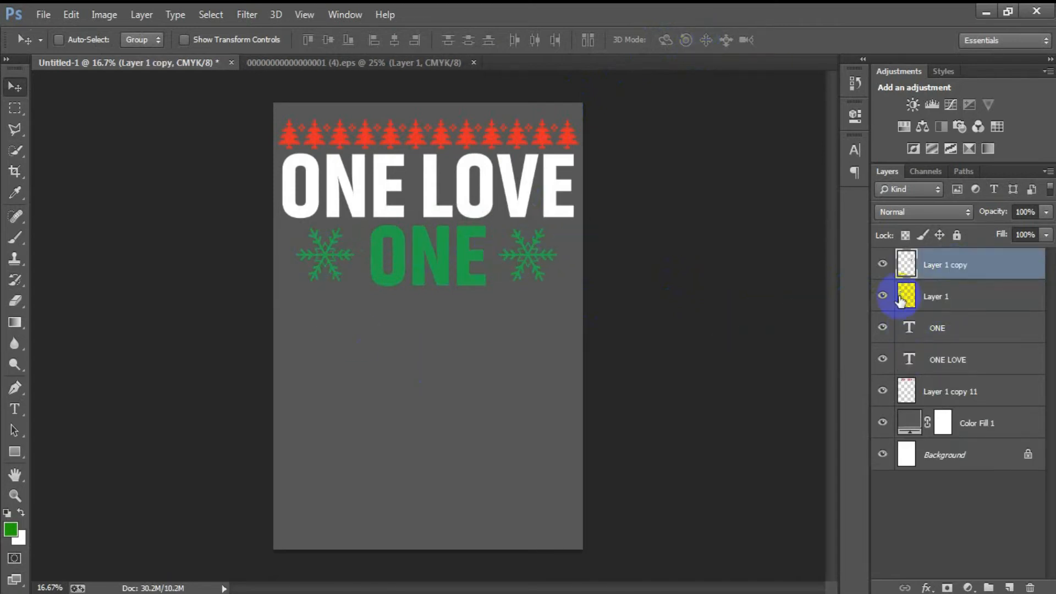
{"action": "left_click", "coordinate": [938, 329], "text": "shift"}
{"action": "left_click", "coordinate": [534, 40]}
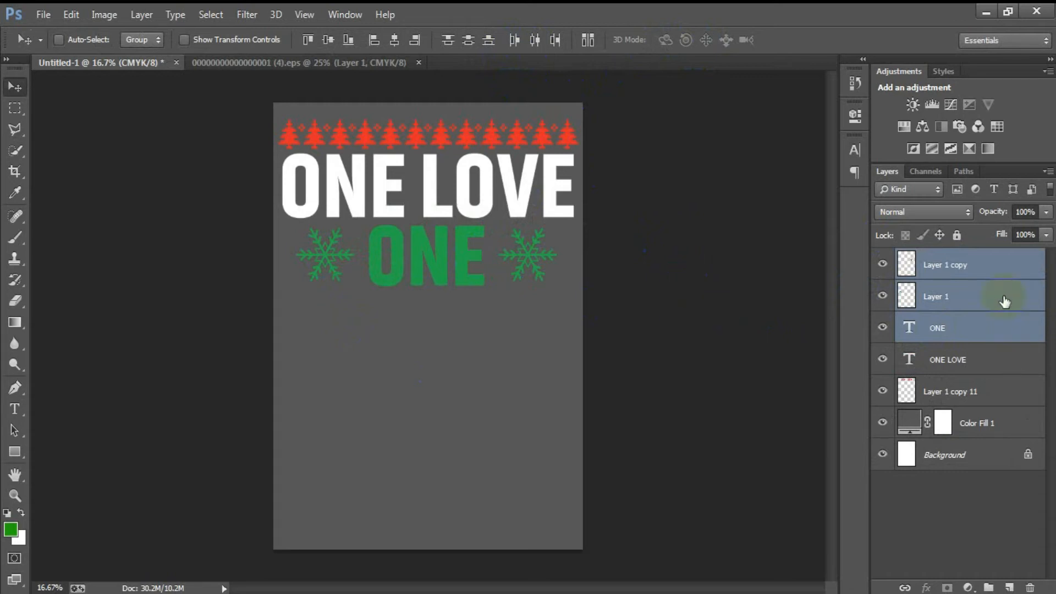
{"action": "left_click", "coordinate": [999, 277]}
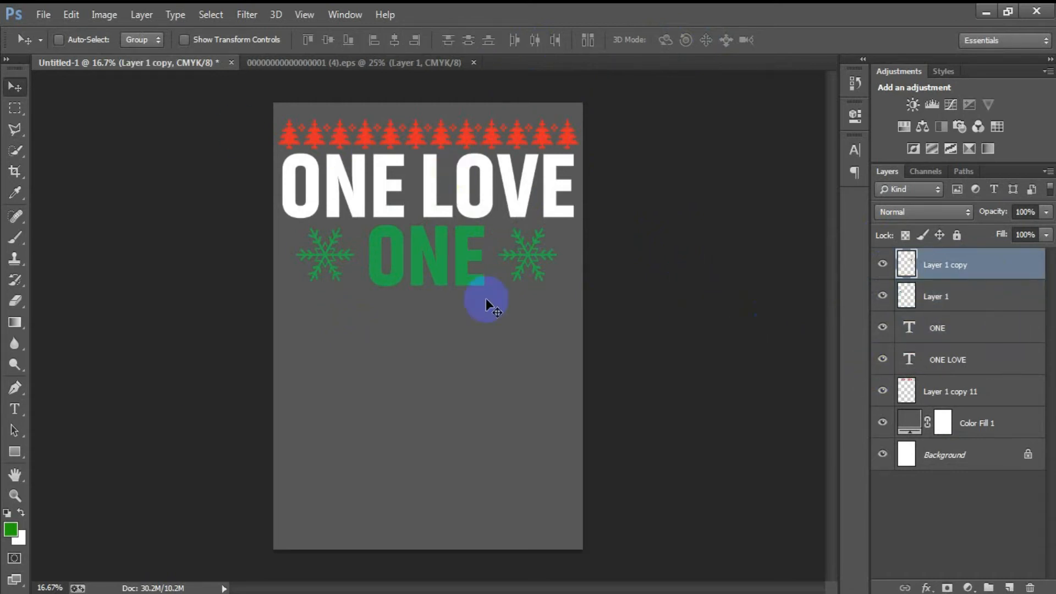
- Close the snowflake EPS without saving and open the Santa EPS ending in (1), rasterized at 300 pixels/inch
{"action": "left_click", "coordinate": [473, 62]}
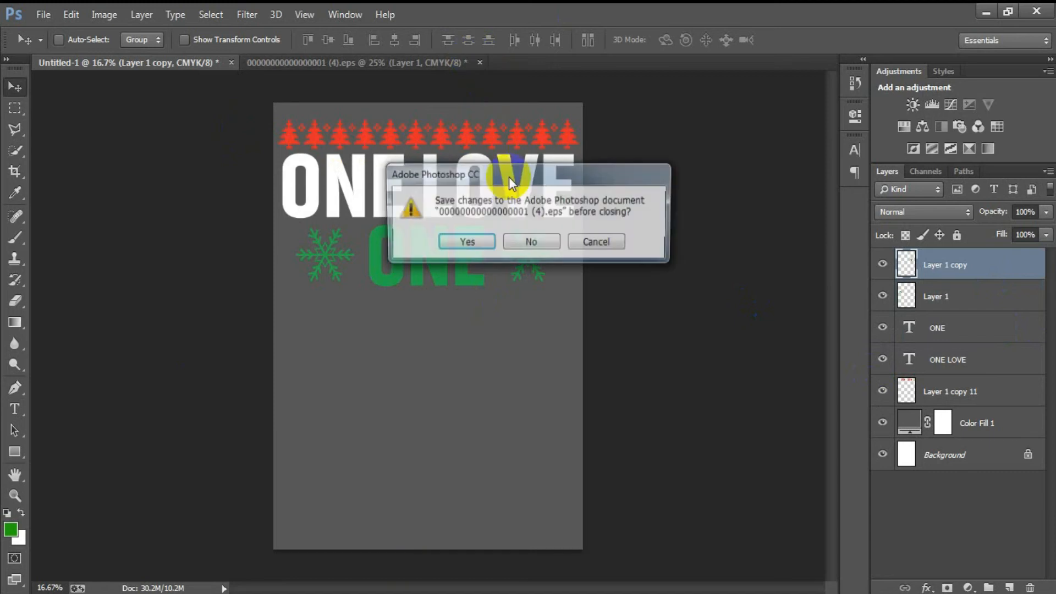
{"action": "left_click", "coordinate": [514, 244]}
{"action": "left_click", "coordinate": [43, 16]}
{"action": "left_click", "coordinate": [42, 42]}
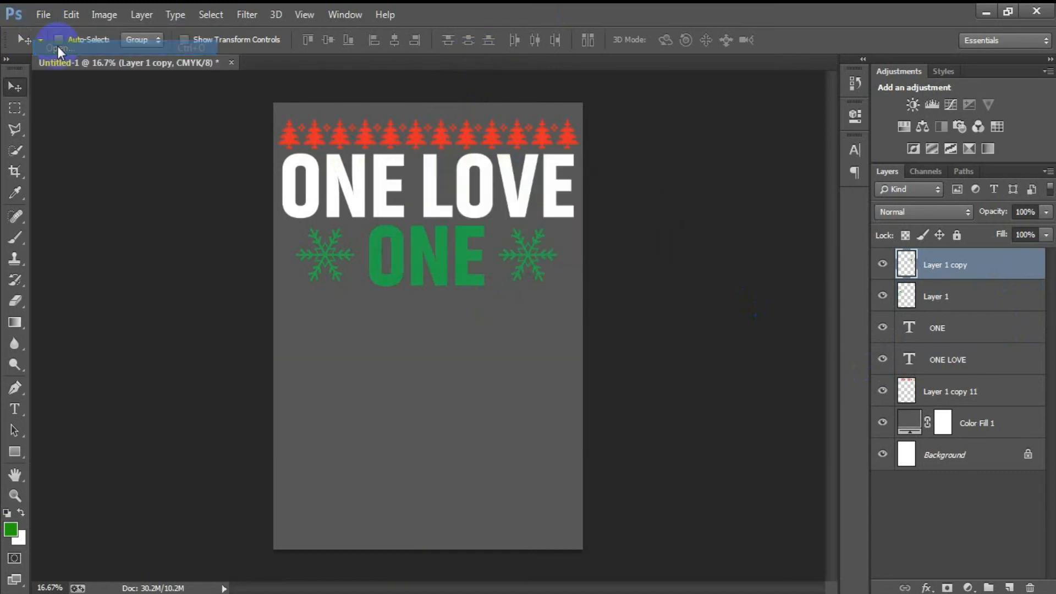
{"action": "left_click", "coordinate": [636, 187]}
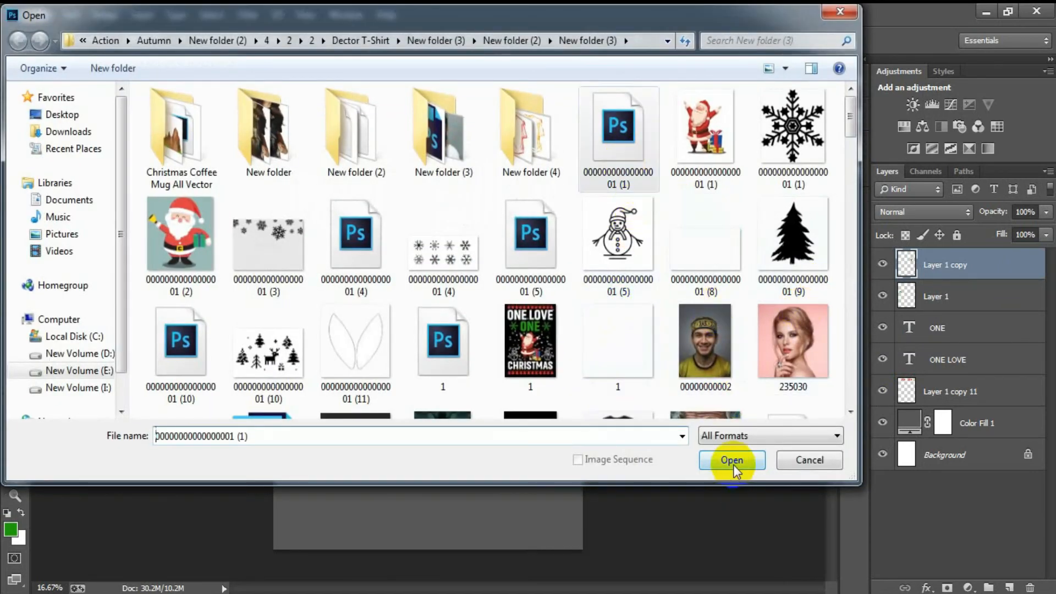
{"action": "left_click", "coordinate": [731, 460]}
{"action": "double_click", "coordinate": [447, 256]}
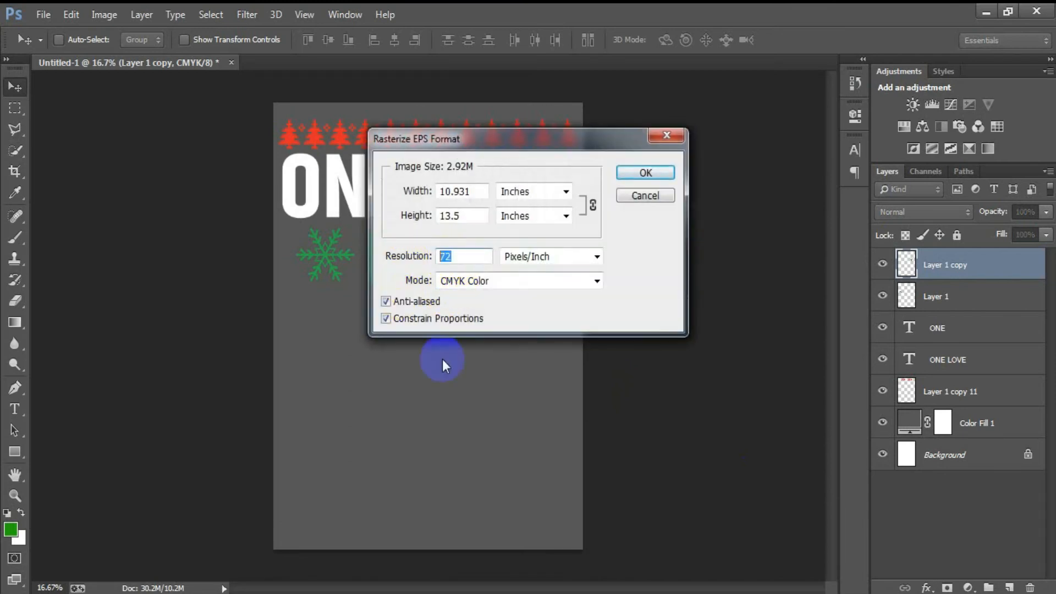
{"action": "type", "text": "300"}
{"action": "key", "text": "Return"}
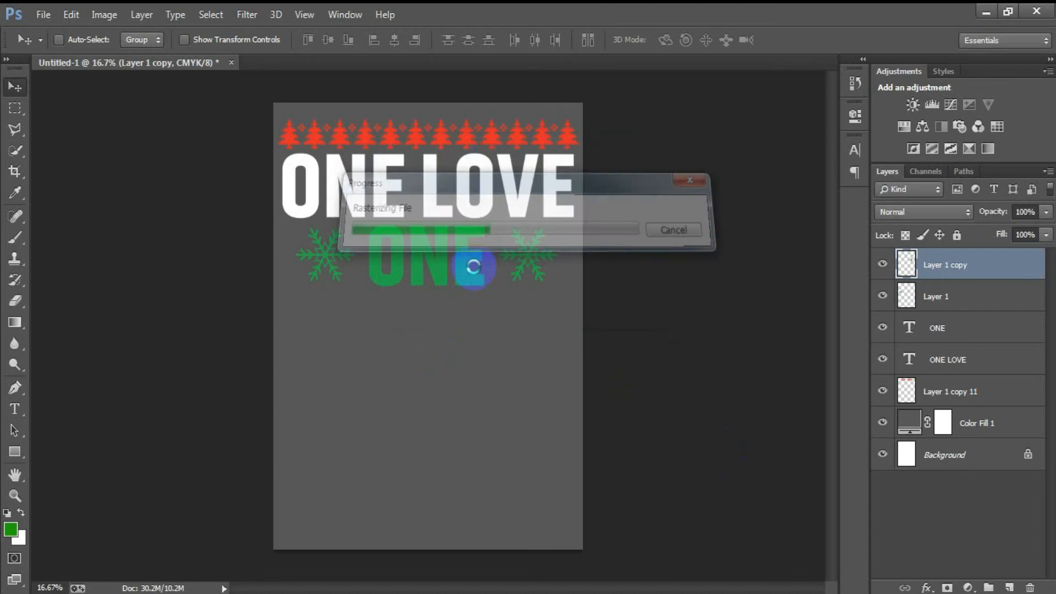
- Copy the Santa artwork into Untitled-1 and close the Santa EPS without saving
{"action": "left_click_drag", "start_coordinate": [460, 302], "coordinate": [375, 337]}
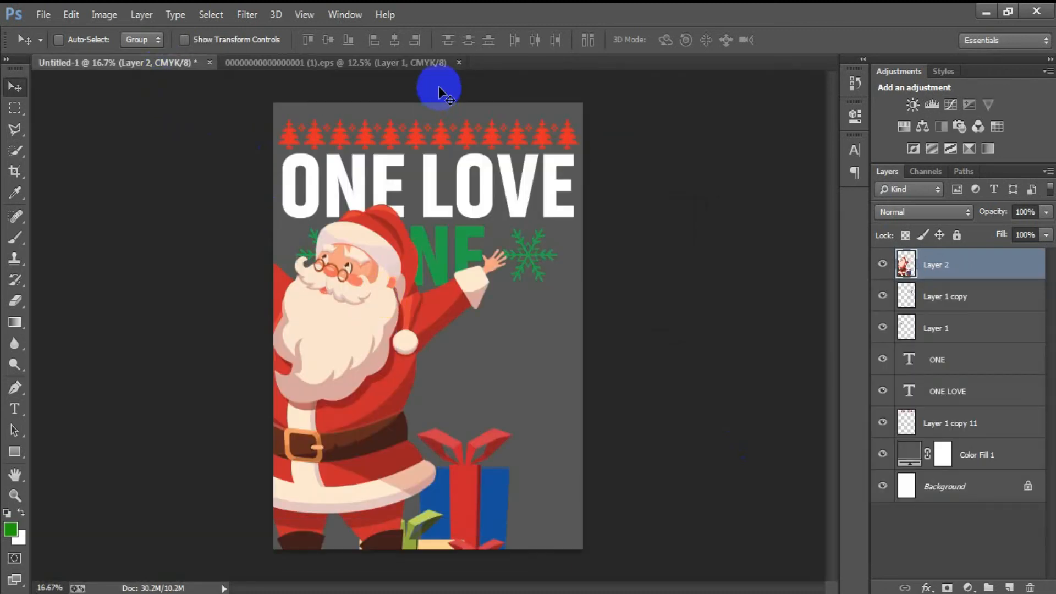
{"action": "left_click", "coordinate": [459, 63]}
{"action": "left_click", "coordinate": [532, 242]}
- Scale the Santa with gifts down to about half size and position it just beneath the green ONE text
{"action": "left_click_drag", "start_coordinate": [329, 395], "coordinate": [410, 333]}
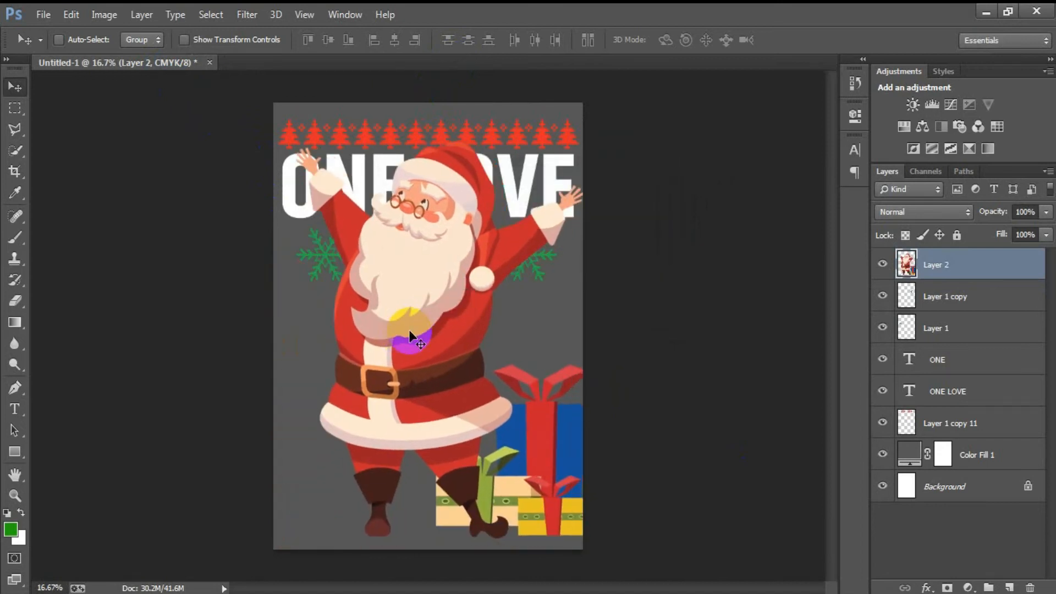
{"action": "key", "text": "ctrl+t"}
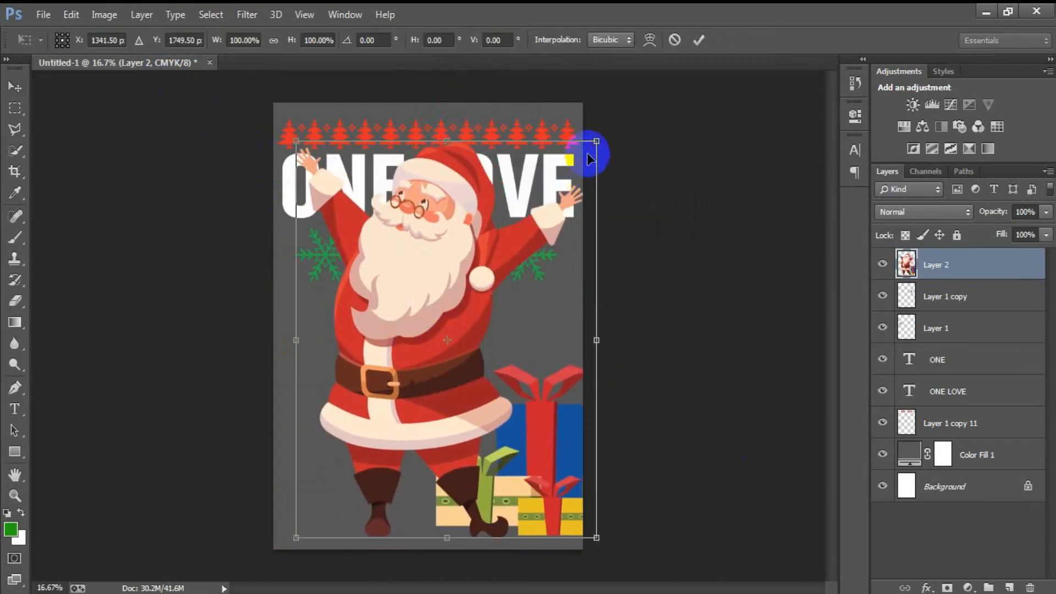
{"action": "left_click_drag", "start_coordinate": [597, 140], "coordinate": [554, 242]}
{"action": "left_click_drag", "start_coordinate": [457, 323], "coordinate": [447, 375]}
{"action": "left_click_drag", "start_coordinate": [517, 279], "coordinate": [515, 289]}
{"action": "left_click", "coordinate": [699, 39]}
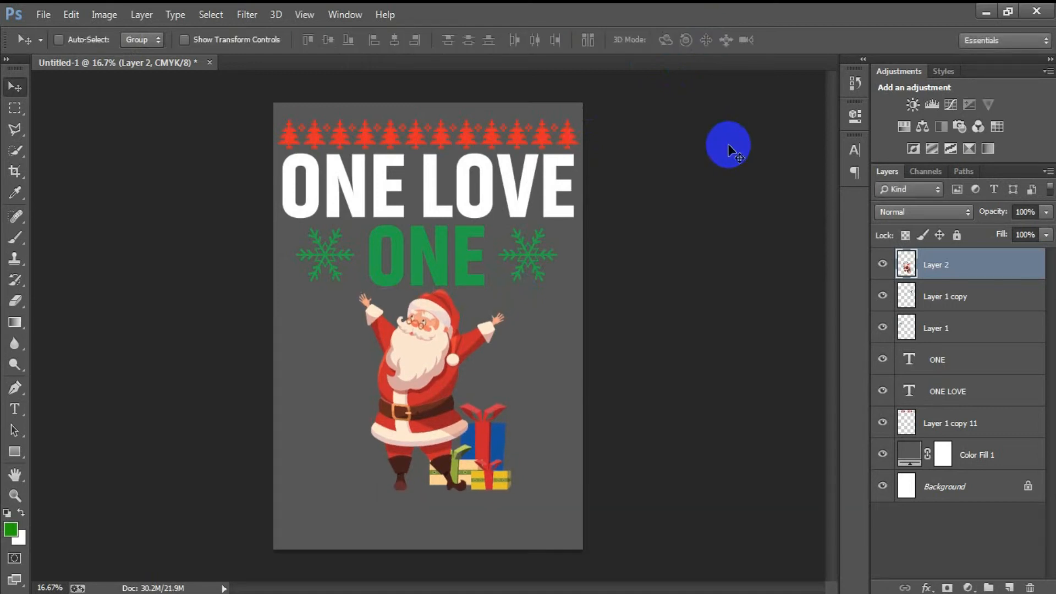
- Center the Santa layer horizontally on the page by aligning it with the Background layer
{"action": "left_click", "coordinate": [962, 494], "text": "ctrl"}
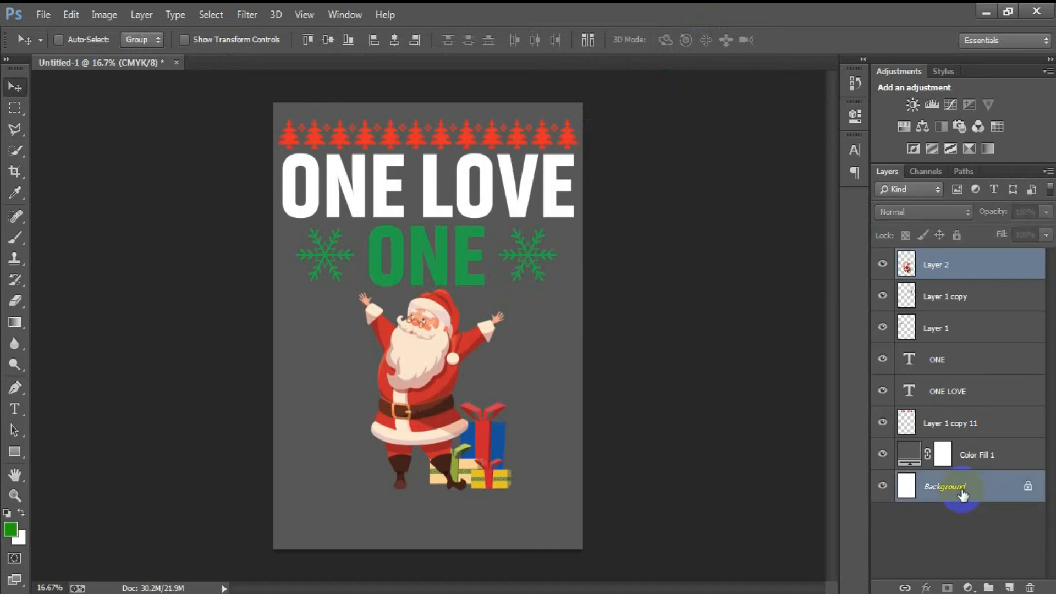
{"action": "left_click", "coordinate": [394, 40]}
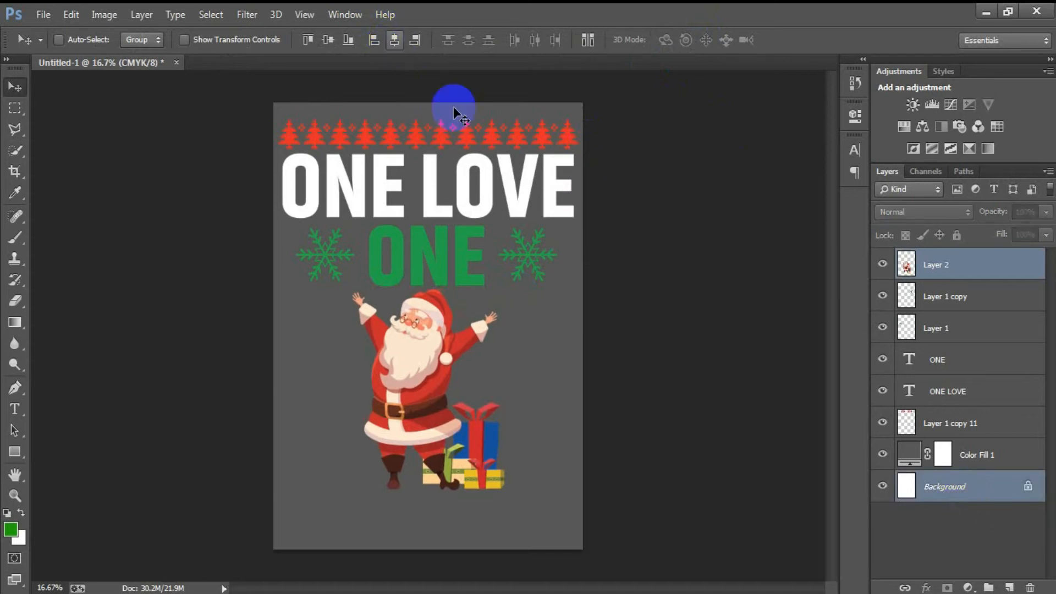
{"action": "left_click", "coordinate": [761, 316]}
- Open the snowman EPS ending in (5), rasterized at 300 pixels/inch
{"action": "left_click", "coordinate": [43, 15]}
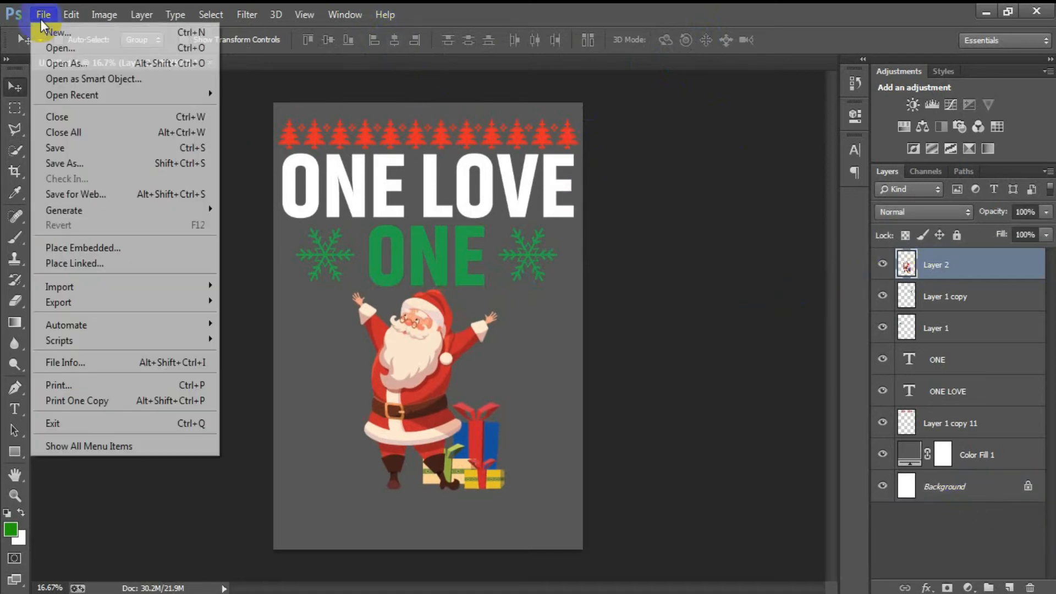
{"action": "left_click", "coordinate": [47, 48]}
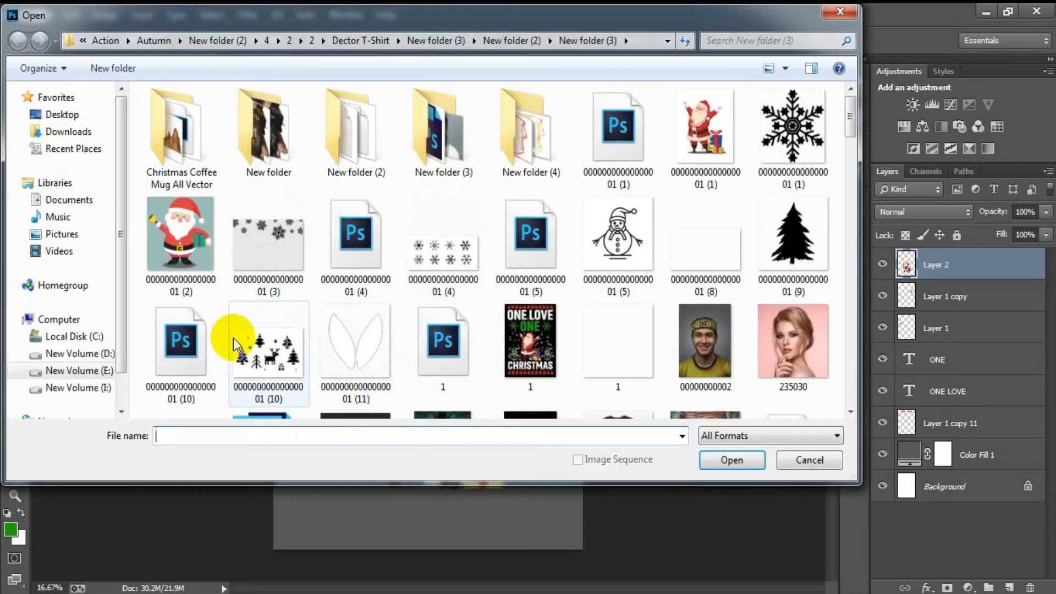
{"action": "left_click", "coordinate": [570, 275]}
{"action": "left_click", "coordinate": [718, 461]}
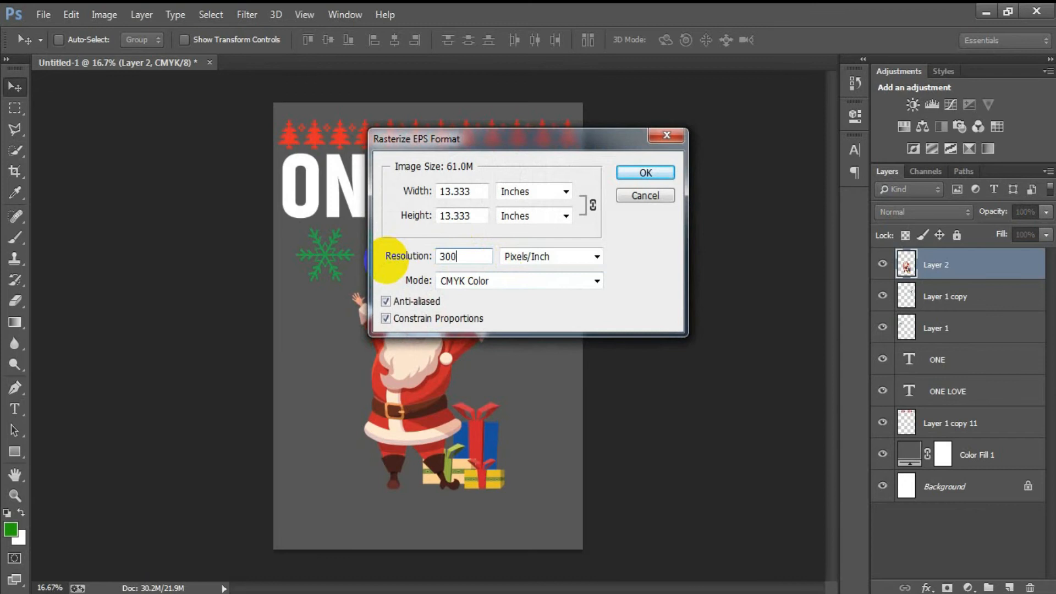
{"action": "key", "text": "Return"}
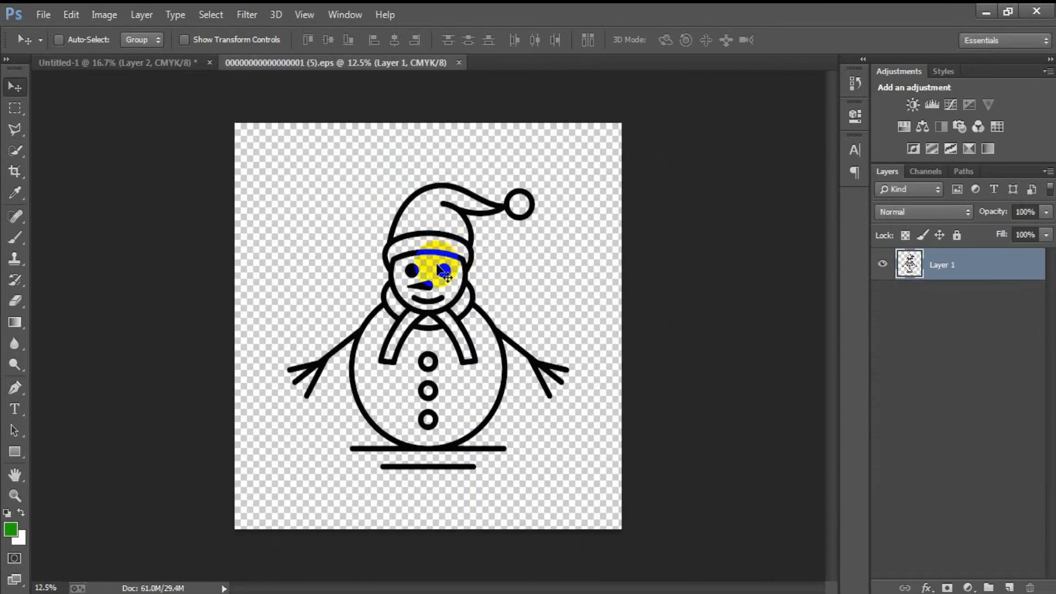
- Copy the snowman into Untitled-1 and close the snowman EPS without saving
{"action": "left_click_drag", "start_coordinate": [438, 269], "coordinate": [322, 368]}
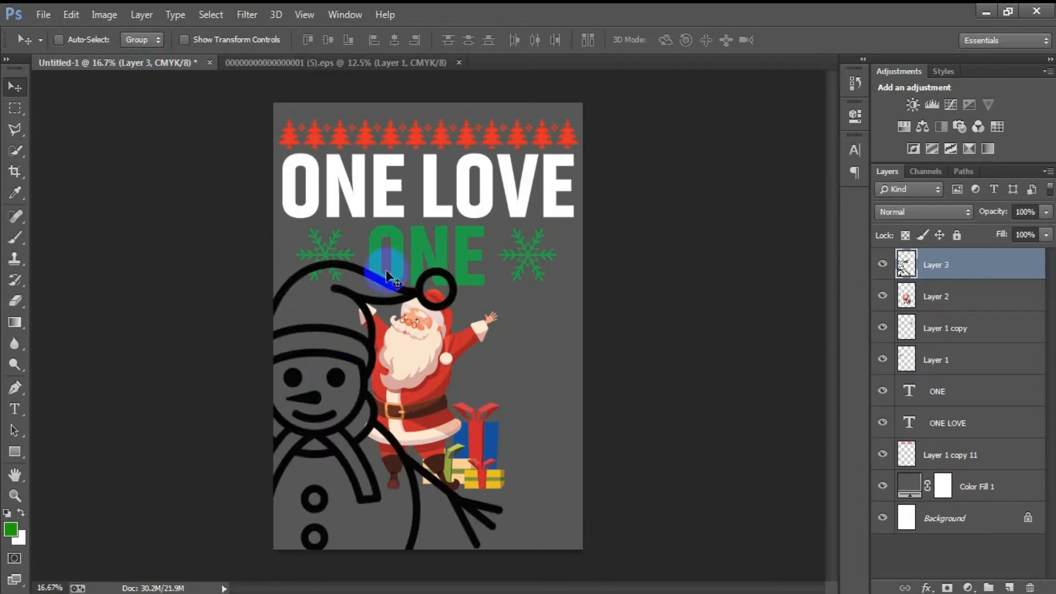
{"action": "left_click", "coordinate": [460, 63]}
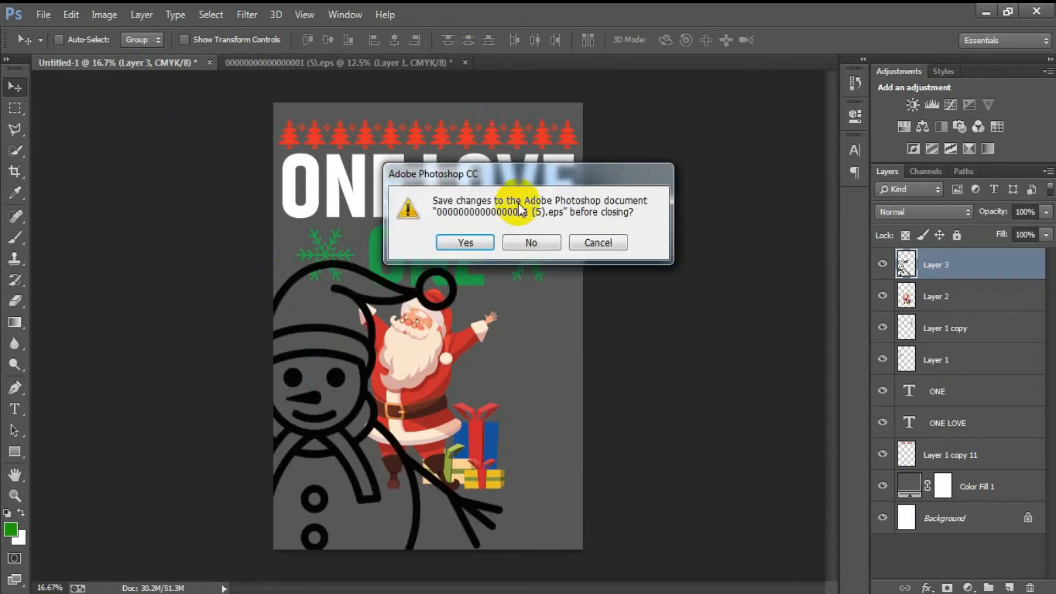
{"action": "left_click", "coordinate": [530, 242]}
- Load the snowman's outline as a selection, fill it with white and deselect
{"action": "left_click", "coordinate": [906, 266], "text": "ctrl"}
{"action": "left_click", "coordinate": [21, 512]}
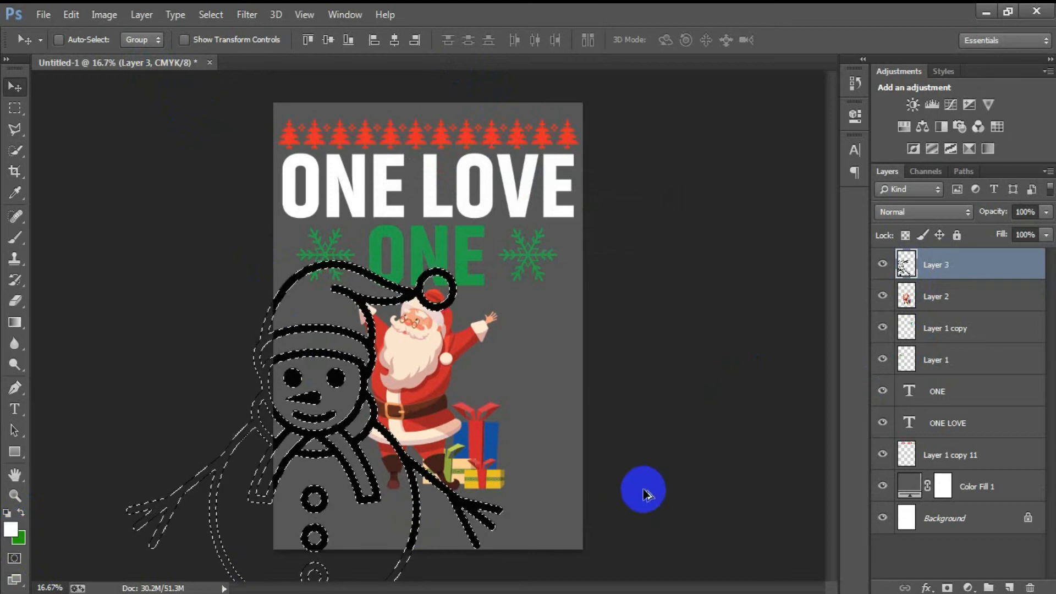
{"action": "key", "text": "alt+BackSpace"}
{"action": "key", "text": "ctrl+d"}
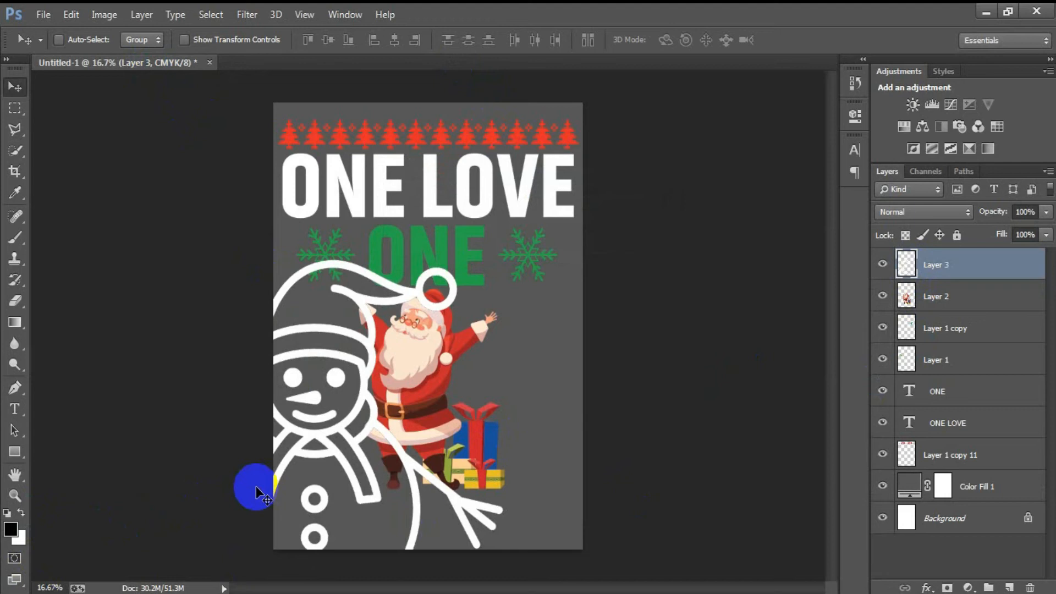
- Scale the snowman down to 22.31% and place it beside Santa's legs on the side opposite the gifts
{"action": "key", "text": "ctrl+t"}
{"action": "left_click_drag", "start_coordinate": [504, 263], "coordinate": [366, 511]}
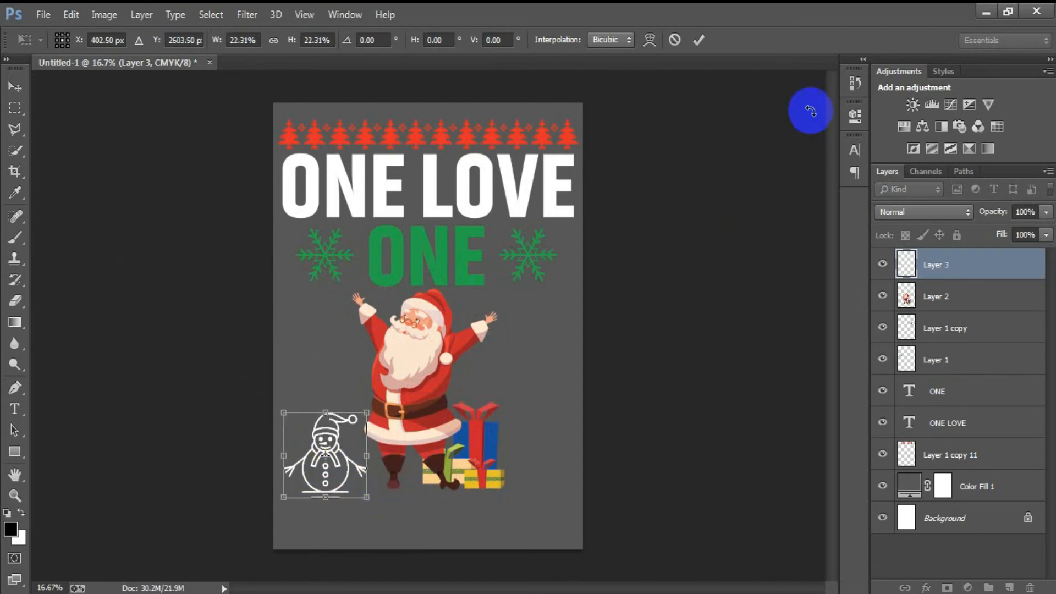
{"action": "left_click", "coordinate": [698, 39]}
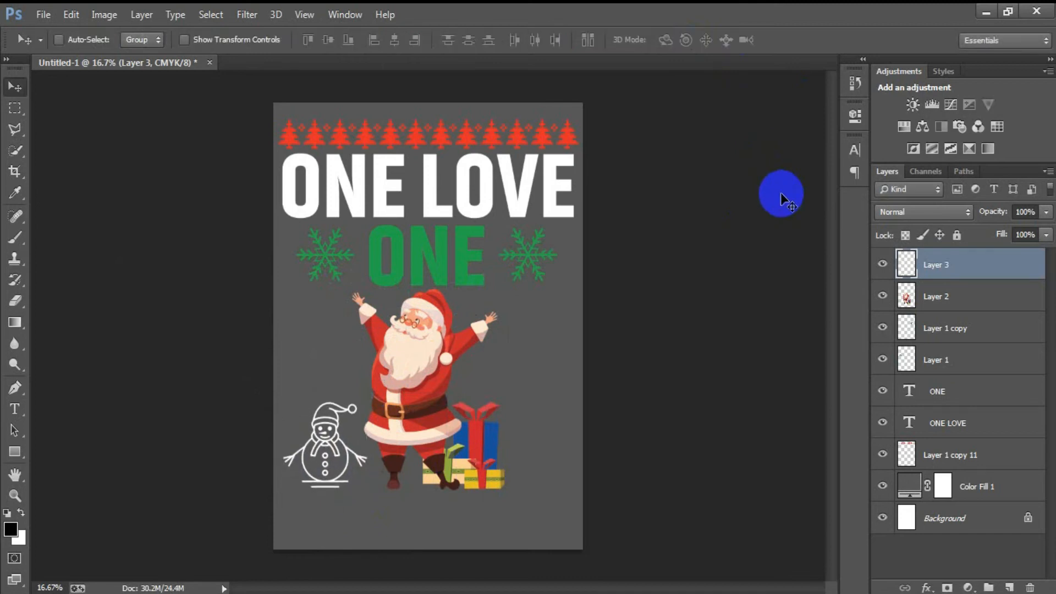
- Marquee-select the short lower ground line beneath the snowman and delete it
{"action": "left_click", "coordinate": [15, 107]}
{"action": "left_click_drag", "start_coordinate": [304, 482], "coordinate": [355, 511]}
{"action": "left_click", "coordinate": [212, 285]}
{"action": "left_click", "coordinate": [14, 86]}
{"action": "left_click", "coordinate": [399, 483]}
- Undo a trial snowman copy beside the gifts and scale the original snowman down to about 84.6%
{"action": "left_click_drag", "start_coordinate": [335, 448], "coordinate": [545, 457]}
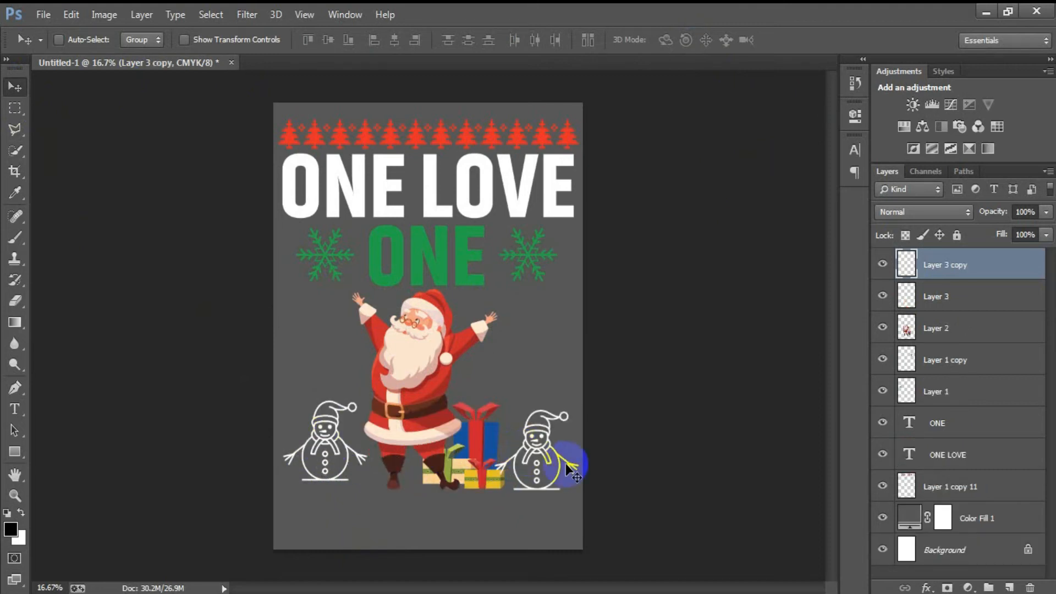
{"action": "key", "text": "ctrl+z"}
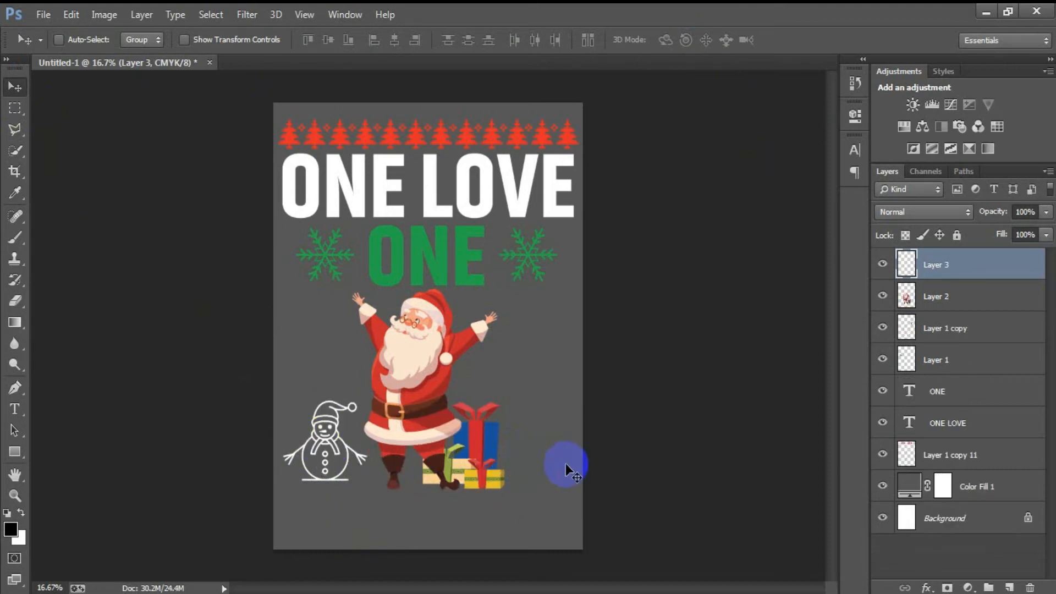
{"action": "key", "text": "ctrl+t"}
{"action": "left_click_drag", "start_coordinate": [367, 481], "coordinate": [362, 475]}
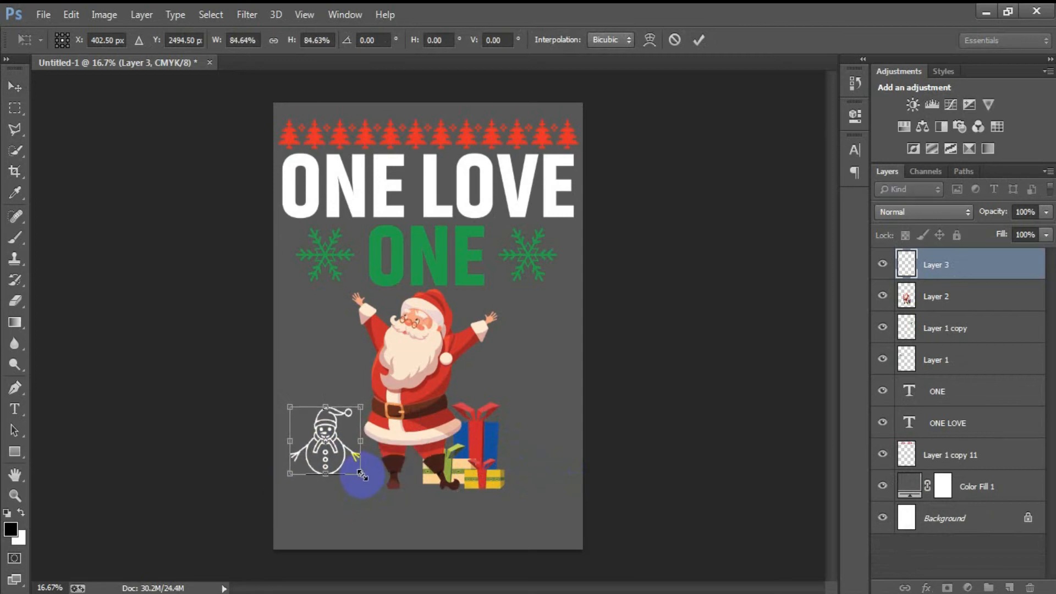
{"action": "left_click", "coordinate": [700, 39]}
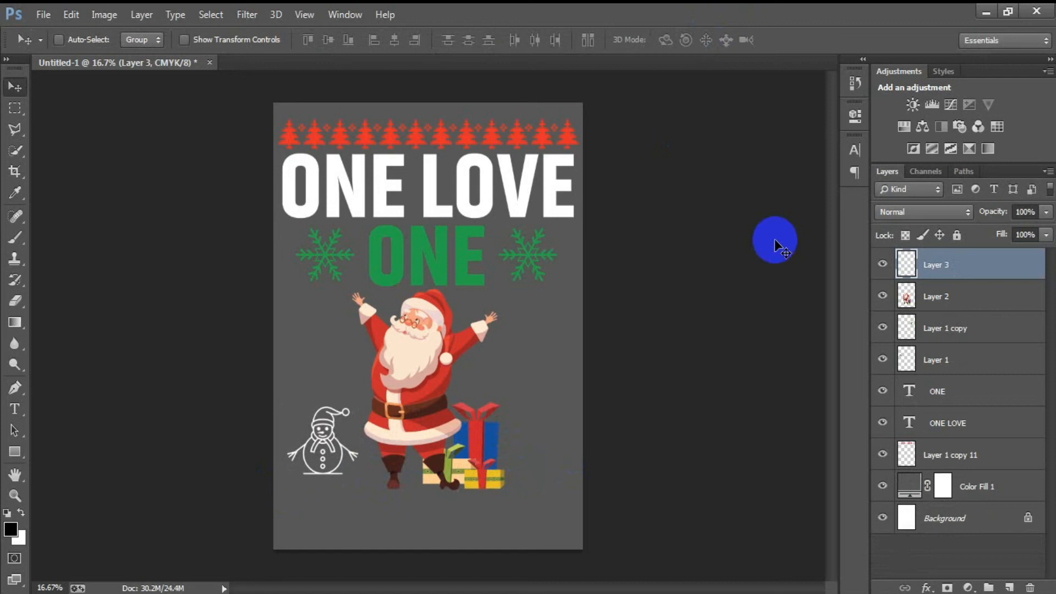
- Nudge the snowman right toward Santa, duplicate it level on the far side of the gifts, and nudge the copy right
{"action": "key", "text": "shift+Right"}
{"action": "key", "text": "shift+Right"}
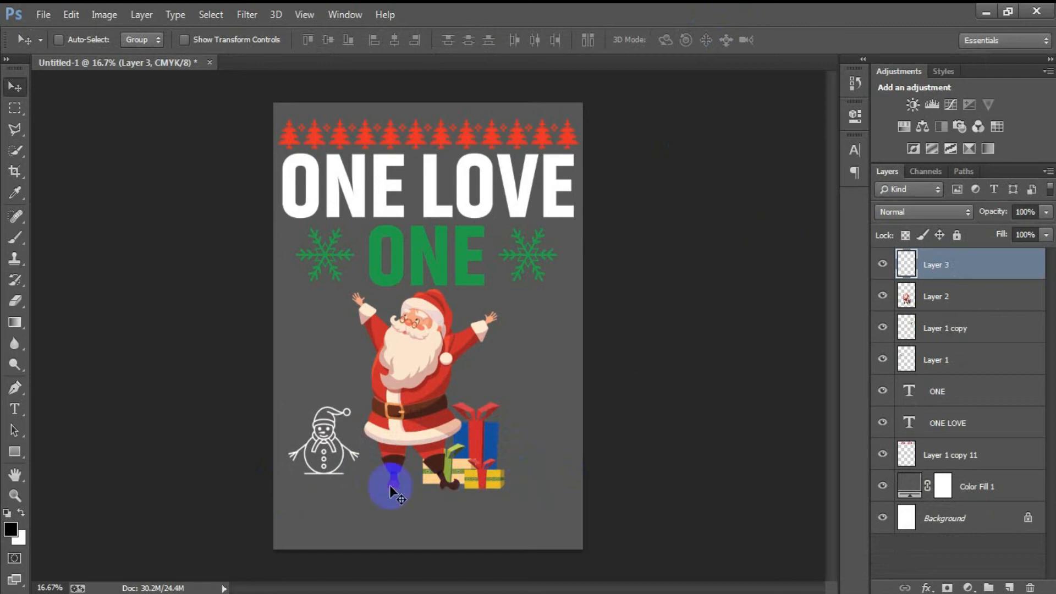
{"action": "left_click_drag", "start_coordinate": [335, 457], "coordinate": [548, 457]}
{"action": "key", "text": "shift+Right"}
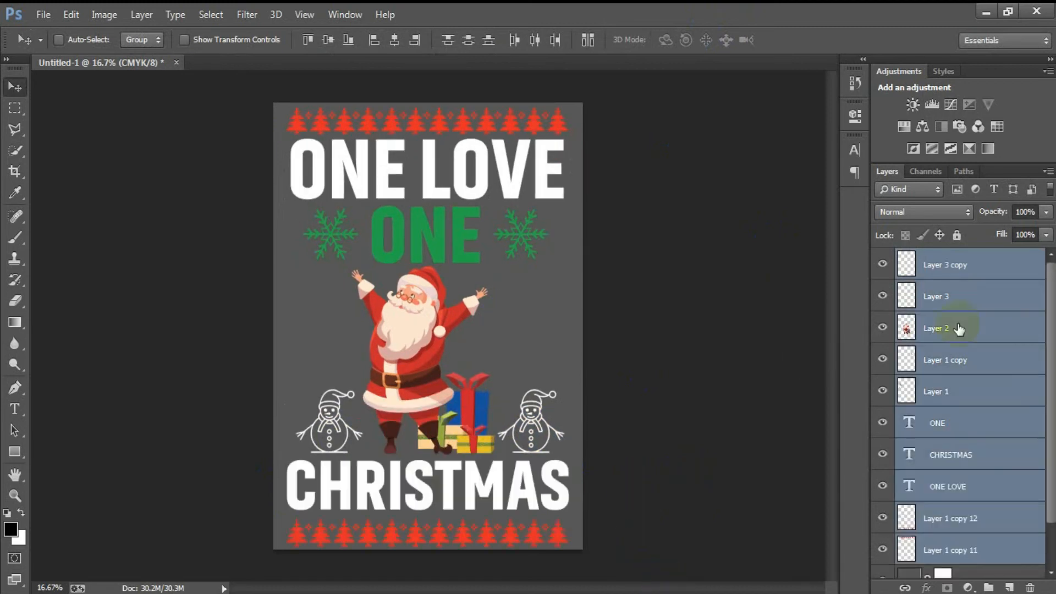
- Open the snowflake sheet EPS file ending in (4), rasterized at 300 pixels/inch
{"action": "left_click", "coordinate": [917, 267]}
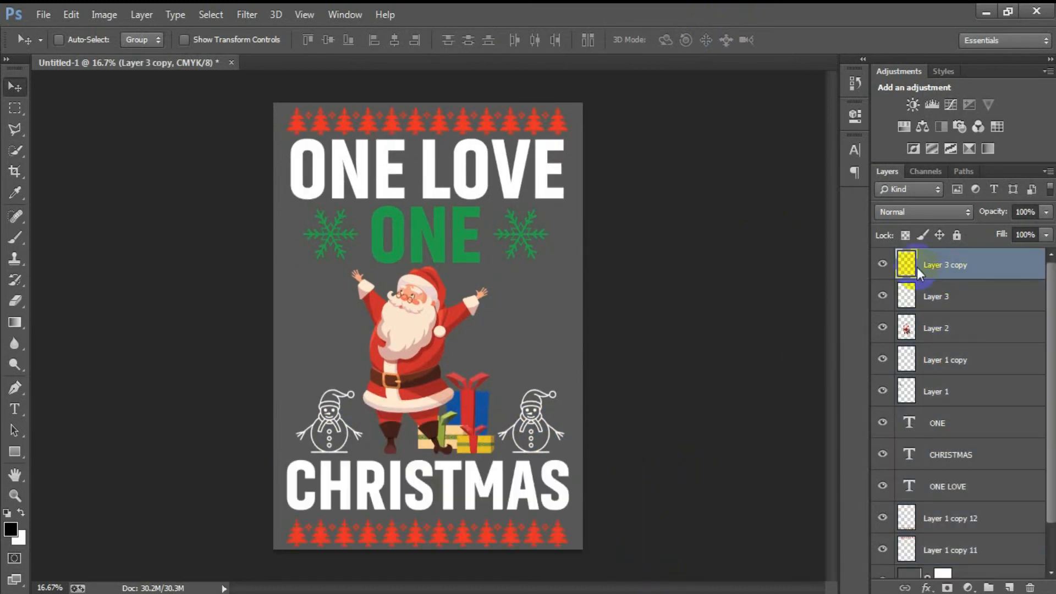
{"action": "left_click", "coordinate": [54, 23]}
{"action": "left_click", "coordinate": [33, 57]}
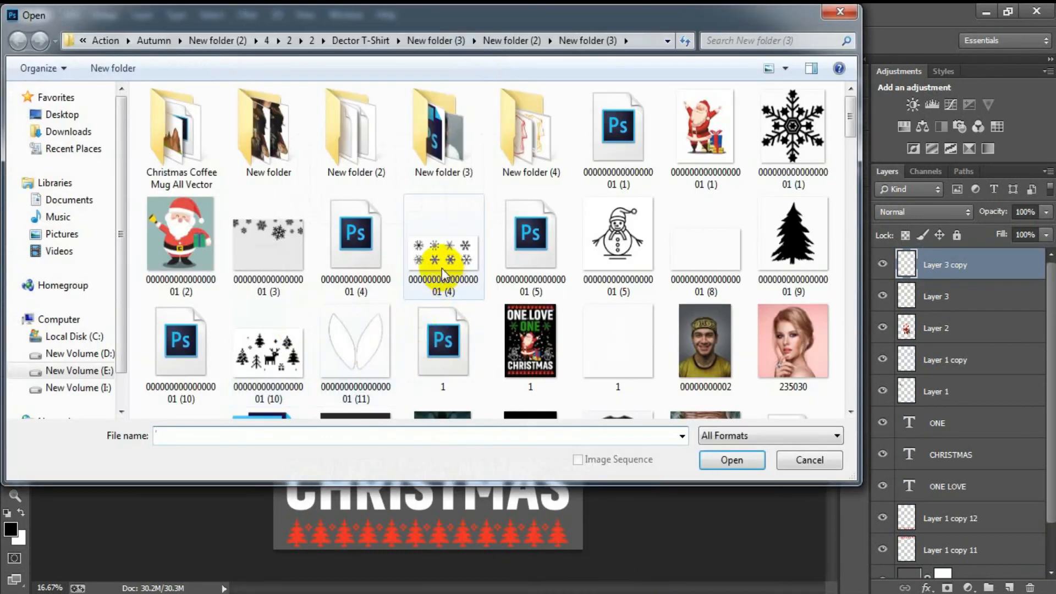
{"action": "left_click", "coordinate": [356, 242]}
{"action": "left_click", "coordinate": [719, 461]}
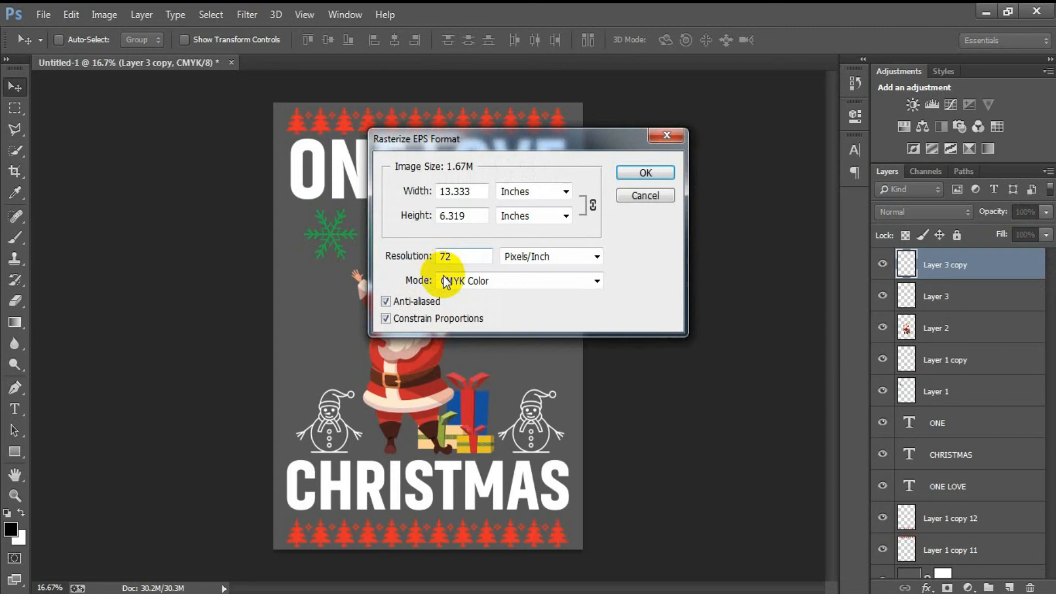
{"action": "type", "text": "300"}
{"action": "key", "text": "Return"}
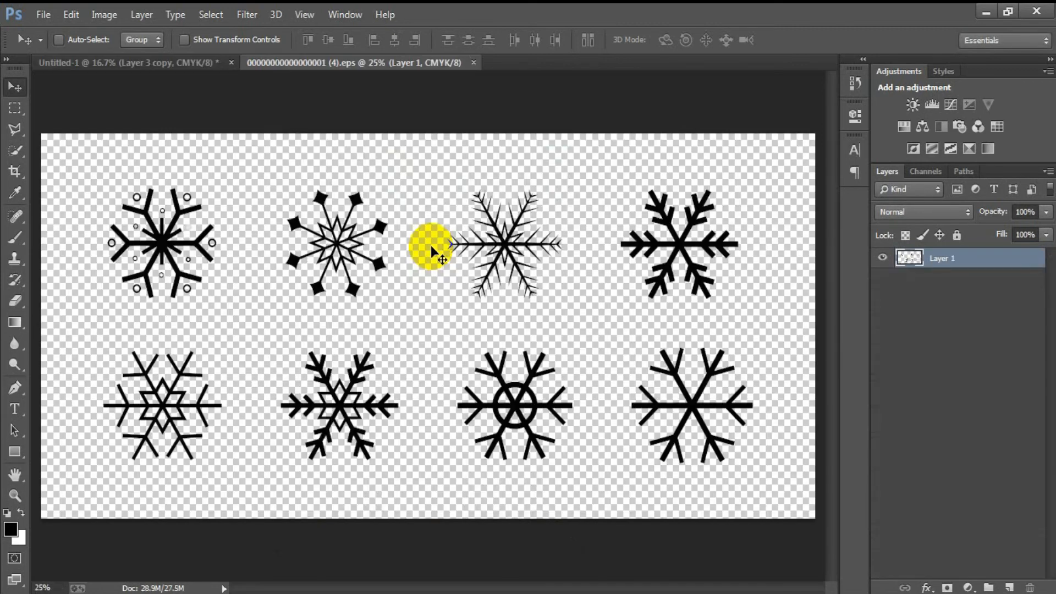
- Marquee-select the thin feathery snowflake in the sheet's upper row, move it into the Christmas design beside Santa's chest, and fill it white
{"action": "left_click", "coordinate": [17, 110]}
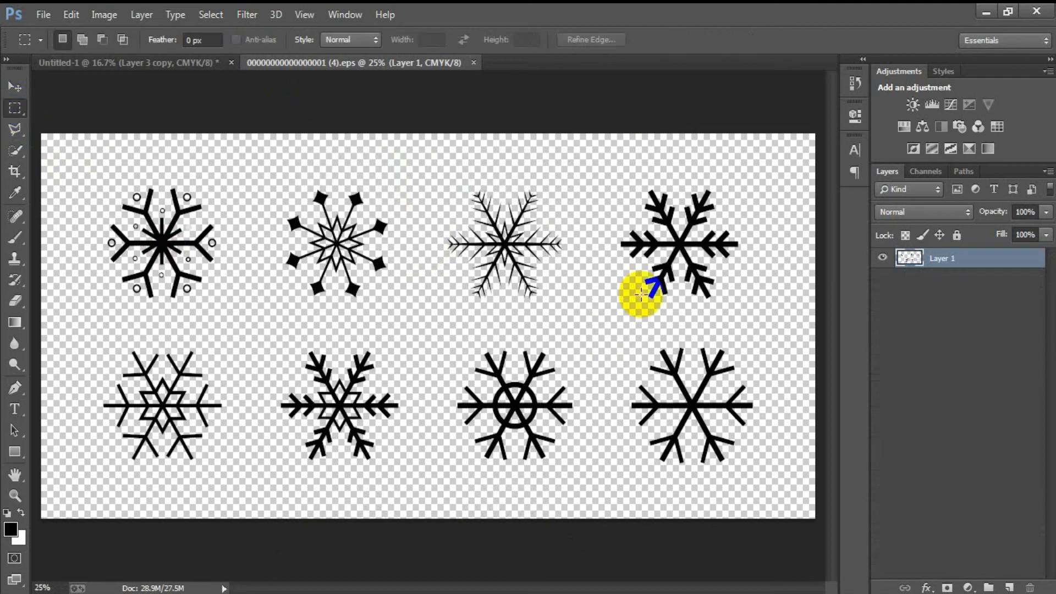
{"action": "left_click_drag", "start_coordinate": [432, 175], "coordinate": [565, 318]}
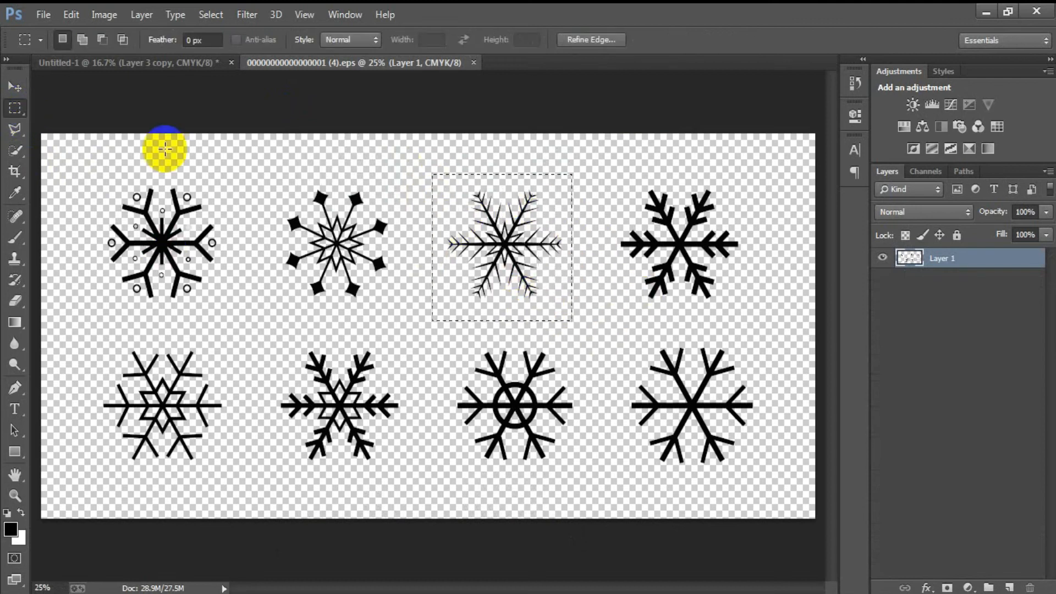
{"action": "left_click", "coordinate": [15, 87]}
{"action": "left_click_drag", "start_coordinate": [412, 221], "coordinate": [306, 310]}
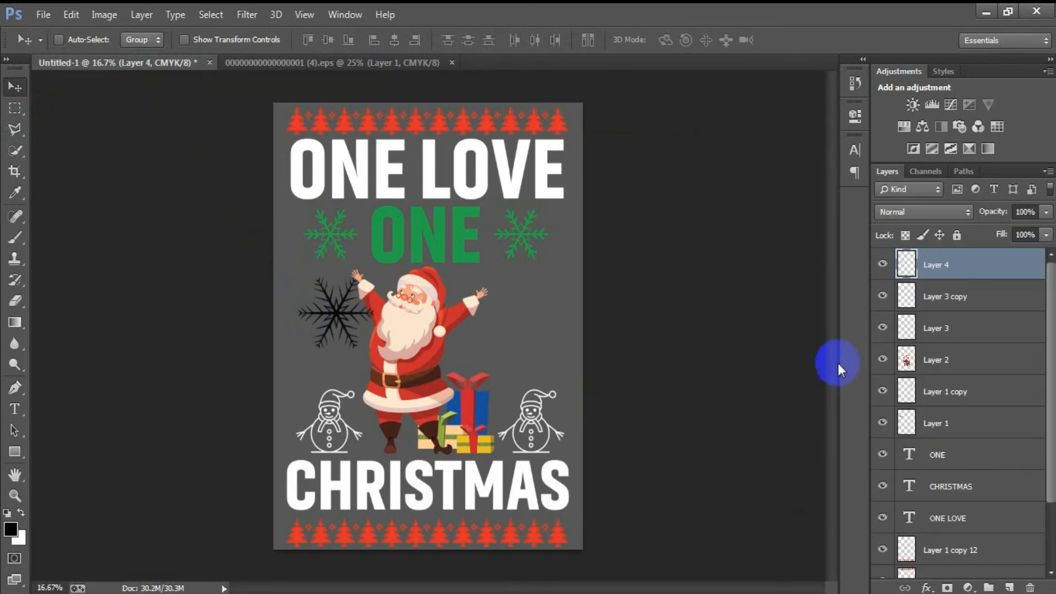
{"action": "left_click", "coordinate": [908, 268], "text": "ctrl"}
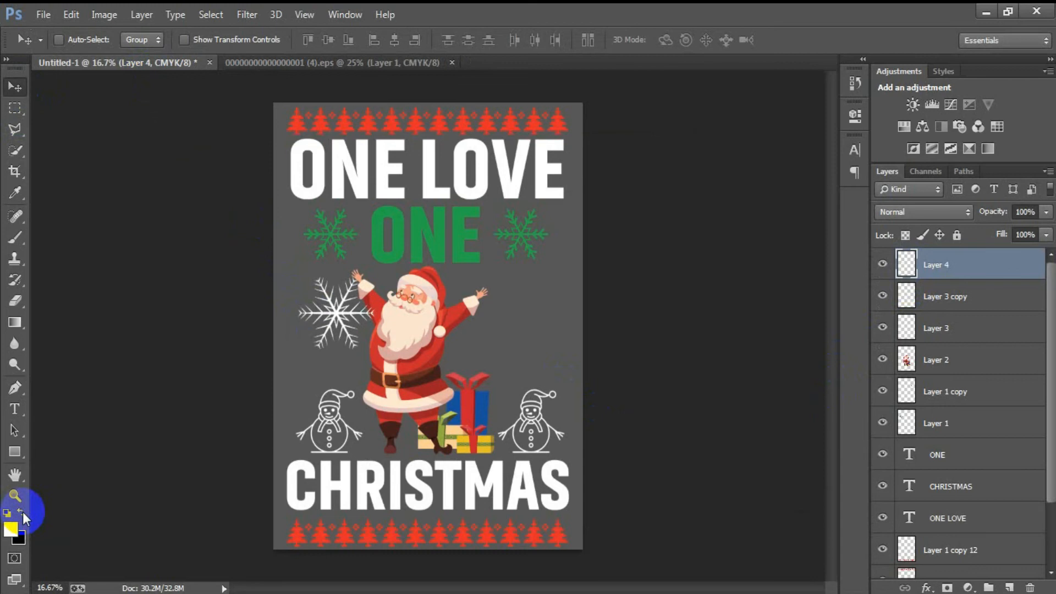
- Scale the white feathery snowflake down to about 24.4% and scatter four copies near the gifts, the ONE LOVE text and Santa's legs
{"action": "key", "text": "ctrl+t"}
{"action": "left_click_drag", "start_coordinate": [375, 355], "coordinate": [350, 330]}
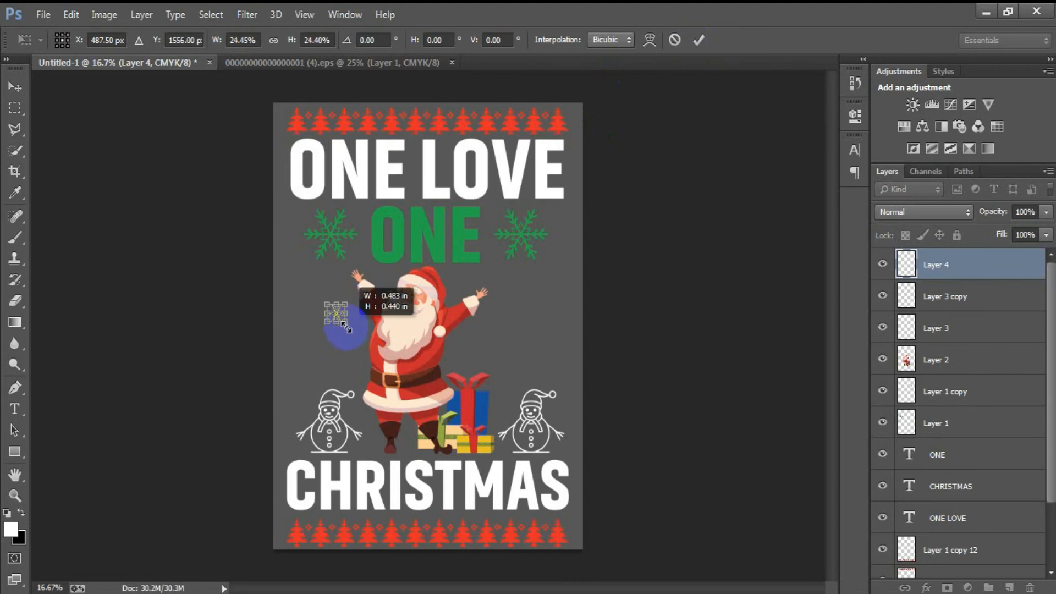
{"action": "left_click", "coordinate": [699, 39]}
{"action": "left_click_drag", "start_coordinate": [341, 326], "coordinate": [365, 428]}
- Scale the snowflake copy by Santa's legs to about 64.8% and place three duplicates of it on both sides of Santa above the snowmen
{"action": "key", "text": "ctrl+t"}
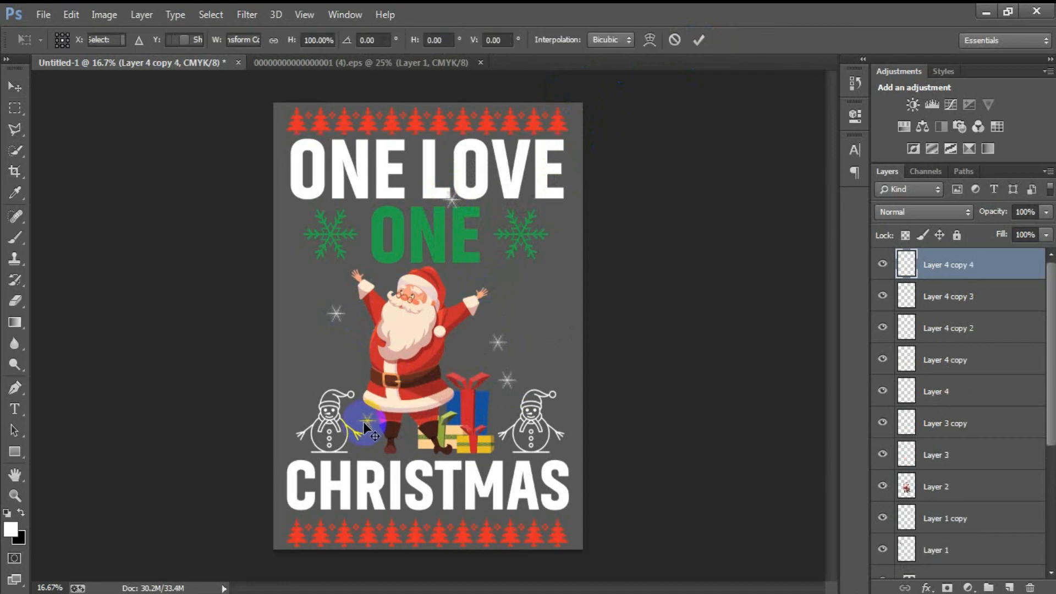
{"action": "left_click_drag", "start_coordinate": [378, 431], "coordinate": [375, 428]}
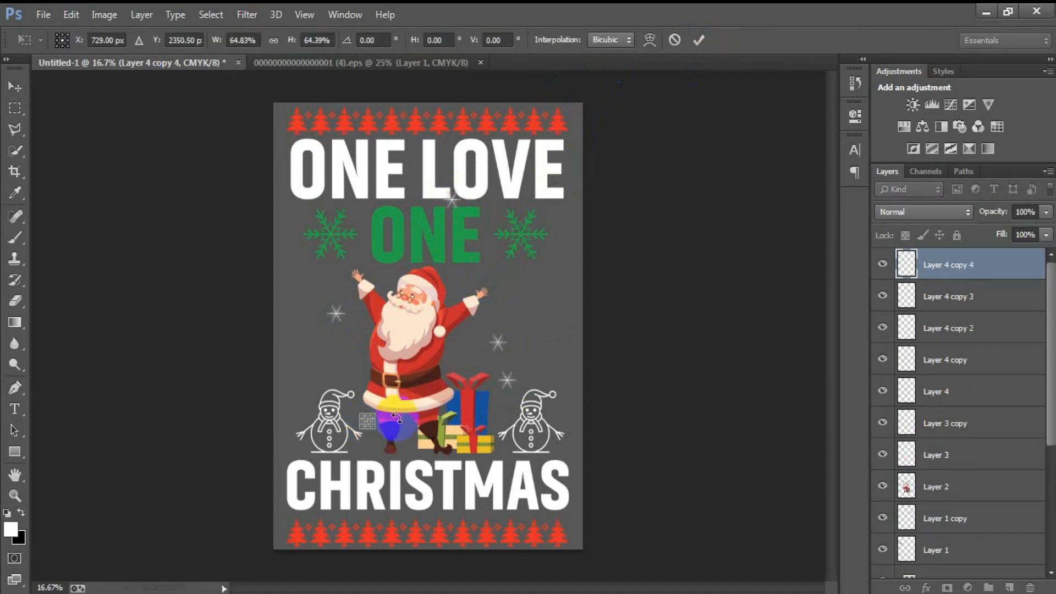
{"action": "left_click", "coordinate": [696, 40]}
{"action": "left_click_drag", "start_coordinate": [368, 422], "coordinate": [313, 373]}
{"action": "left_click_drag", "start_coordinate": [357, 331], "coordinate": [547, 345]}
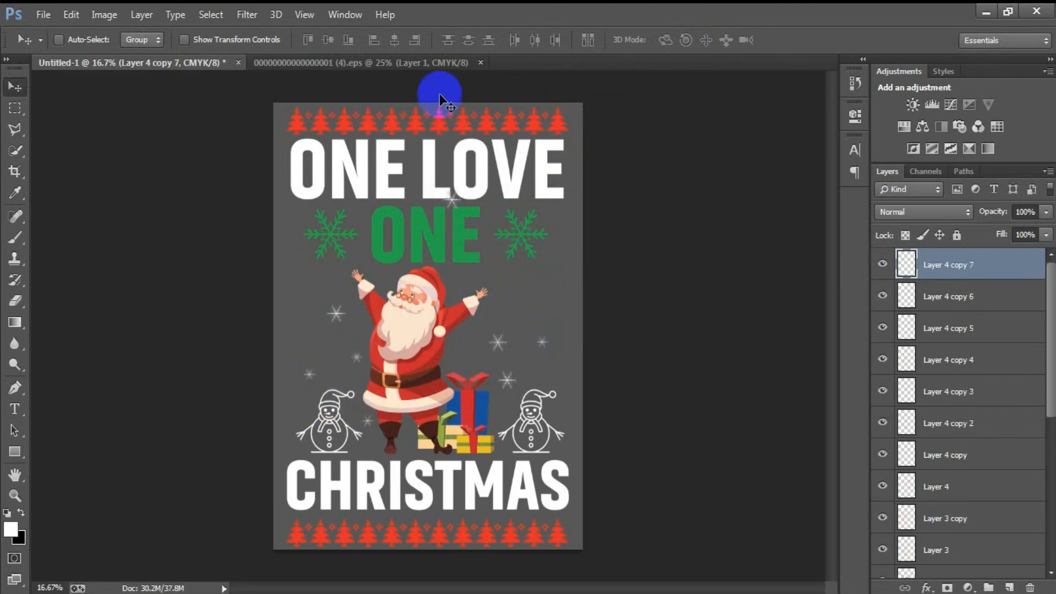
- Copy the star-centred snowflake in the sheet's lower row into the Christmas design over Santa's raised hand and fill it white
{"action": "left_click", "coordinate": [385, 63]}
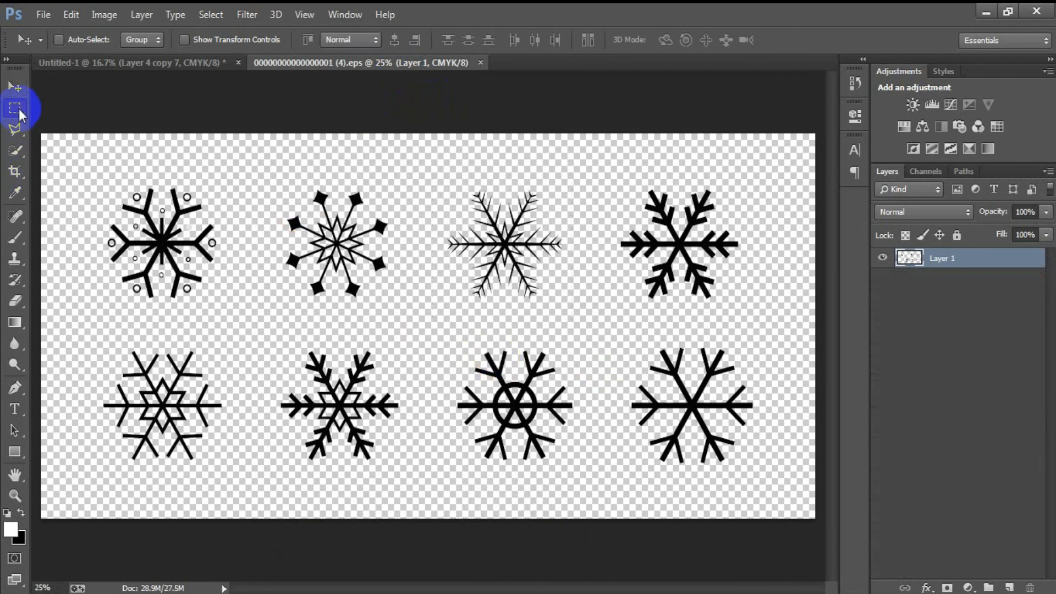
{"action": "left_click", "coordinate": [16, 109]}
{"action": "left_click_drag", "start_coordinate": [104, 327], "coordinate": [239, 496]}
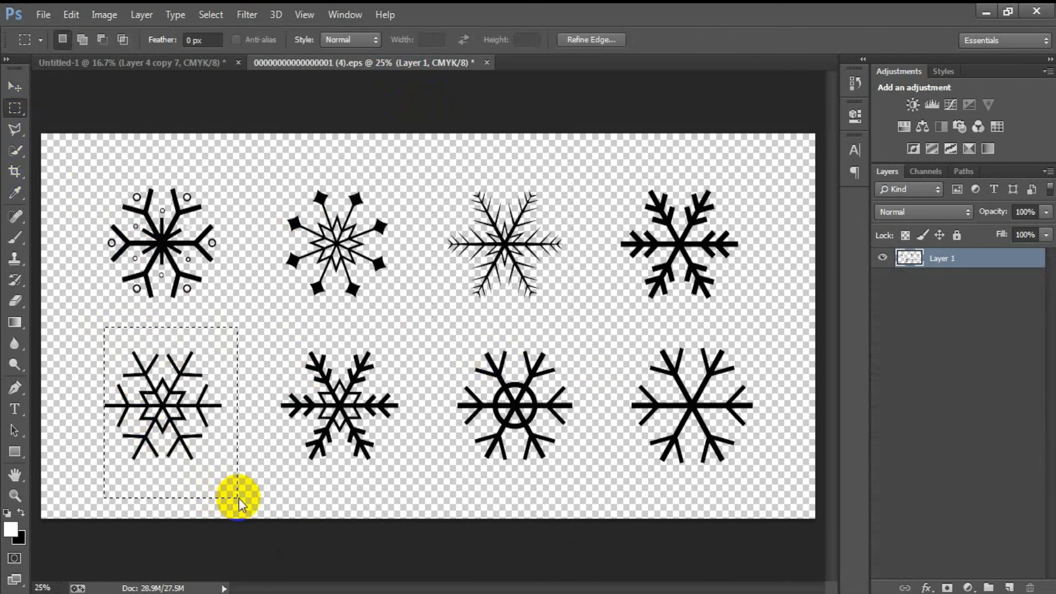
{"action": "left_click", "coordinate": [15, 86]}
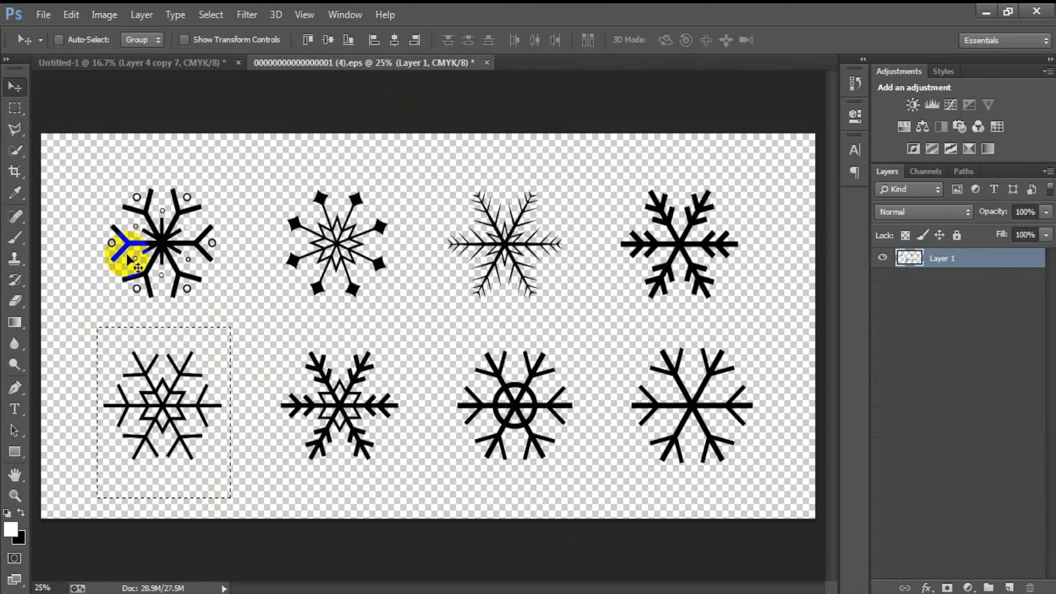
{"action": "left_click_drag", "start_coordinate": [165, 388], "coordinate": [369, 280]}
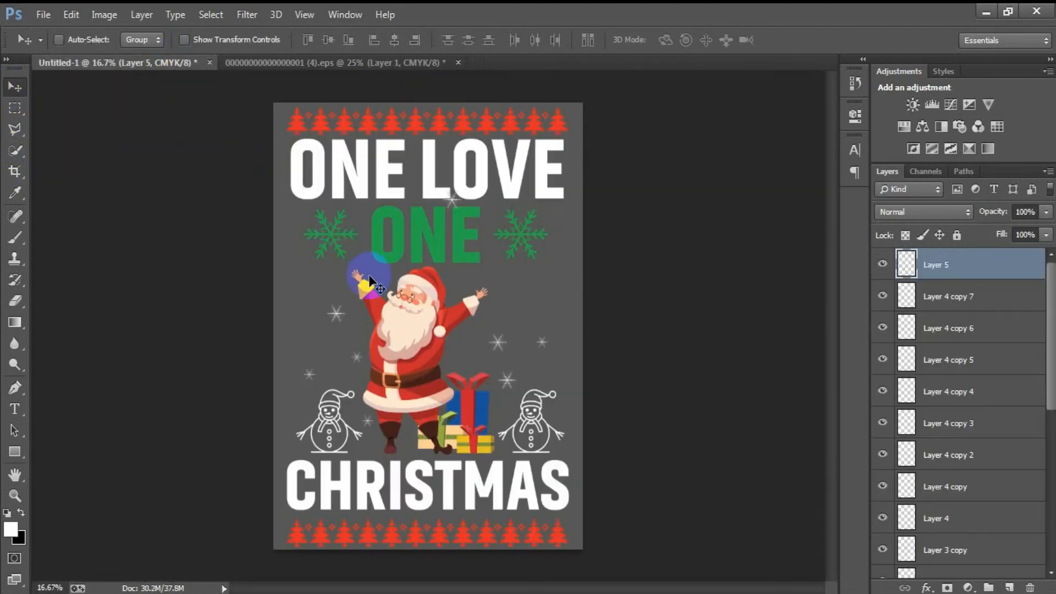
{"action": "left_click", "coordinate": [902, 272], "text": "ctrl"}
{"action": "key", "text": "alt+BackSpace"}
{"action": "key", "text": "ctrl+d"}
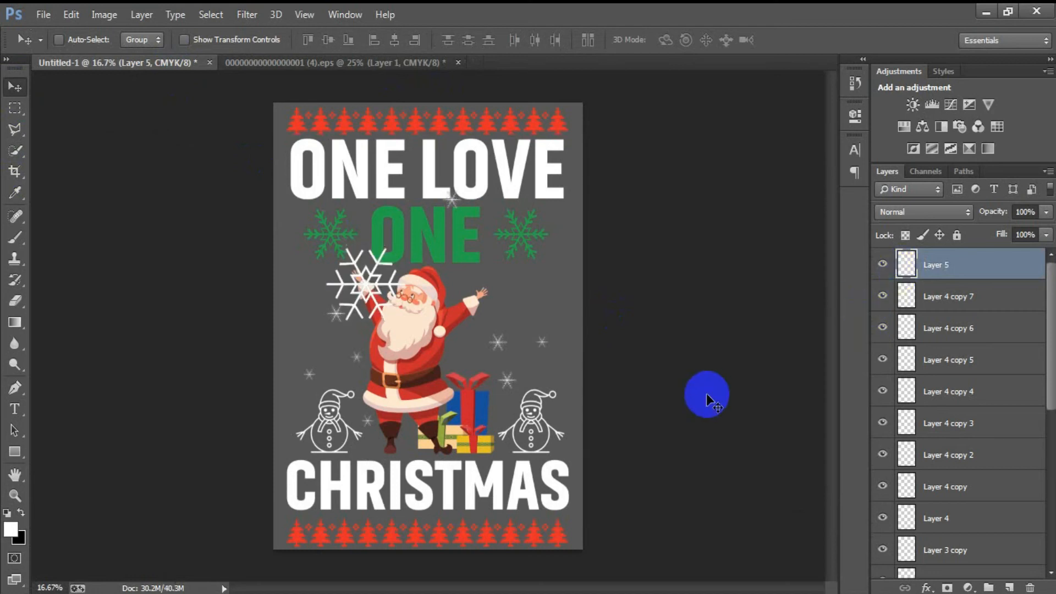
- Scale the star-centred snowflake down to a small size beside ONE and scatter five copies around Santa, the snowmen, LOVE and CHRISTMAS
{"action": "key", "text": "ctrl+t"}
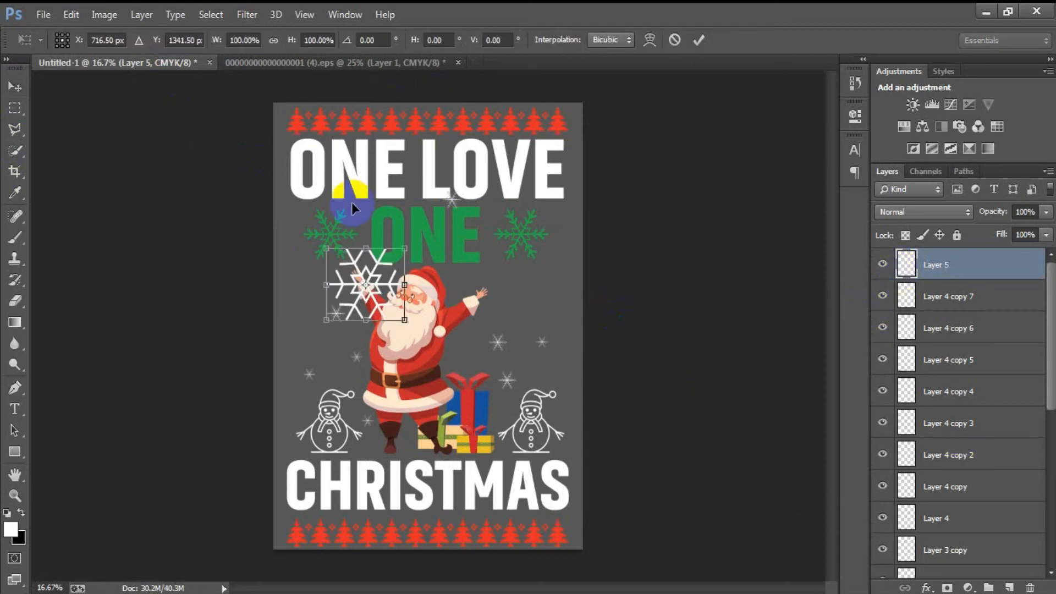
{"action": "left_click_drag", "start_coordinate": [405, 320], "coordinate": [361, 257]}
{"action": "left_click", "coordinate": [699, 40]}
{"action": "left_click_drag", "start_coordinate": [361, 256], "coordinate": [517, 395], "text": "alt"}
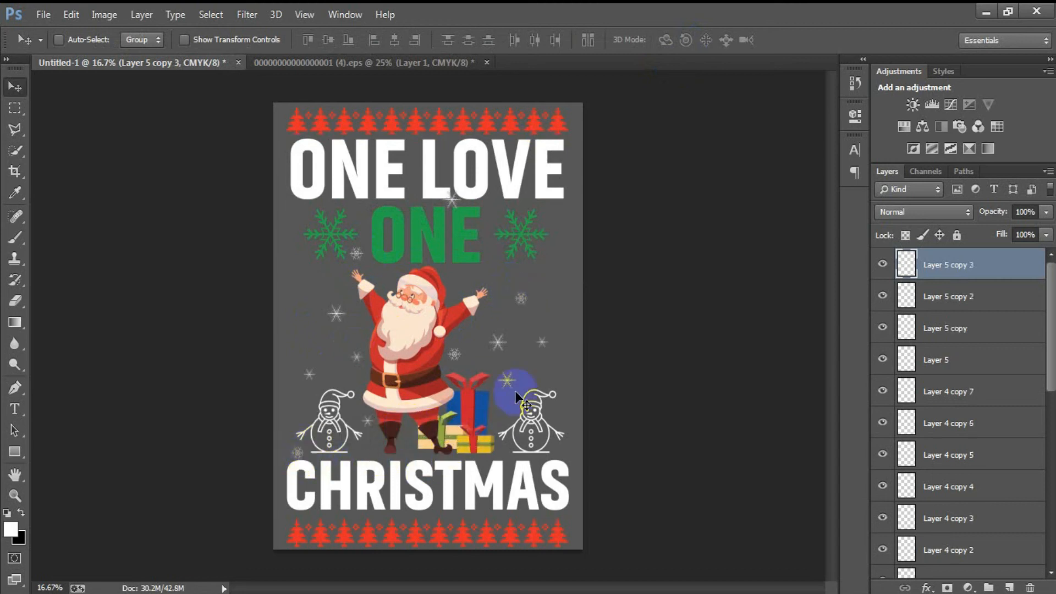
{"action": "left_click_drag", "start_coordinate": [329, 467], "coordinate": [403, 438]}
{"action": "left_click_drag", "start_coordinate": [490, 414], "coordinate": [446, 157]}
{"action": "left_click_drag", "start_coordinate": [469, 199], "coordinate": [469, 497]}
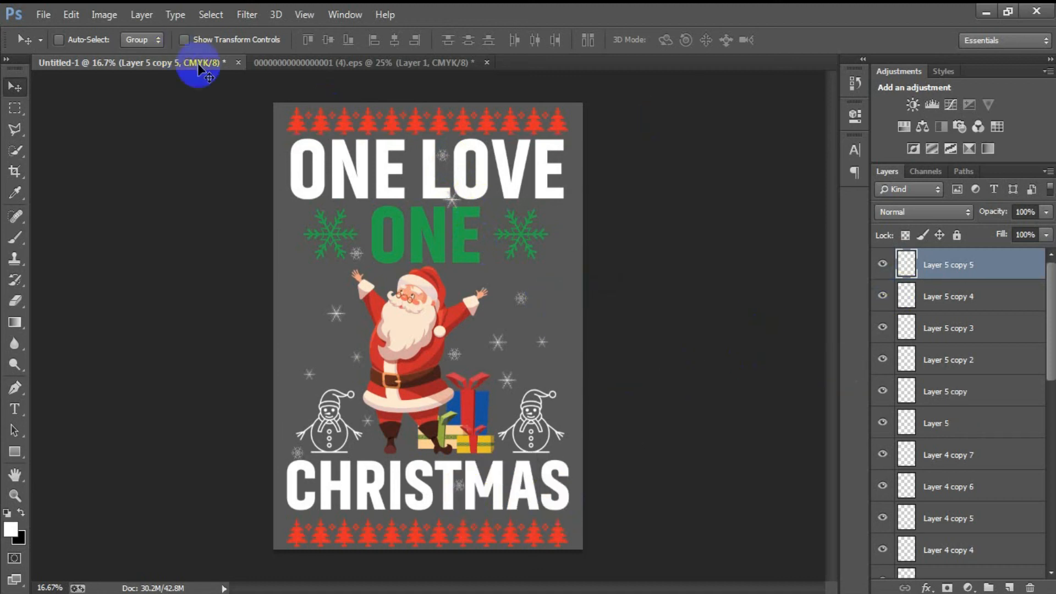
- Close the snowflake sheet without saving and place the snow overlay file ending in (8) as a linked object in the design
{"action": "left_click", "coordinate": [488, 63]}
{"action": "left_click", "coordinate": [532, 239]}
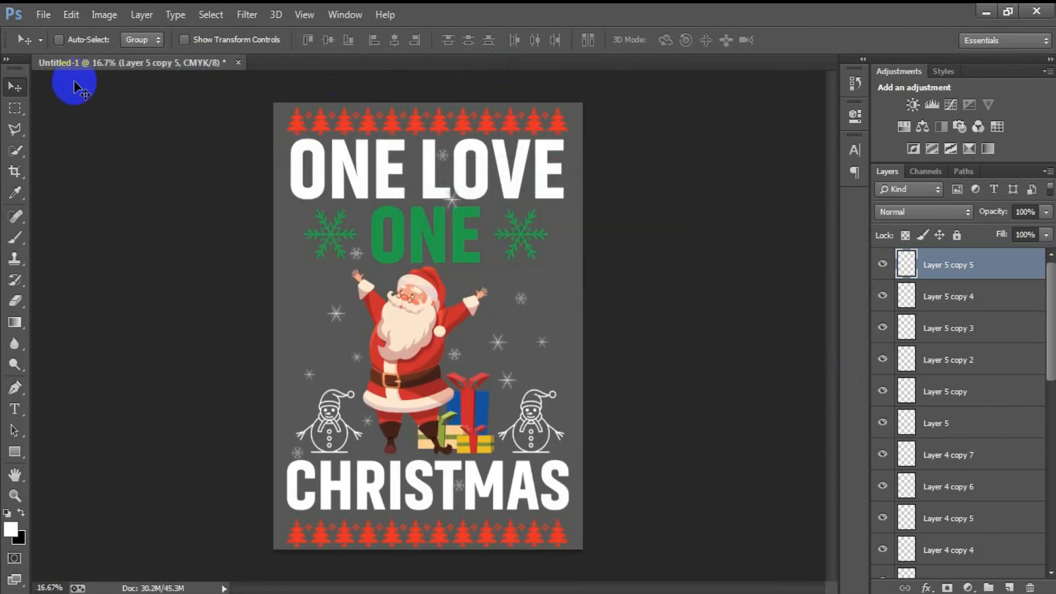
{"action": "left_click", "coordinate": [43, 14]}
{"action": "left_click", "coordinate": [107, 262]}
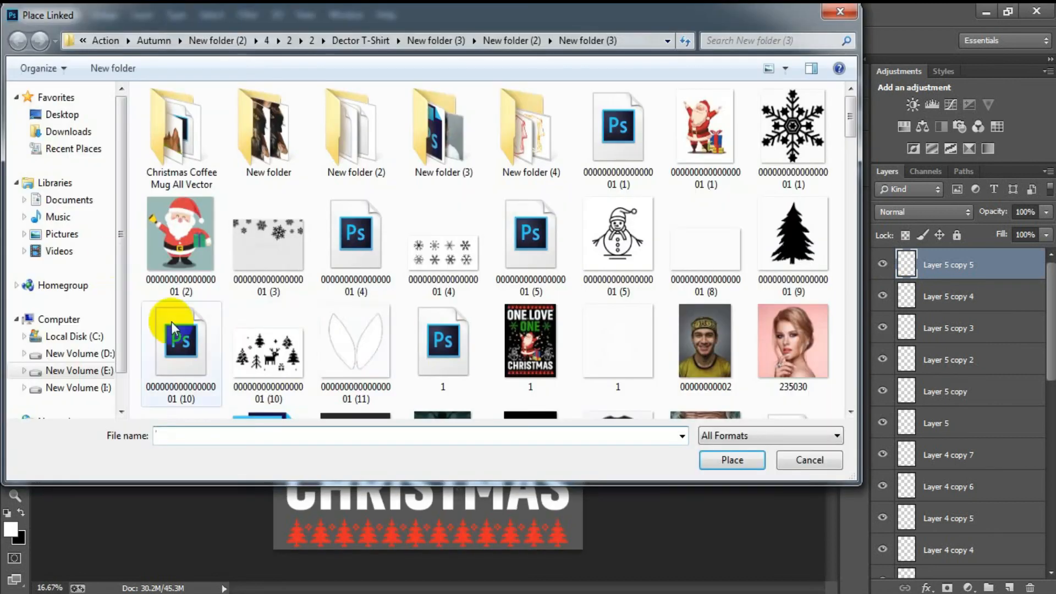
{"action": "left_click", "coordinate": [599, 351]}
{"action": "left_click", "coordinate": [706, 275]}
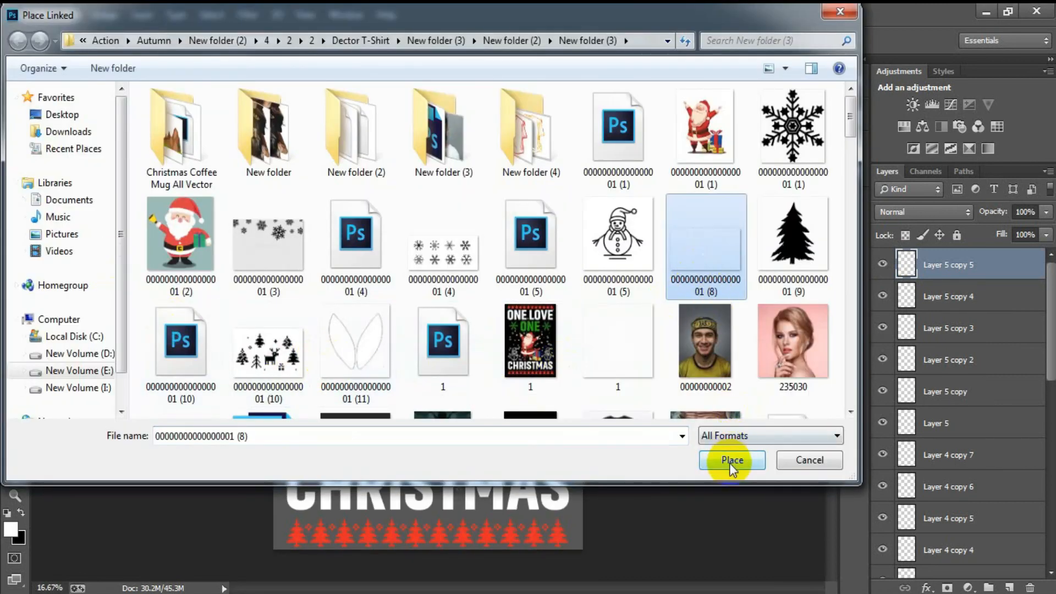
{"action": "left_click", "coordinate": [713, 462]}
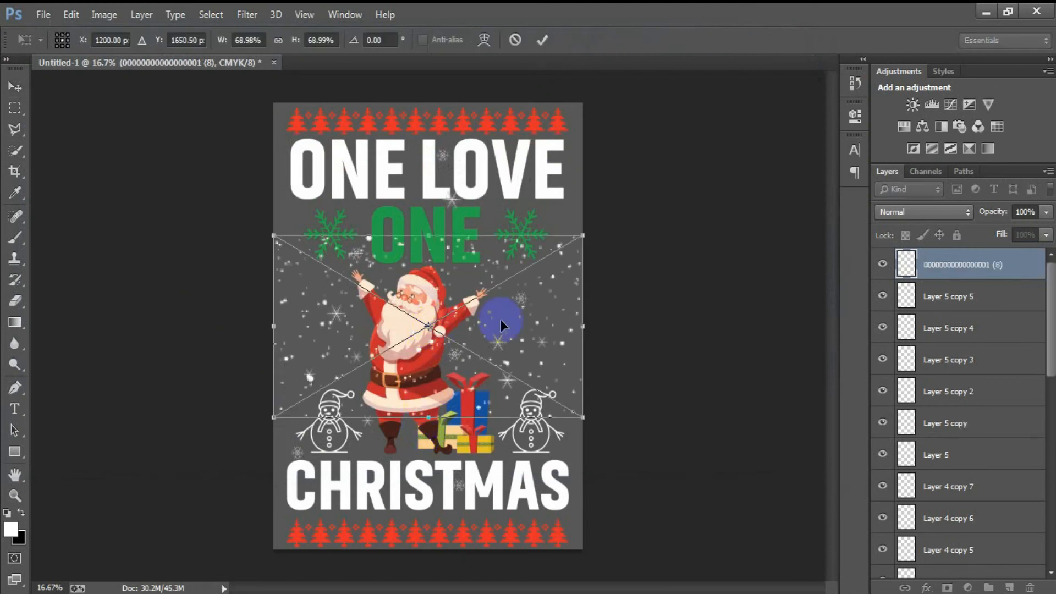
- Flip the snow overlay vertically, rotate it to 89.83° and enlarge it to 116.33% so it covers the design
{"action": "right_click", "coordinate": [500, 321]}
{"action": "left_click", "coordinate": [558, 548]}
{"action": "left_click_drag", "start_coordinate": [585, 502], "coordinate": [364, 440]}
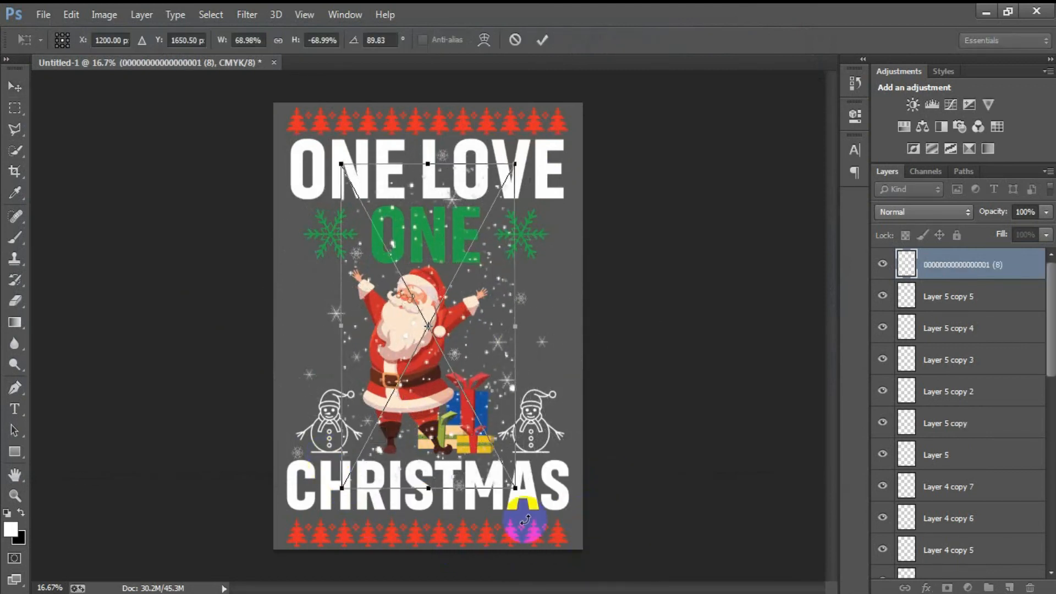
{"action": "left_click_drag", "start_coordinate": [509, 486], "coordinate": [637, 556]}
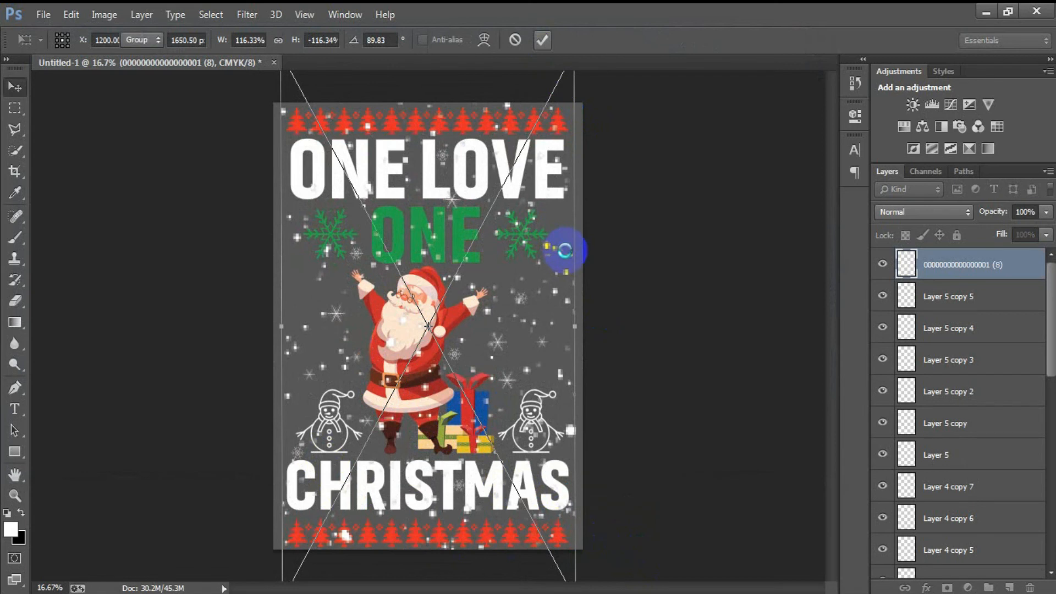
- Rasterize the snow overlay layer, scale it down to about 75.3% and position it over the centre of the design
{"action": "right_click", "coordinate": [964, 268]}
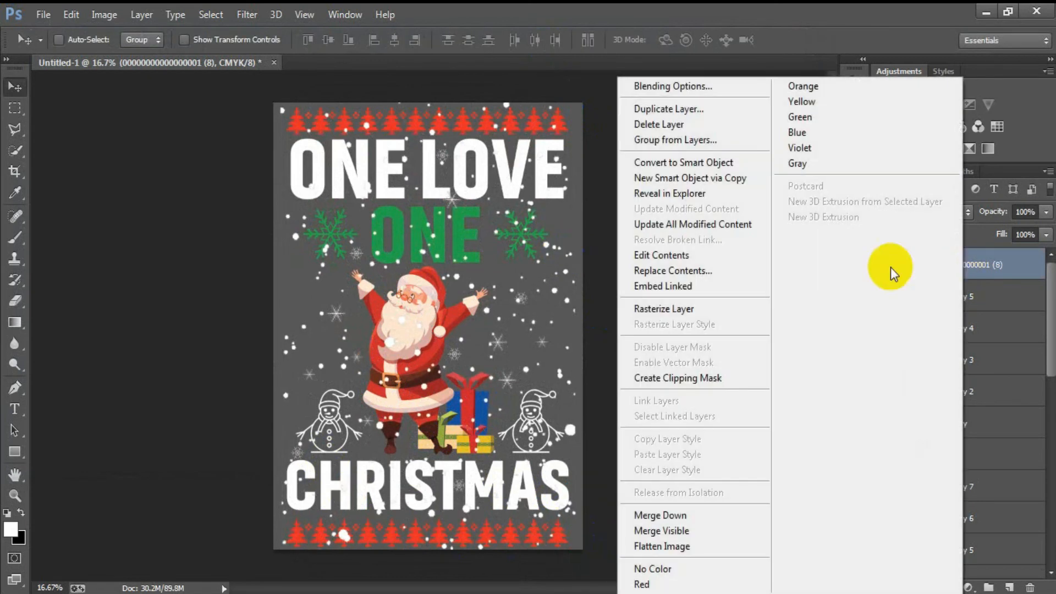
{"action": "left_click", "coordinate": [703, 311]}
{"action": "left_click_drag", "start_coordinate": [470, 222], "coordinate": [481, 258]}
{"action": "key", "text": "ctrl+t"}
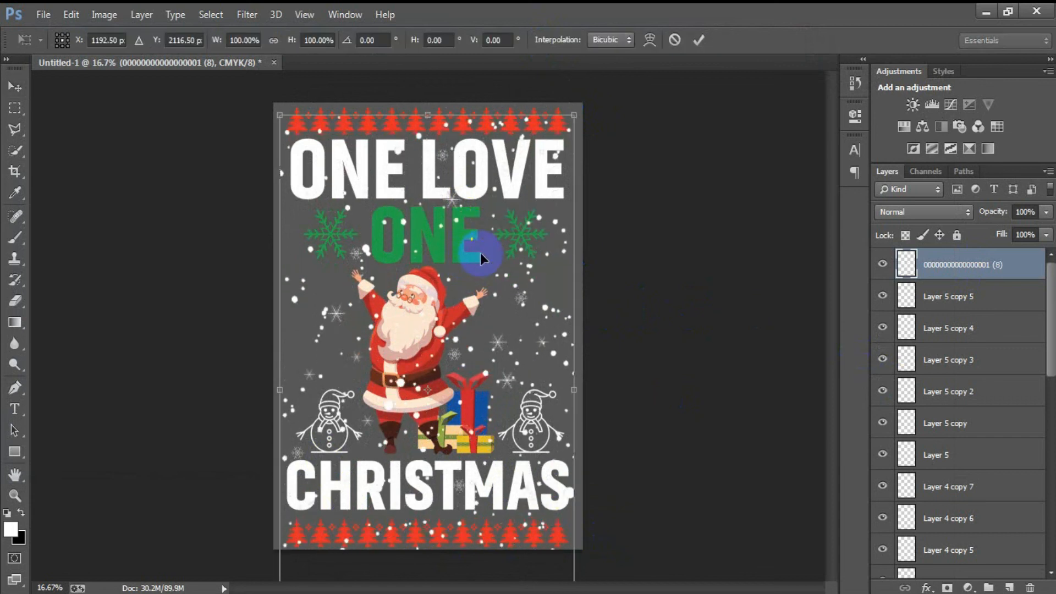
{"action": "left_click_drag", "start_coordinate": [573, 115], "coordinate": [556, 201]}
{"action": "left_click_drag", "start_coordinate": [468, 330], "coordinate": [464, 280]}
{"action": "left_click", "coordinate": [698, 40]}
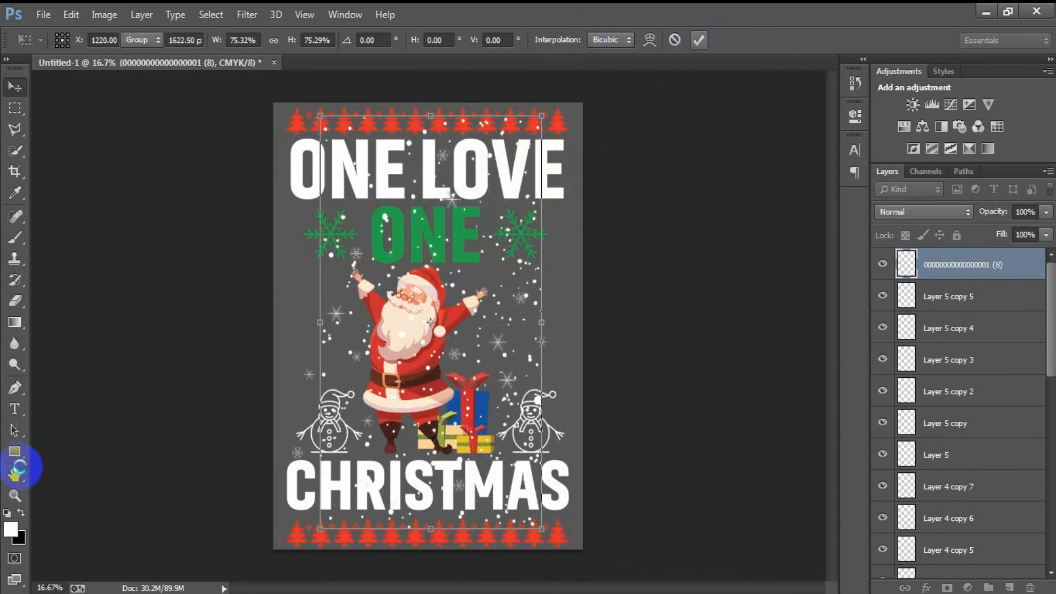
- Reset the colours to default and erase the snow dots over ONE LOVE, Santa's face and beard, and CHRISTMAS with a size 250 eraser
{"action": "left_click", "coordinate": [7, 514]}
{"action": "left_click", "coordinate": [17, 301]}
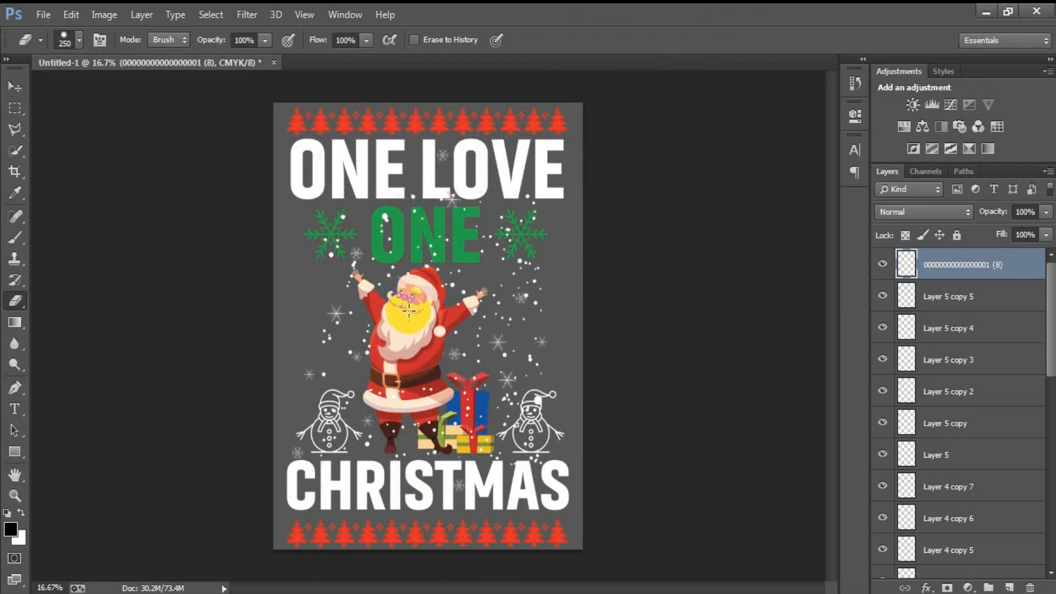
{"action": "key", "text": "v"}
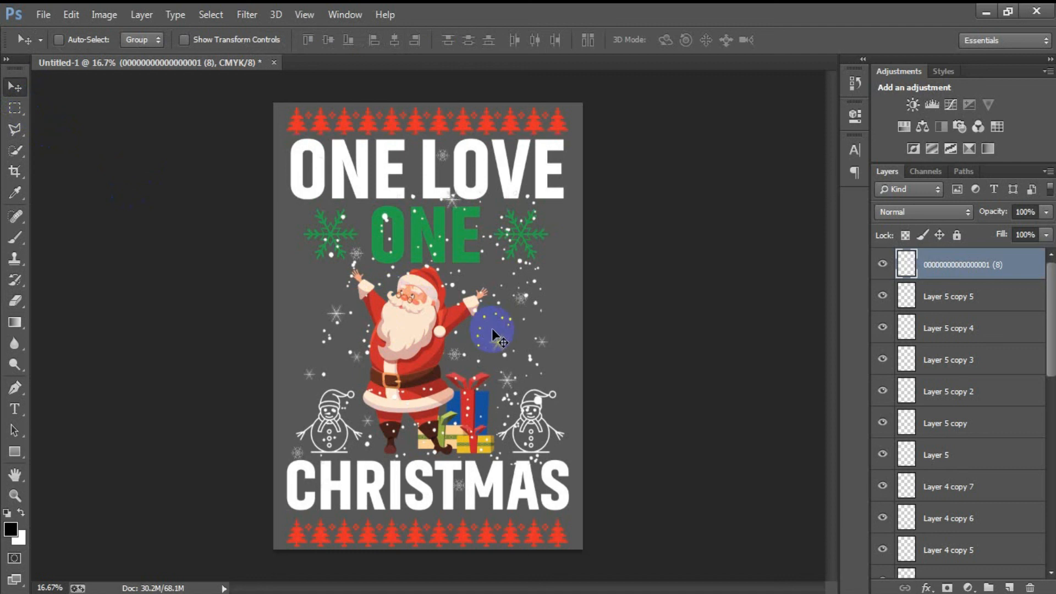
- Stretch the snow layer to 127.67% width and 114.15% height so it spans the area between the two tree rows
{"action": "key", "text": "ctrl+t"}
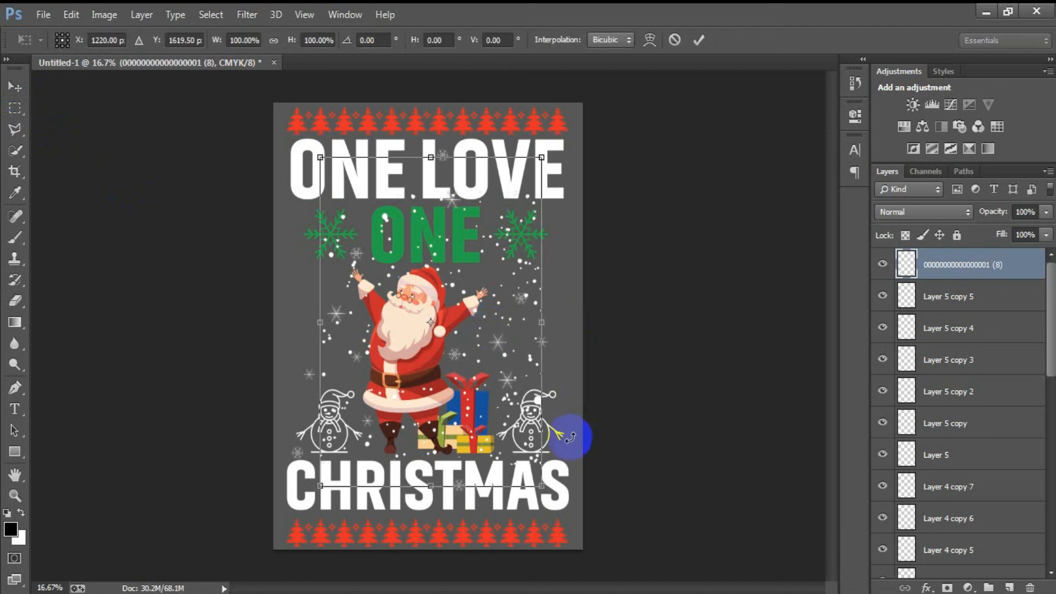
{"action": "left_click_drag", "start_coordinate": [536, 326], "coordinate": [555, 319]}
{"action": "left_click_drag", "start_coordinate": [555, 487], "coordinate": [573, 513]}
{"action": "left_click_drag", "start_coordinate": [503, 424], "coordinate": [499, 422]}
{"action": "left_click", "coordinate": [702, 38]}
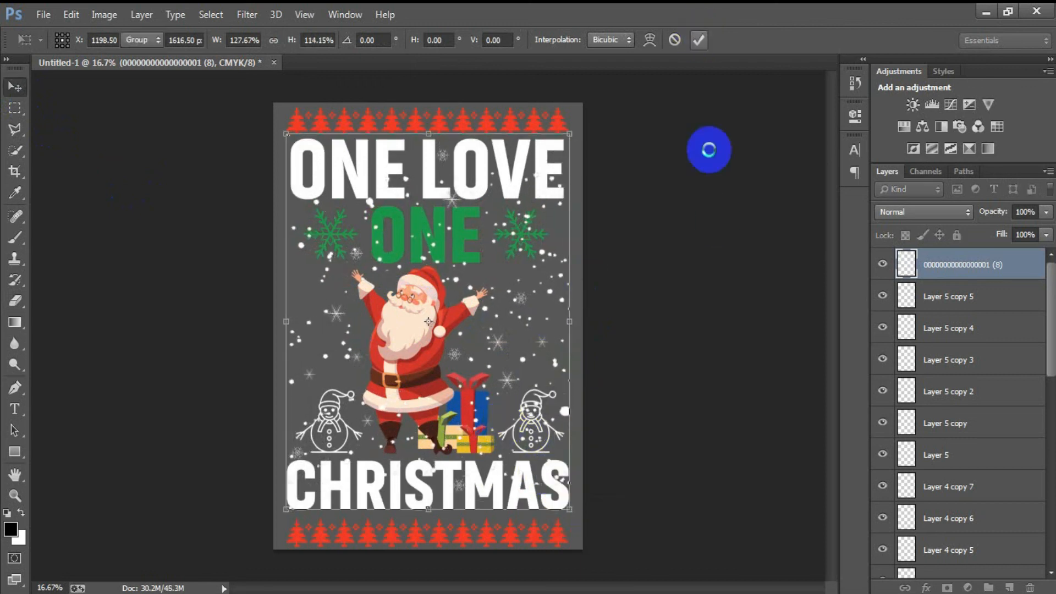
- Erase the snow dots overlapping the ONE LOVE, ONE and CHRISTMAS text using the size 250 eraser
{"action": "left_click", "coordinate": [16, 300]}
{"action": "left_click", "coordinate": [394, 192]}
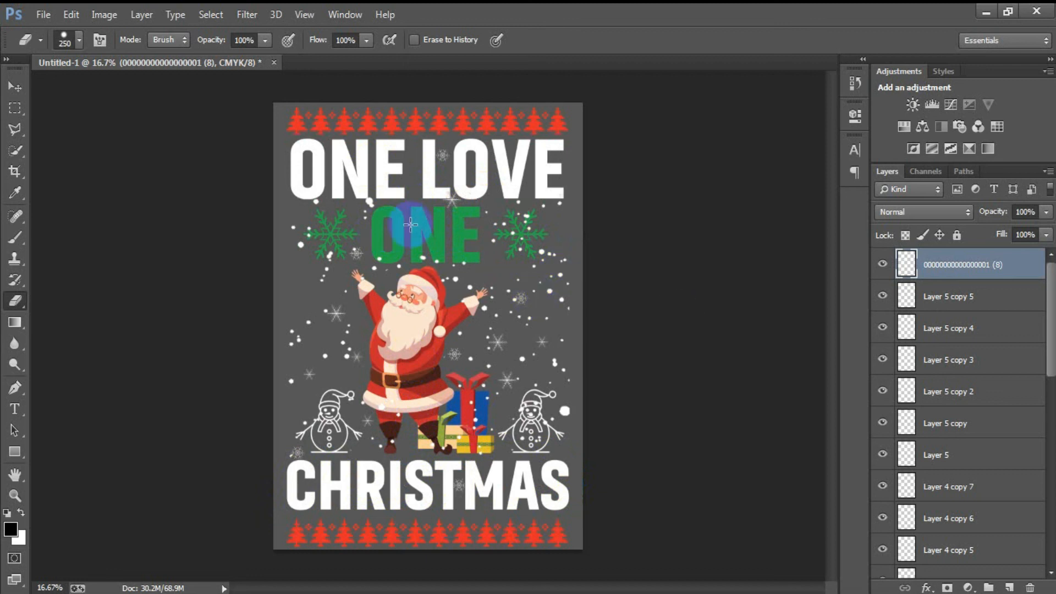
{"action": "left_click", "coordinate": [15, 87]}
{"action": "scroll", "coordinate": [913, 385], "scroll_direction": "down", "scroll_amount": 3}
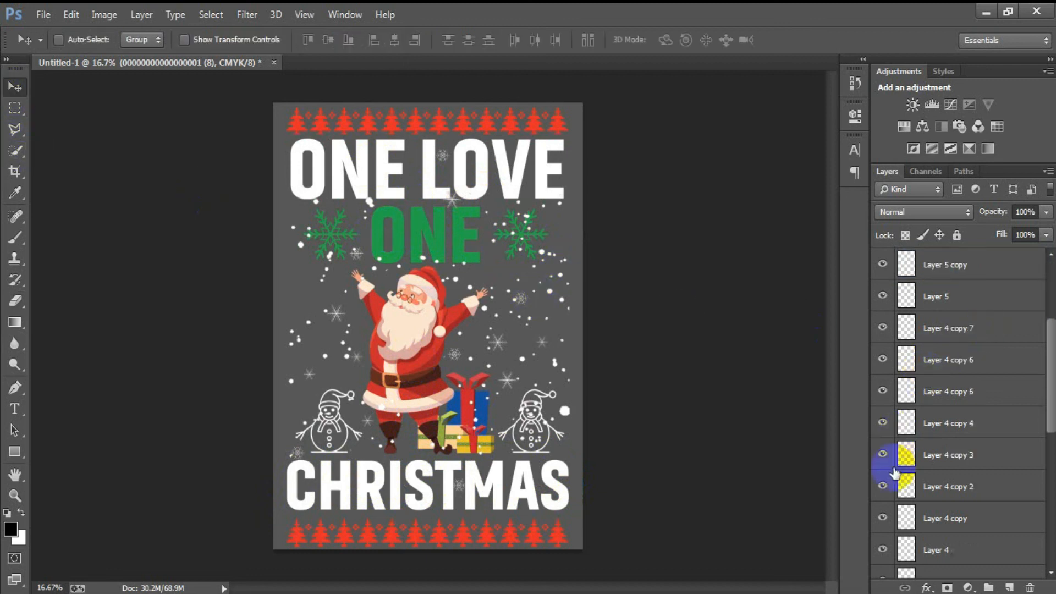
- Group all artwork layers from the snow layer down to Layer 1 copy 11, and check the group by toggling its visibility
{"action": "scroll", "coordinate": [930, 540], "scroll_direction": "down", "scroll_amount": 5}
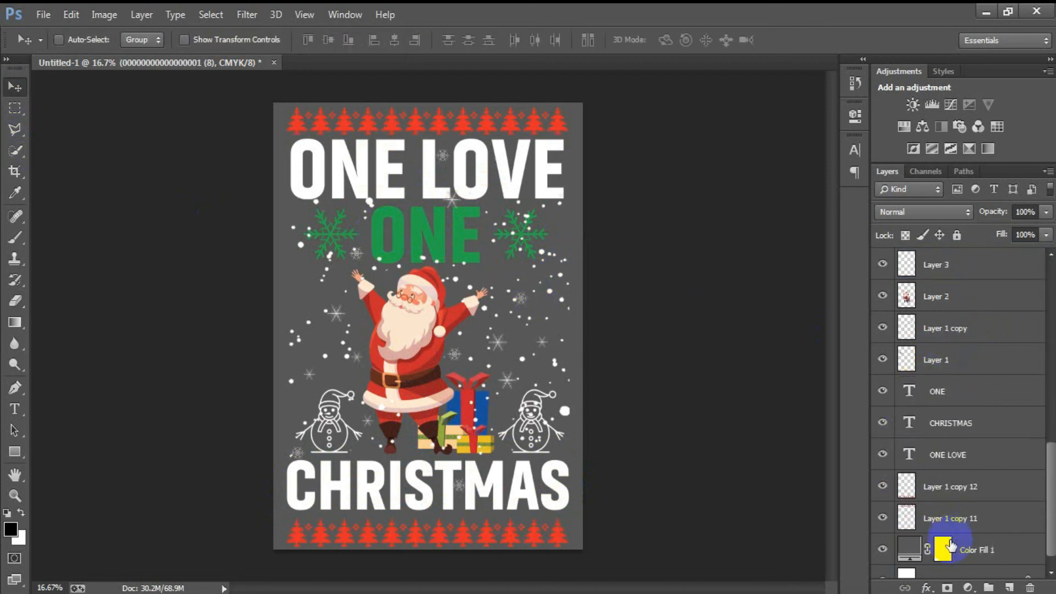
{"action": "left_click", "coordinate": [956, 519], "text": "shift"}
{"action": "scroll", "coordinate": [964, 467], "scroll_direction": "up", "scroll_amount": 8}
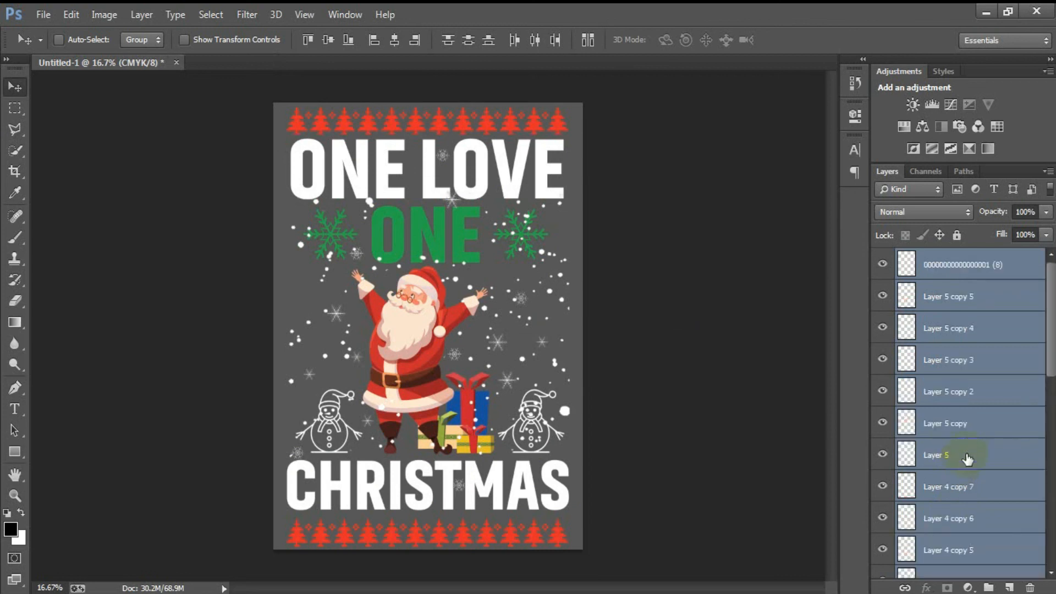
{"action": "key", "text": "ctrl+g"}
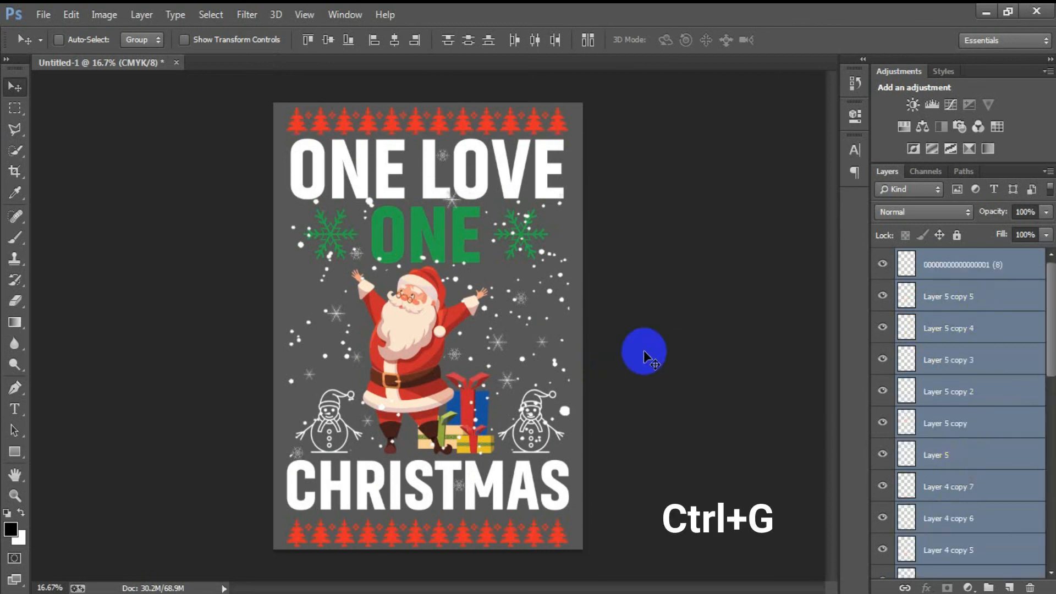
{"action": "left_click", "coordinate": [883, 258]}
{"action": "left_click", "coordinate": [884, 258]}
- Change the Color Fill 1 background colour to black
{"action": "double_click", "coordinate": [908, 280]}
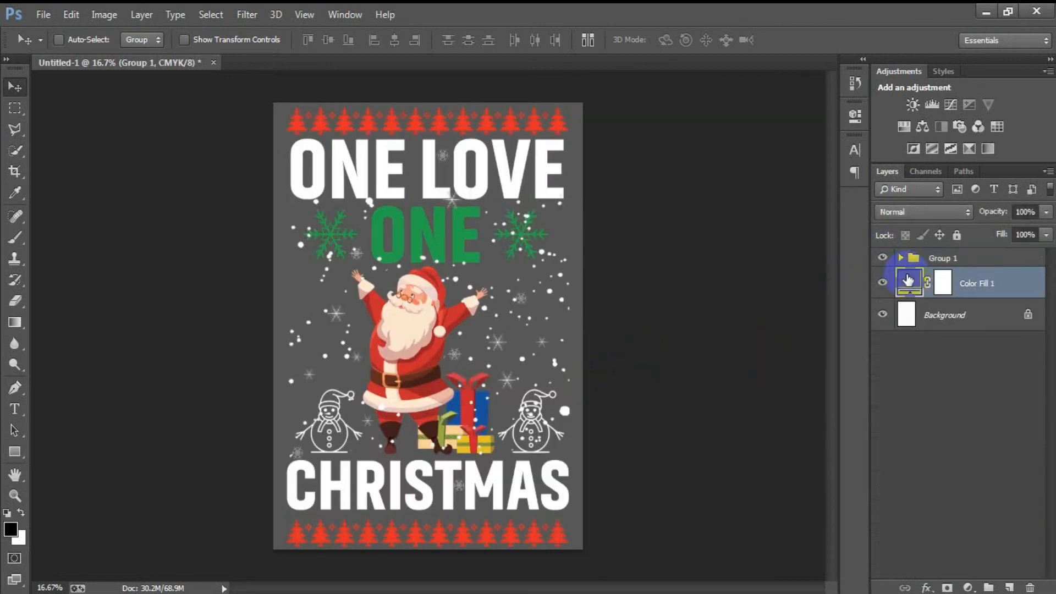
{"action": "left_click_drag", "start_coordinate": [472, 343], "coordinate": [326, 442]}
{"action": "left_click", "coordinate": [809, 161]}
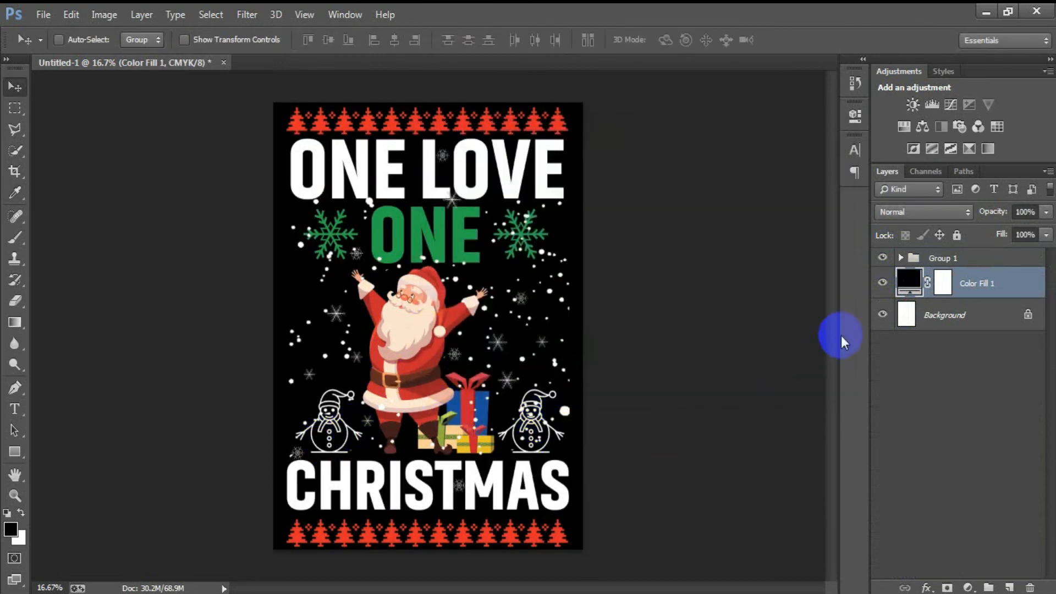
- Hide the Color Fill 1 and Background layers, open Save for Web and inspect the transparent artwork from the text to Santa's face
{"action": "left_click", "coordinate": [883, 284]}
{"action": "key", "text": "shift+ctrl+alt+s"}
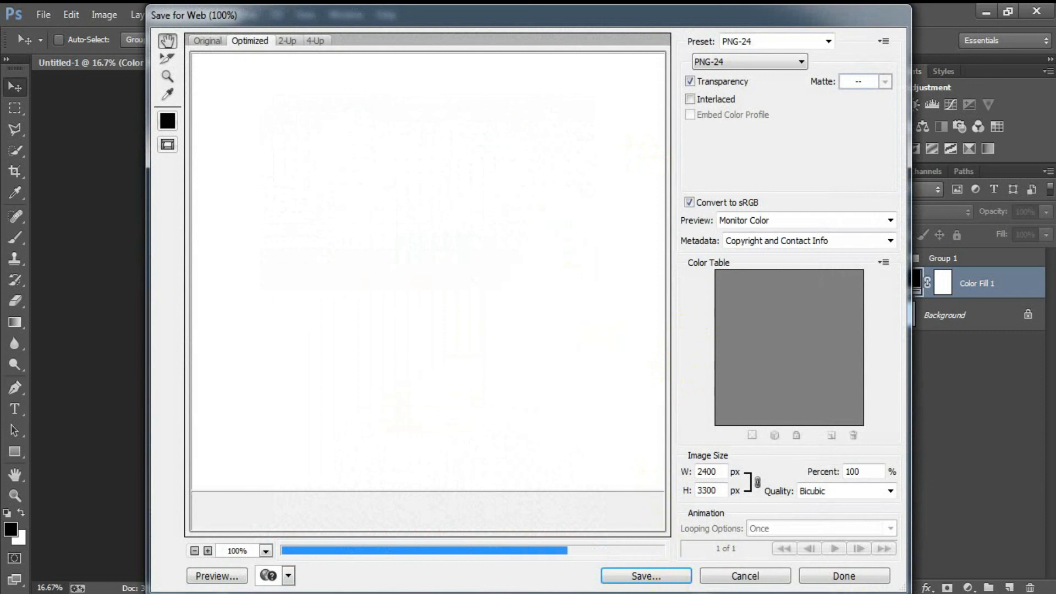
{"action": "left_click_drag", "start_coordinate": [528, 440], "coordinate": [450, 274]}
{"action": "left_click_drag", "start_coordinate": [578, 468], "coordinate": [469, 288]}
{"action": "left_click_drag", "start_coordinate": [475, 421], "coordinate": [367, 201]}
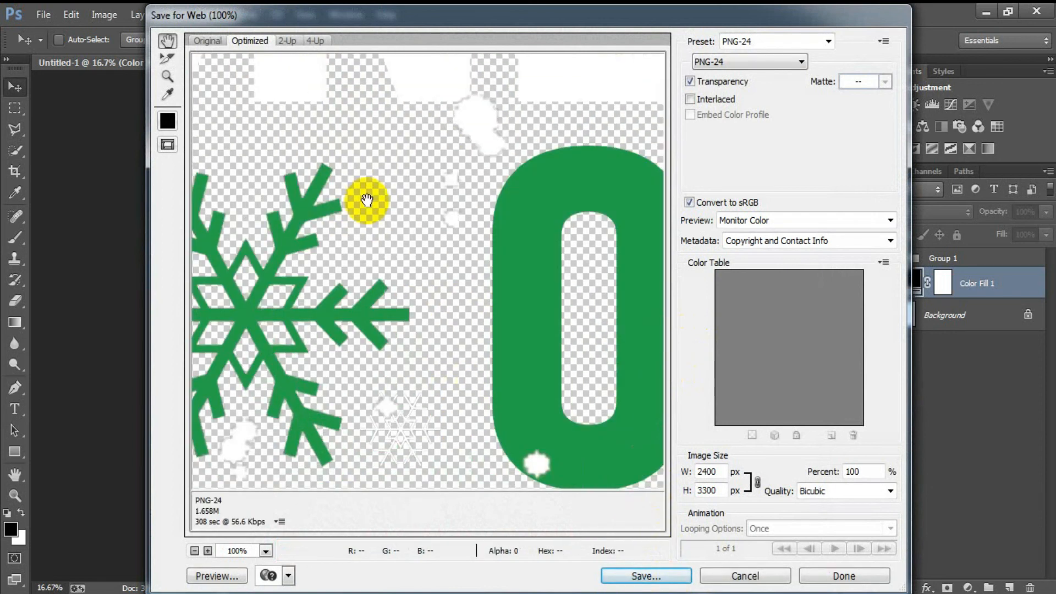
{"action": "left_click_drag", "start_coordinate": [564, 401], "coordinate": [375, 144]}
{"action": "left_click_drag", "start_coordinate": [489, 393], "coordinate": [396, 257]}
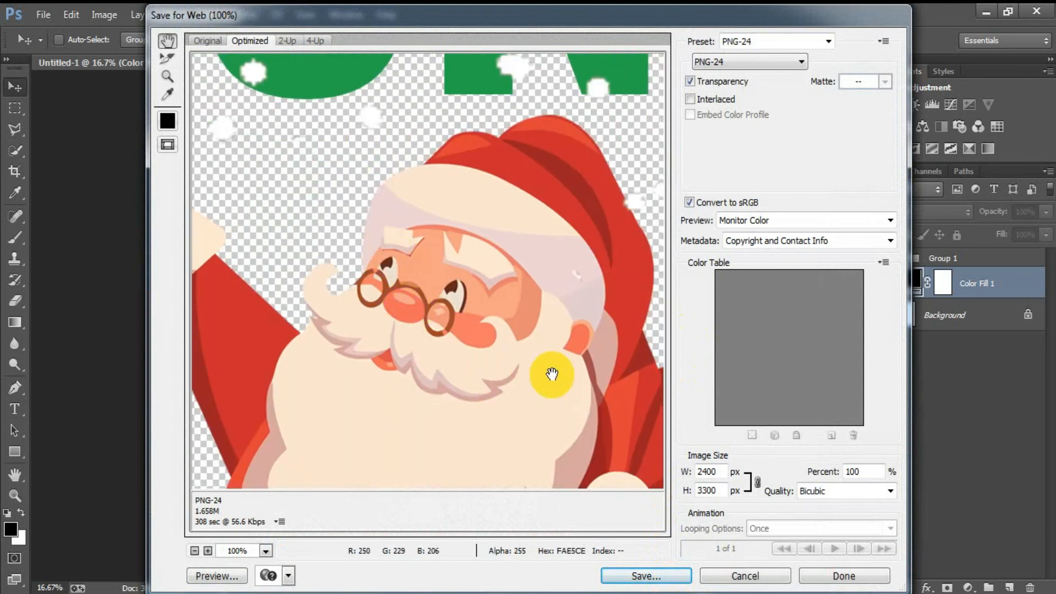
- Export the design in PNG-8 format to the Desktop under the file name 002
{"action": "left_click", "coordinate": [748, 62]}
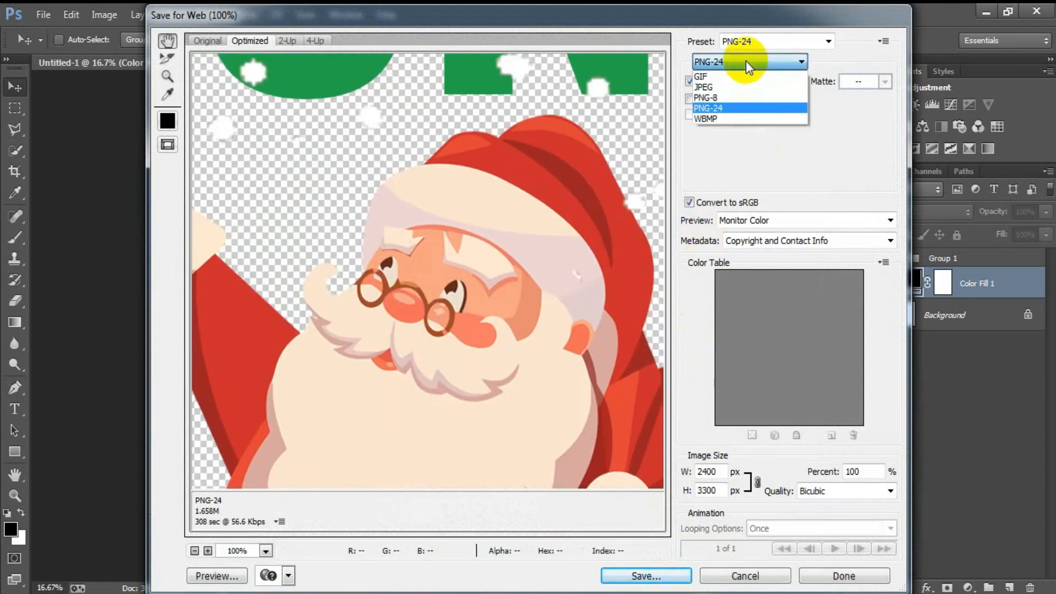
{"action": "left_click", "coordinate": [732, 101]}
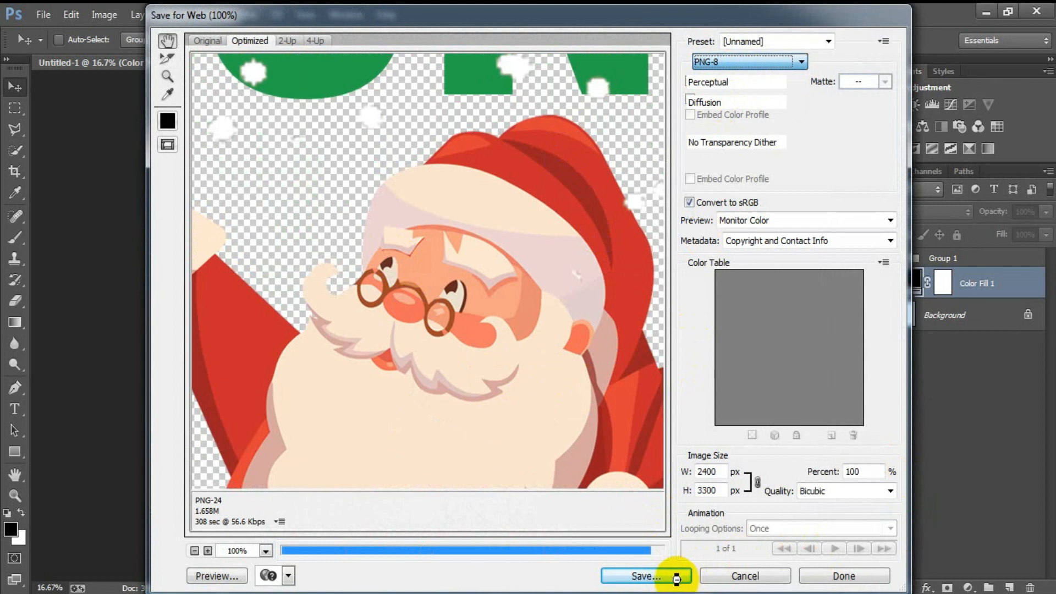
{"action": "left_click", "coordinate": [674, 578]}
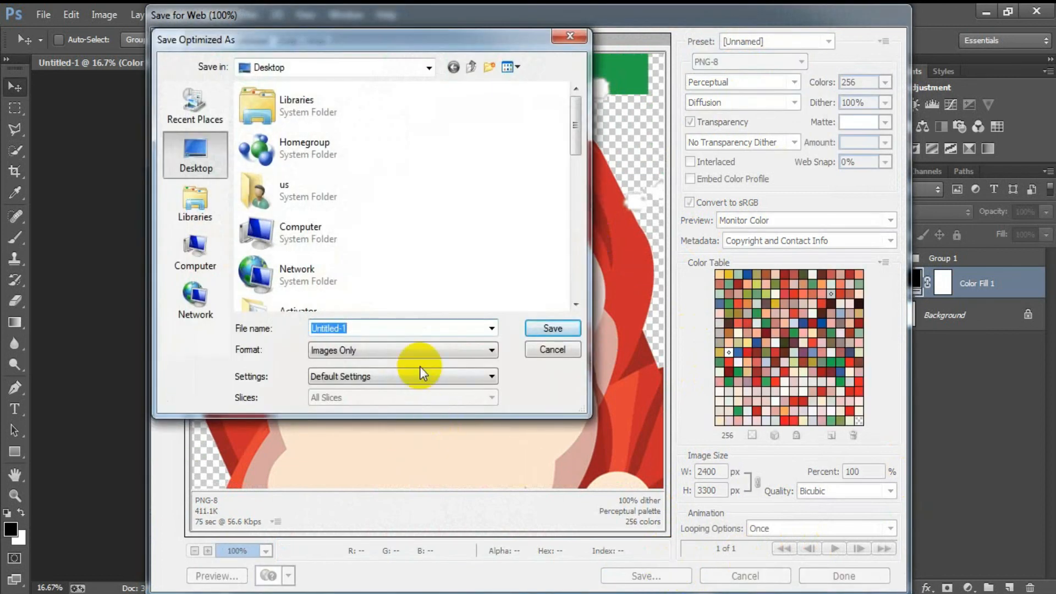
{"action": "type", "text": "002"}
{"action": "key", "text": "Return"}
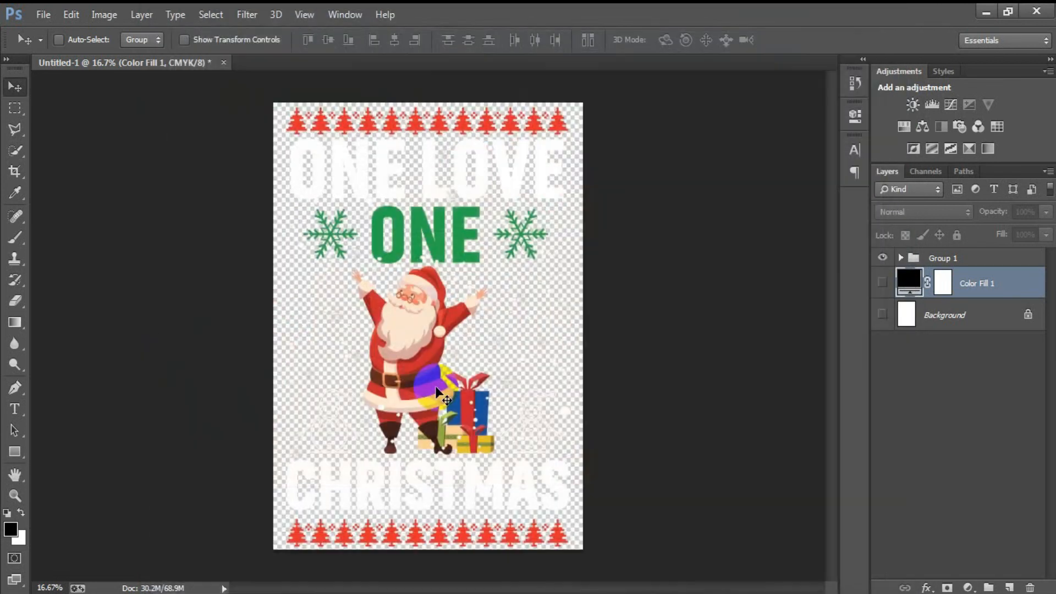
- Make the Background and Color Fill 1 layers visible again behind the artwork
{"action": "left_click", "coordinate": [883, 314]}
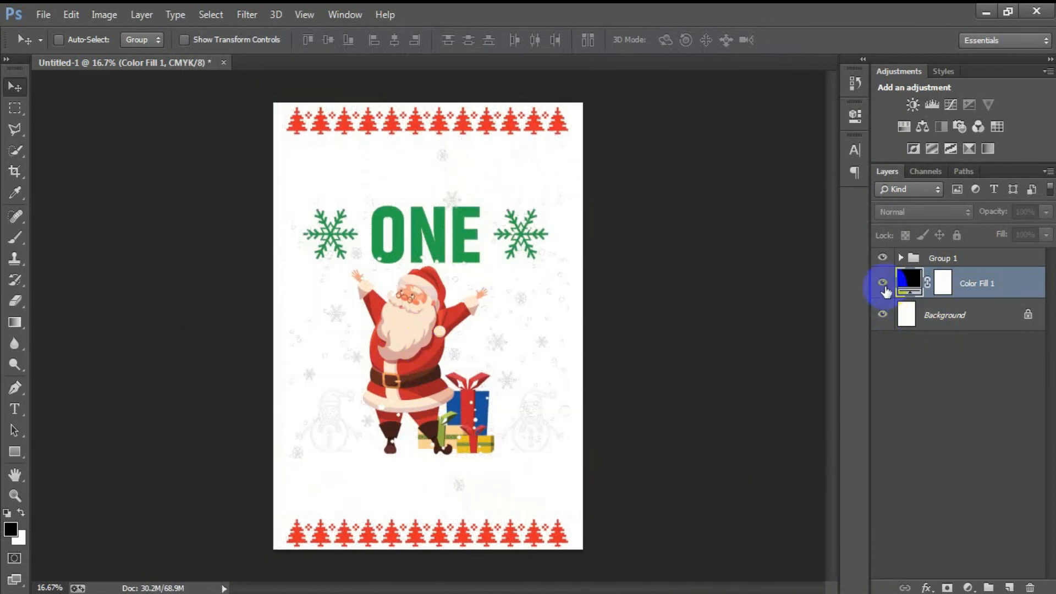
{"action": "left_click", "coordinate": [882, 282]}
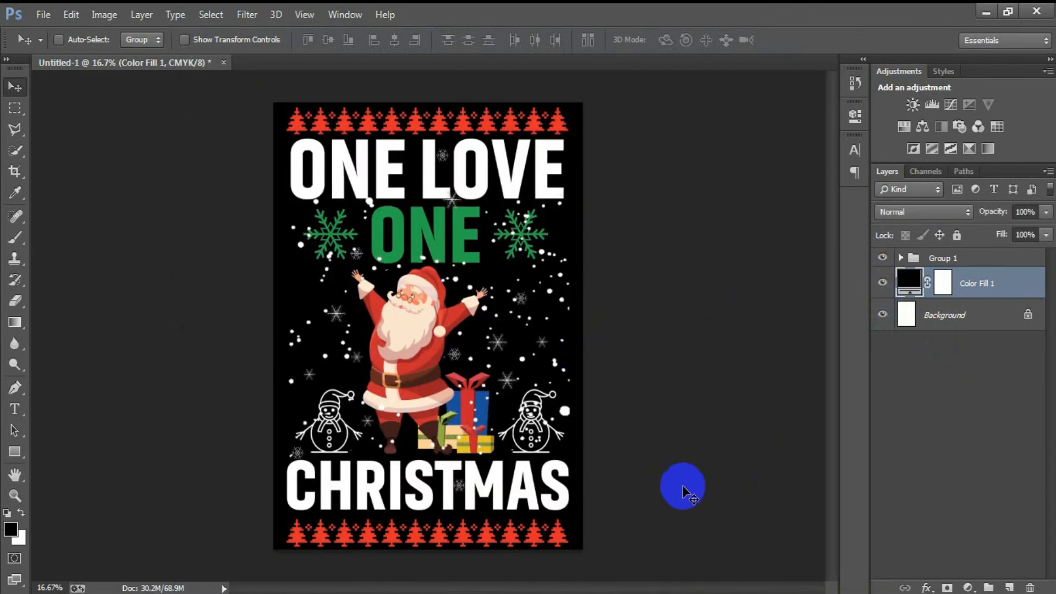